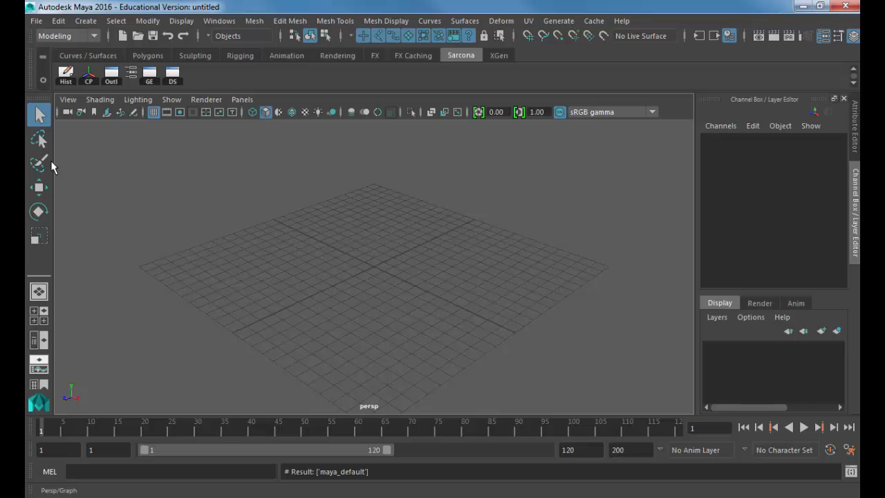
Set the current project to the Miniroom_MW folder in the 2510\work directory.
click(37, 21)
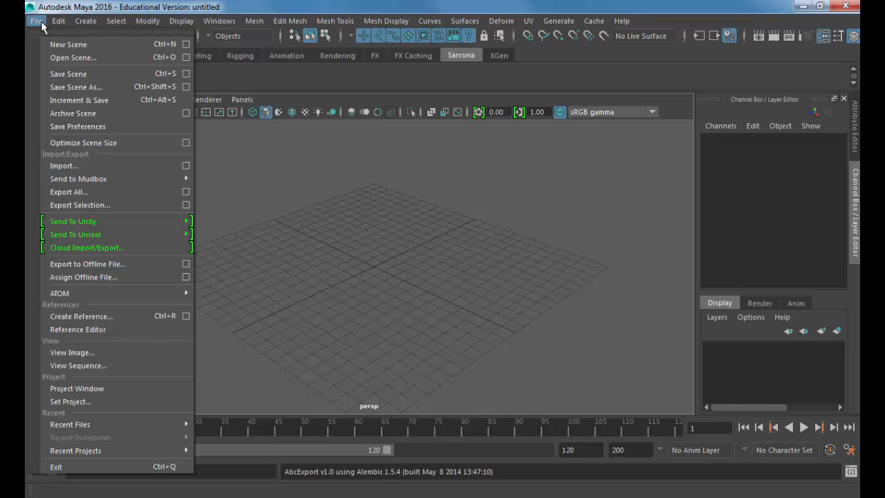
click(72, 402)
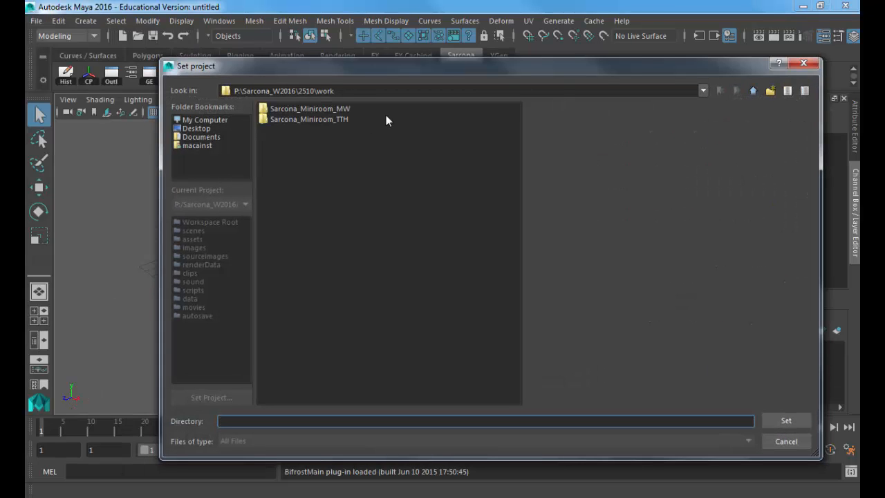
click(307, 109)
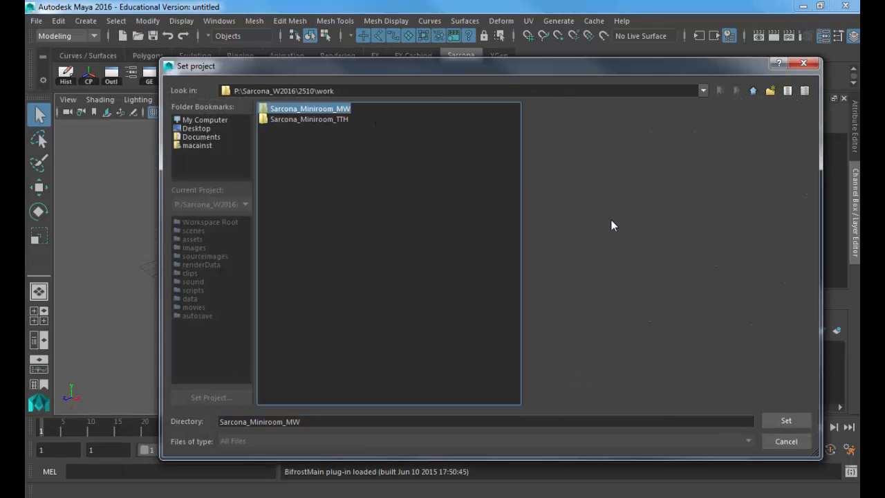
click(790, 419)
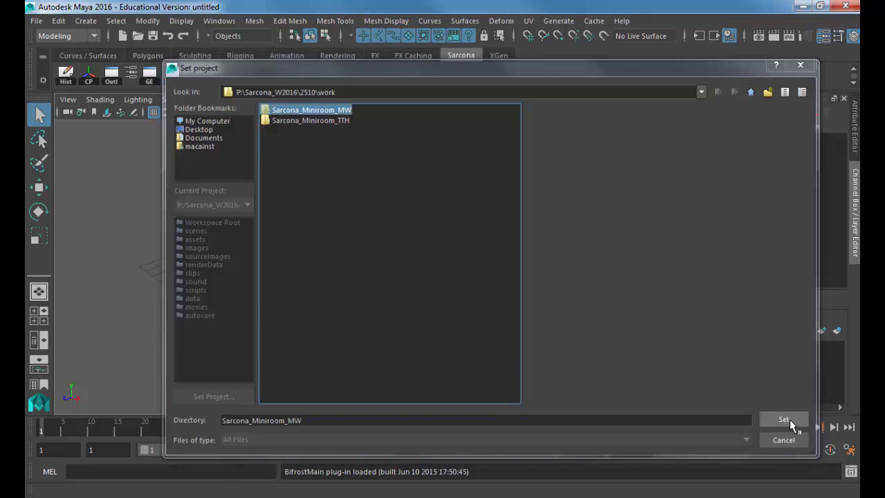
Open the scene Miniroom_02.mb from the project's scenes folder without saving the untitled scene.
click(38, 22)
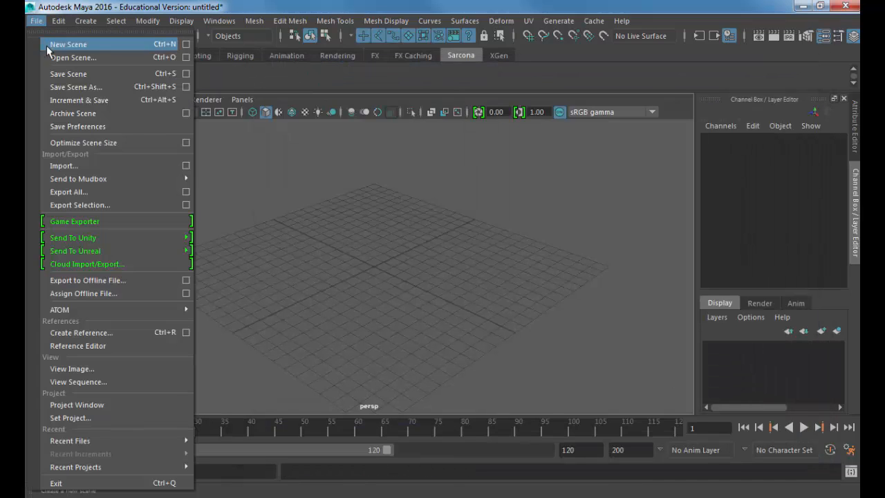
click(48, 58)
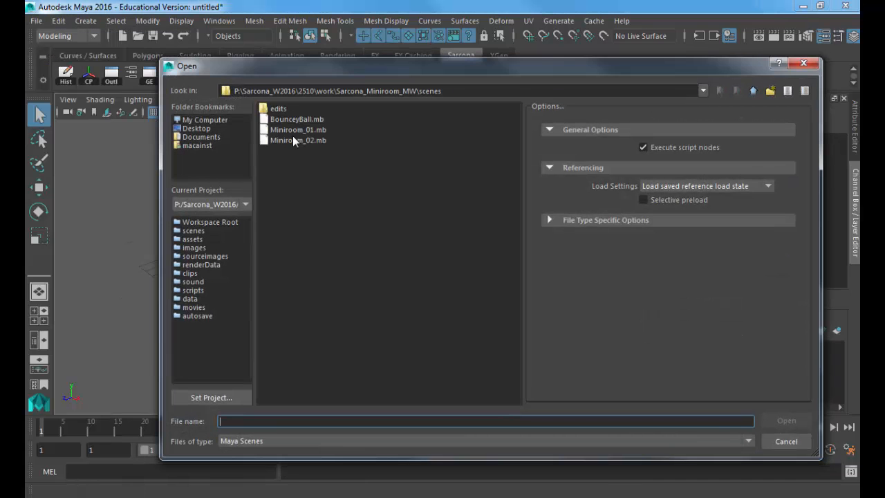
click(272, 140)
double_click(271, 140)
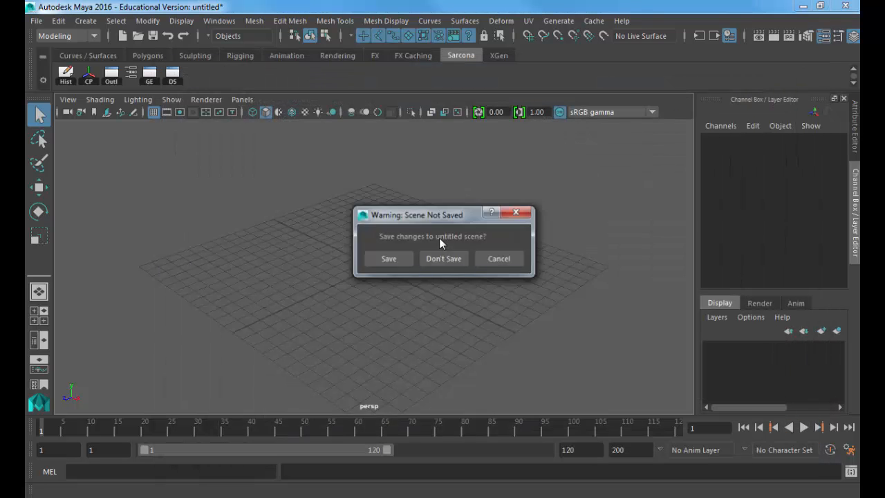
click(453, 260)
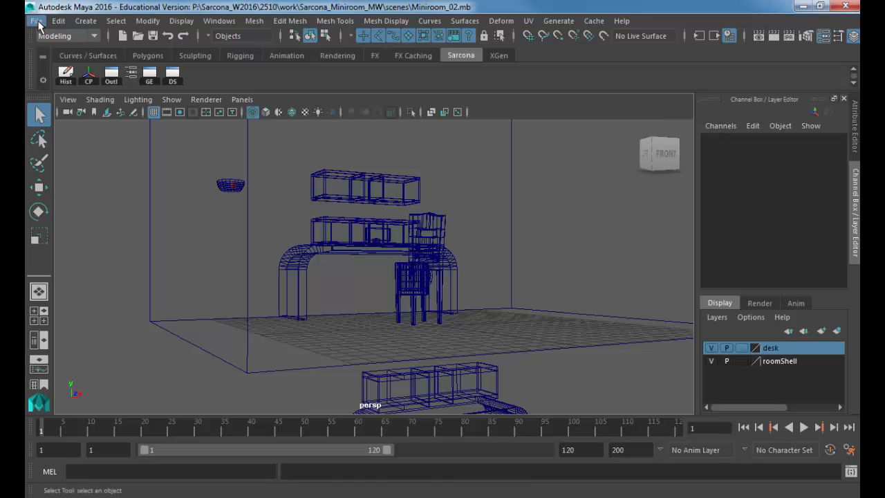
Save the scene under the new name Miniroom_03.mb in the scenes folder.
click(36, 22)
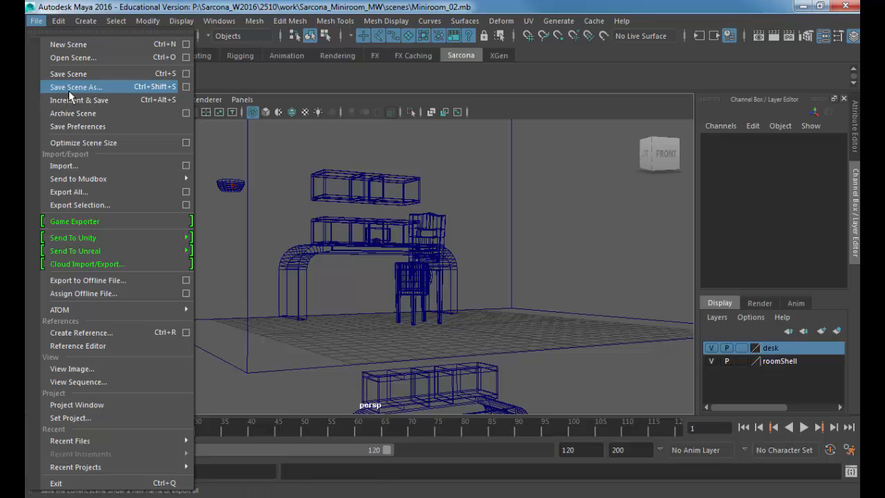
click(71, 87)
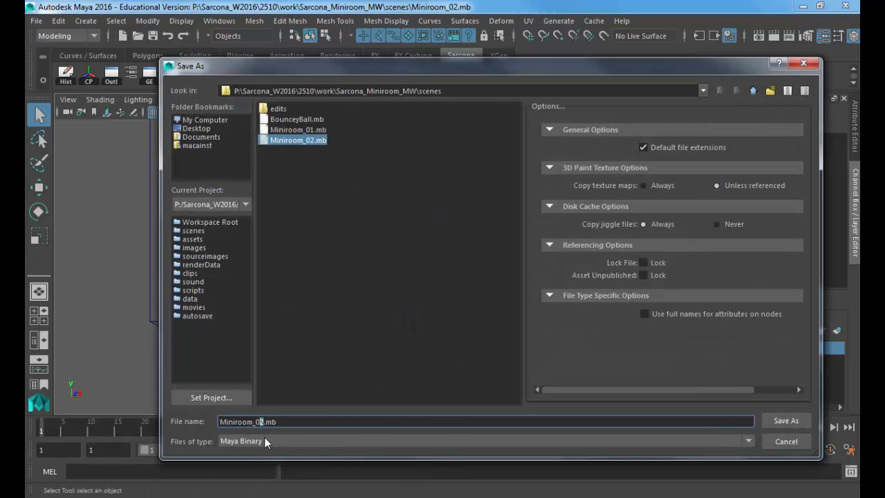
key(Return)
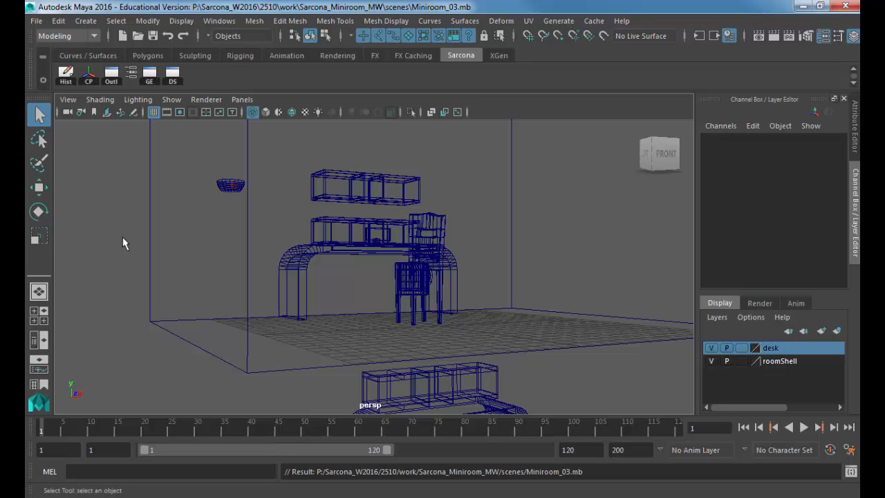
Save another copy of the scene as Miniroom_Rendering_03.mb in the scenes folder.
click(36, 21)
click(73, 88)
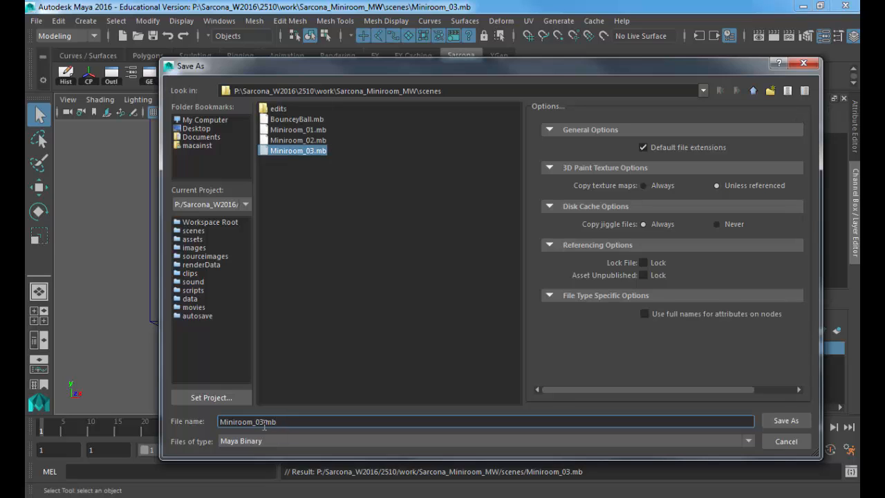
text(Rendering_)
key(Return)
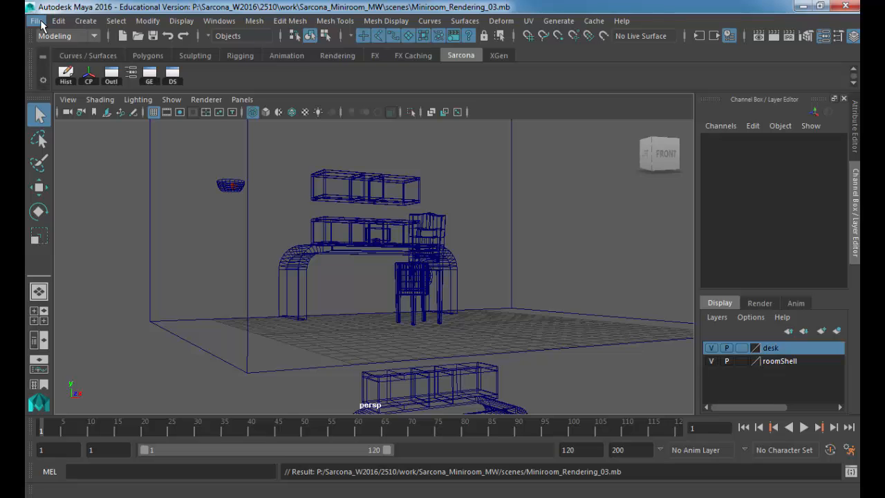
Display the perspective view shaded with textures and frame the desk, chair and shelves from the room's open front.
key(6)
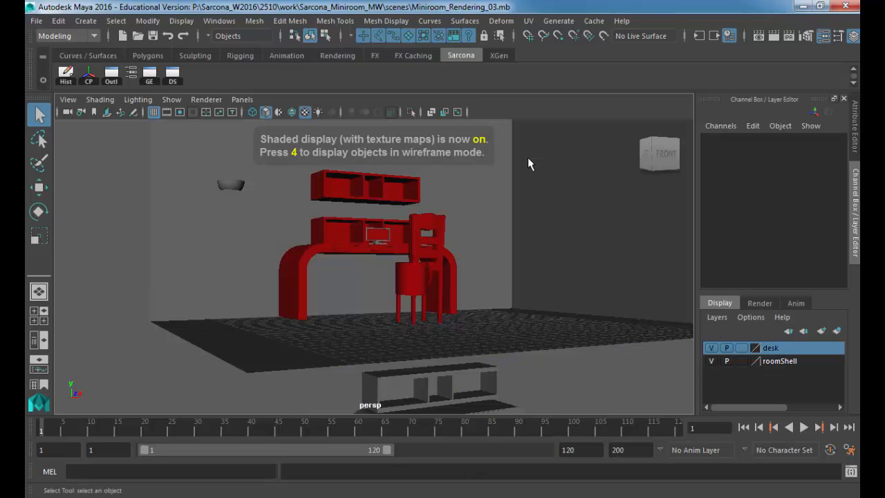
alt+drag(482, 178, 424, 199)
alt+right_drag(424, 199, 298, 208)
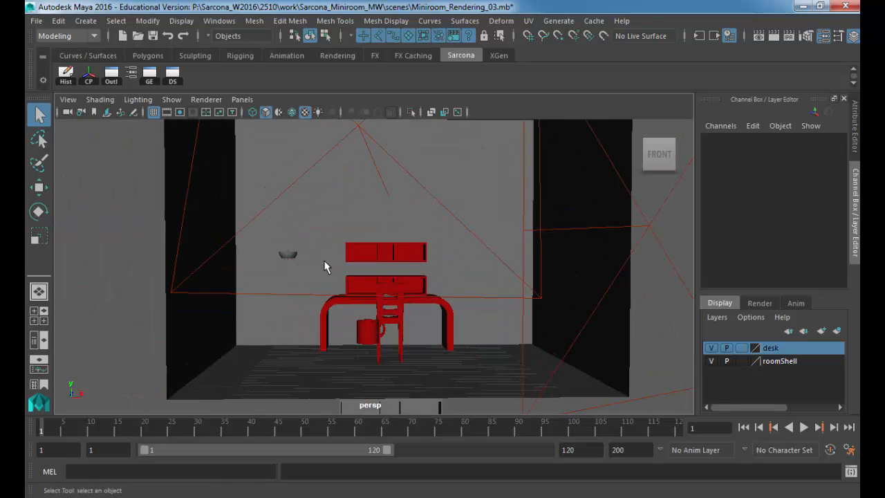
alt+drag(589, 239, 559, 243)
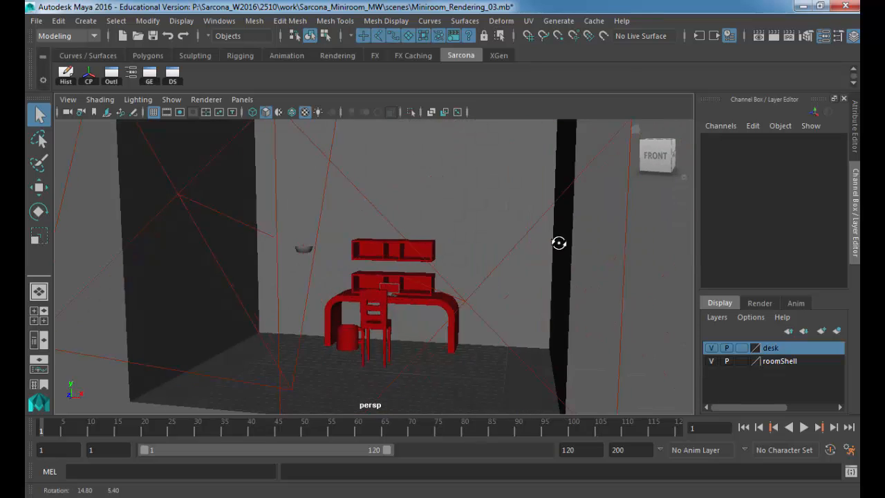
alt+right_drag(560, 243, 523, 261)
alt+middle_drag(524, 261, 504, 247)
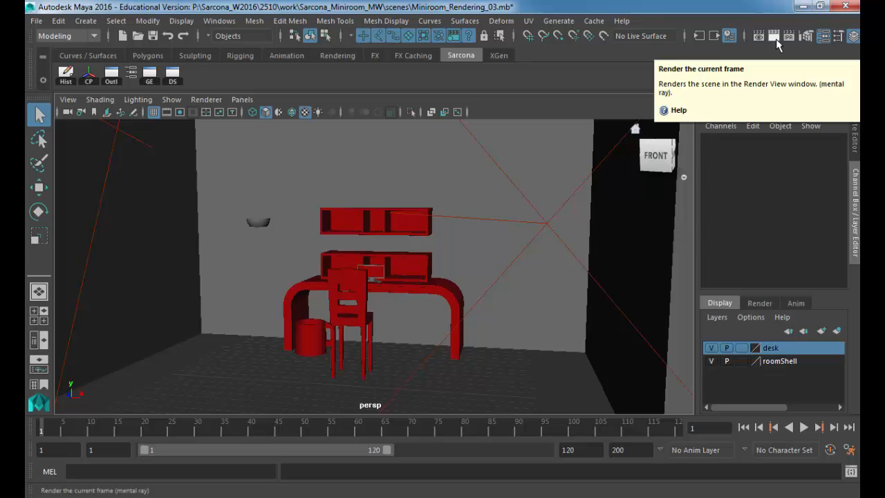
Render the current frame with mental ray, examine the shelves and desk up close, and close the render window.
click(774, 39)
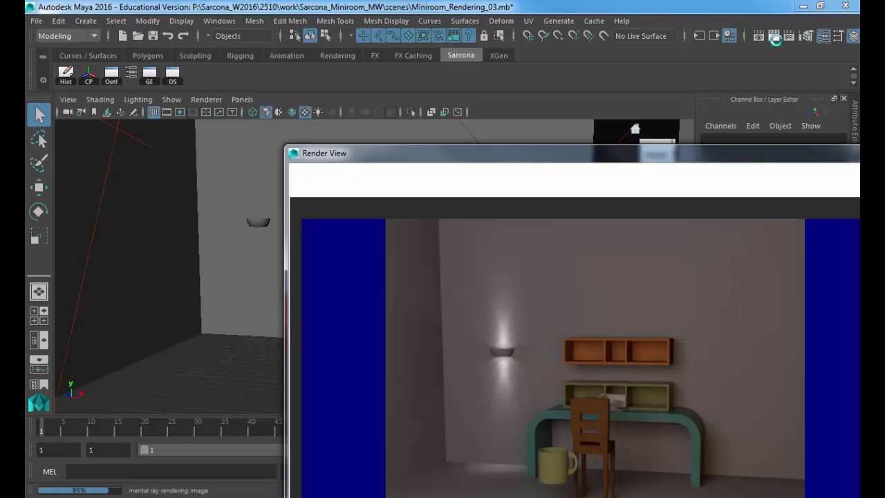
drag(647, 156, 458, 20)
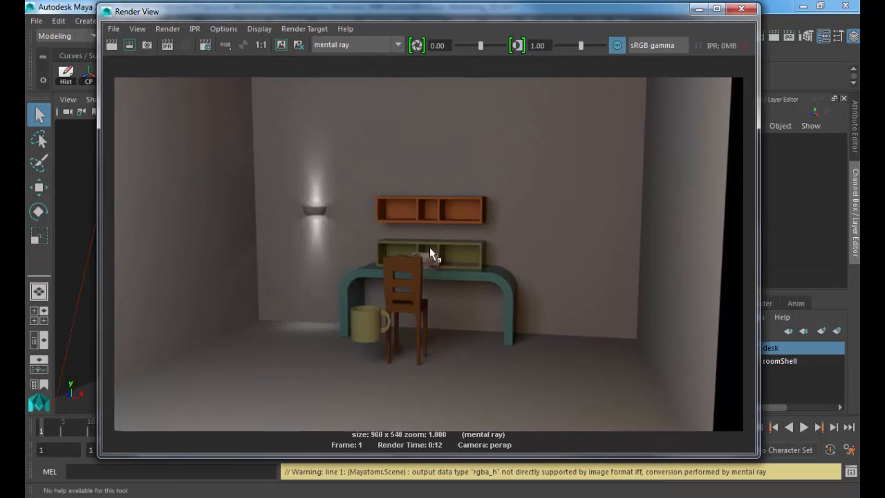
scroll(430, 248, up, 3)
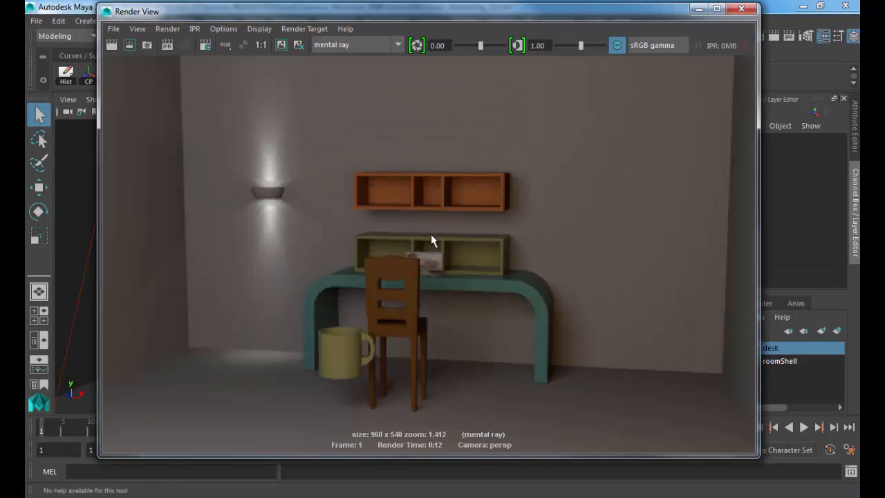
scroll(561, 209, up, 10)
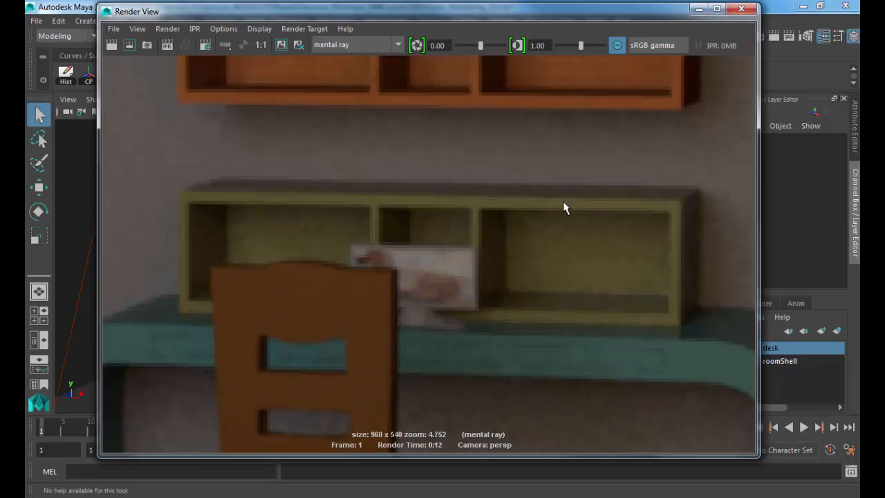
scroll(564, 207, down, 5)
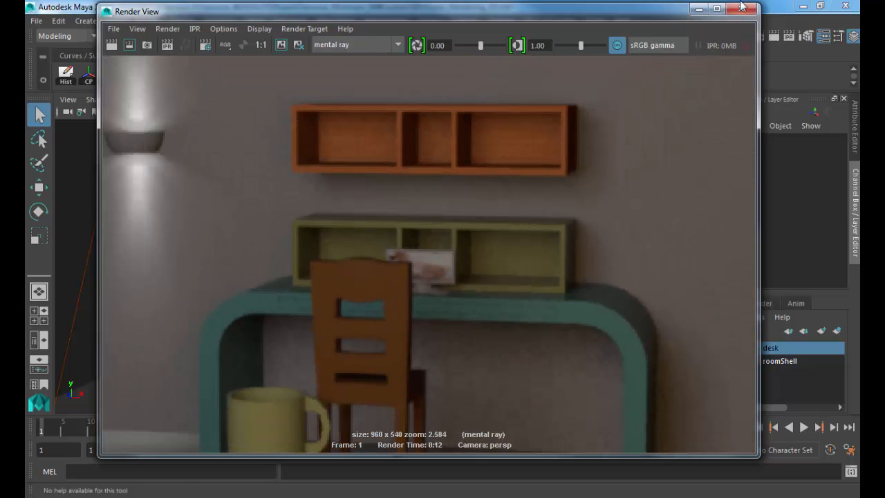
click(746, 8)
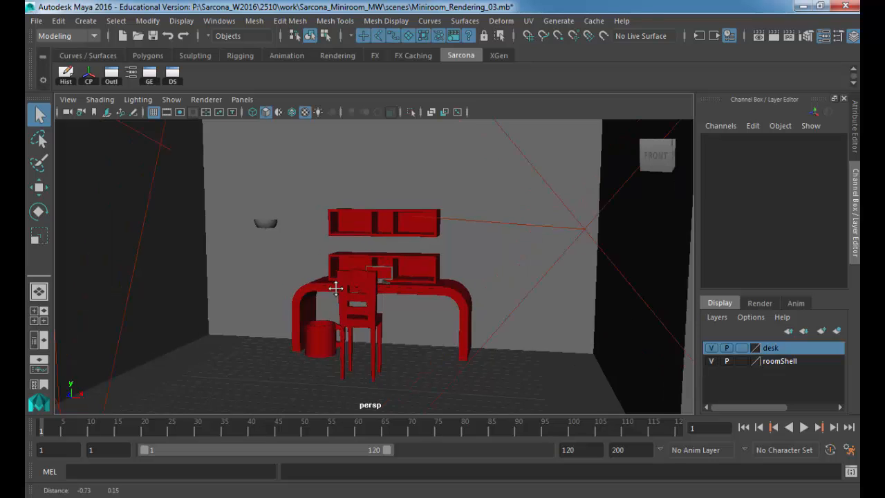
Create a new perspective camera for the viewport and rename it renderCam.
alt+right_drag(335, 287, 346, 293)
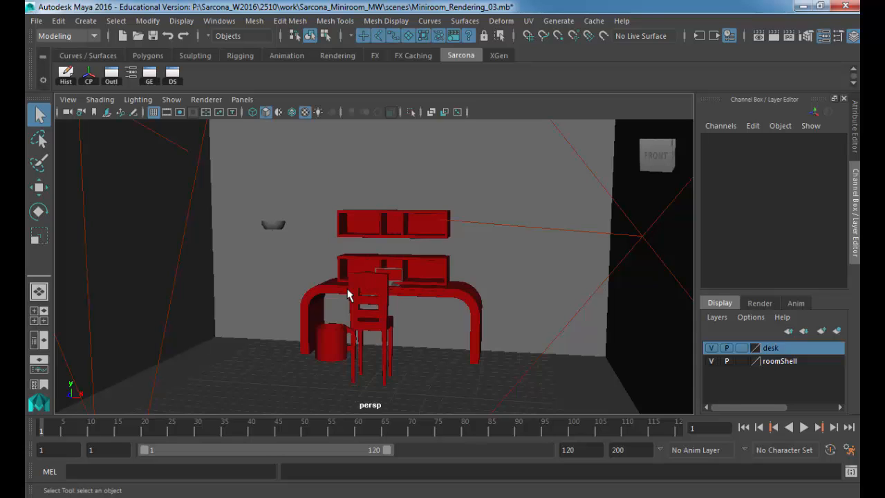
click(242, 101)
mouse_move(332, 113)
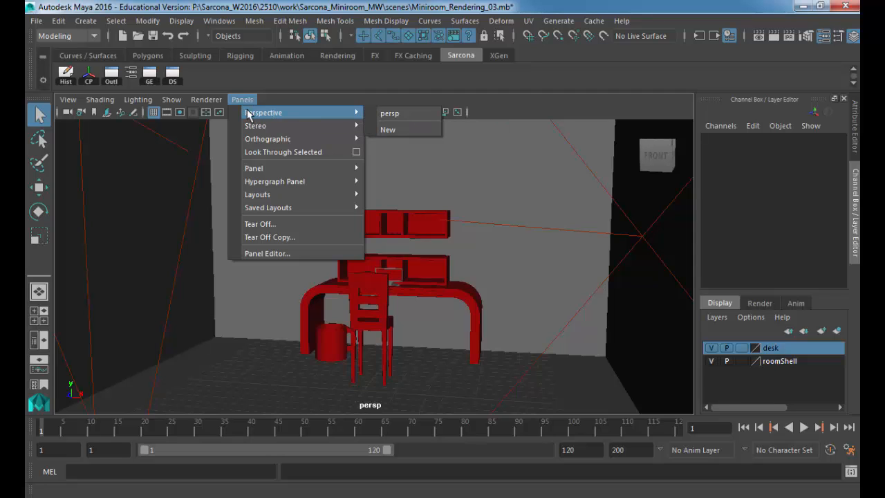
click(408, 130)
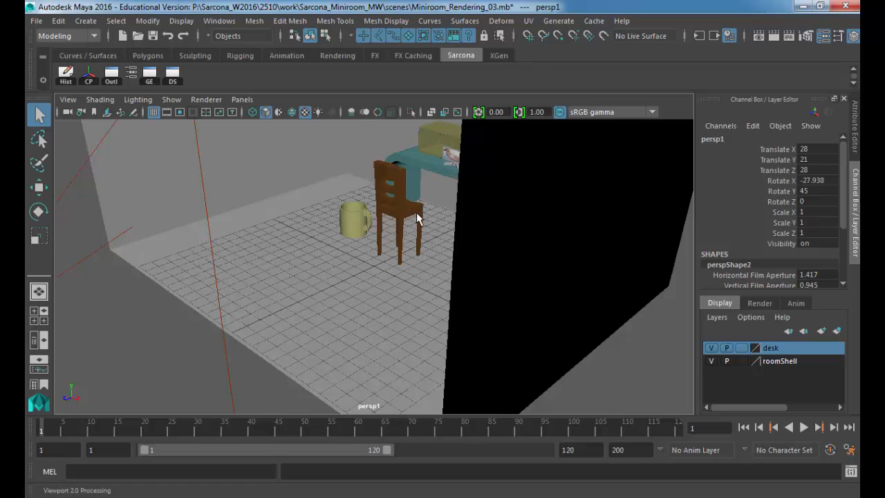
double_click(715, 140)
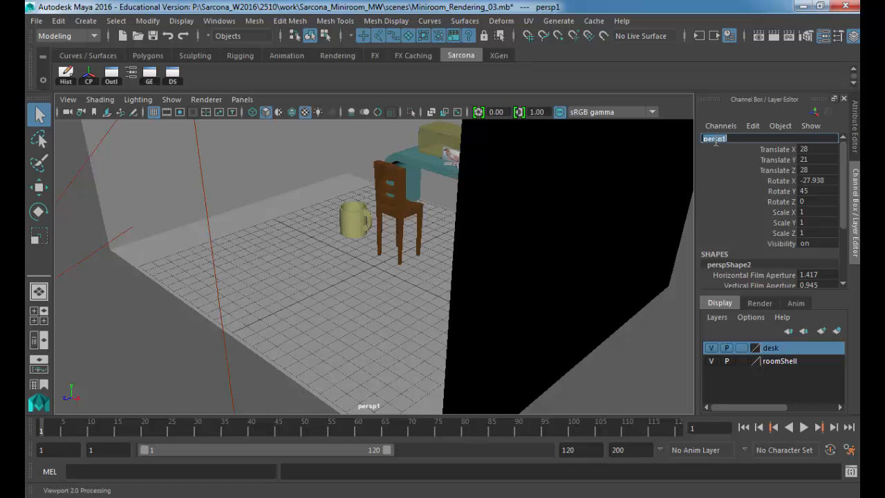
text(renderCam)
key(Return)
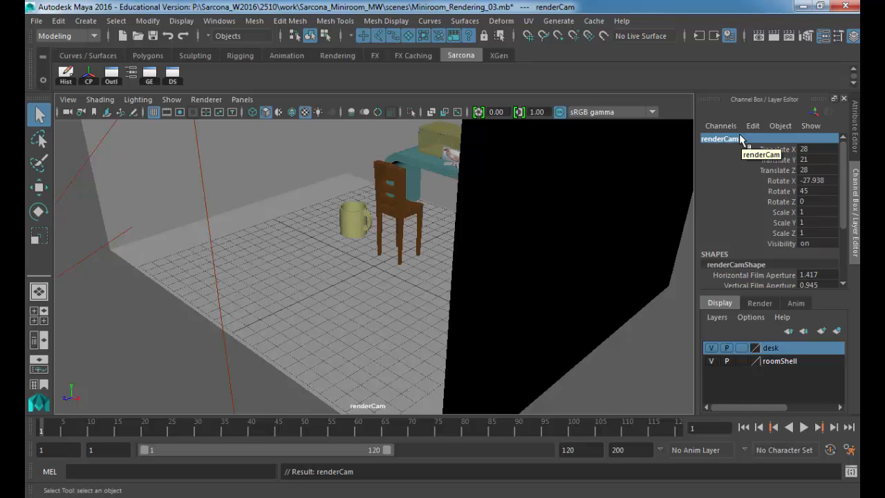
click(241, 100)
mouse_move(273, 112)
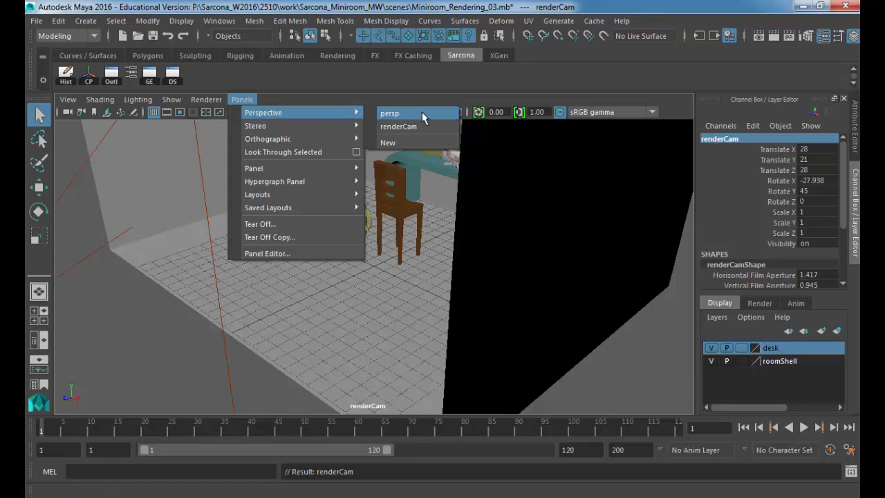
click(415, 331)
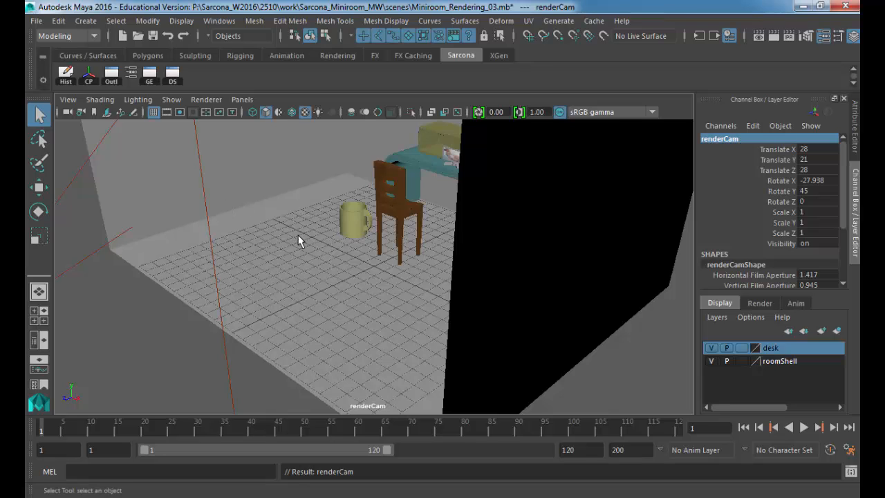
Frame the desk, shelves and wall lamp through renderCam, looking into the room from slightly right of front.
alt+drag(250, 265, 281, 228)
alt+middle_drag(282, 228, 275, 282)
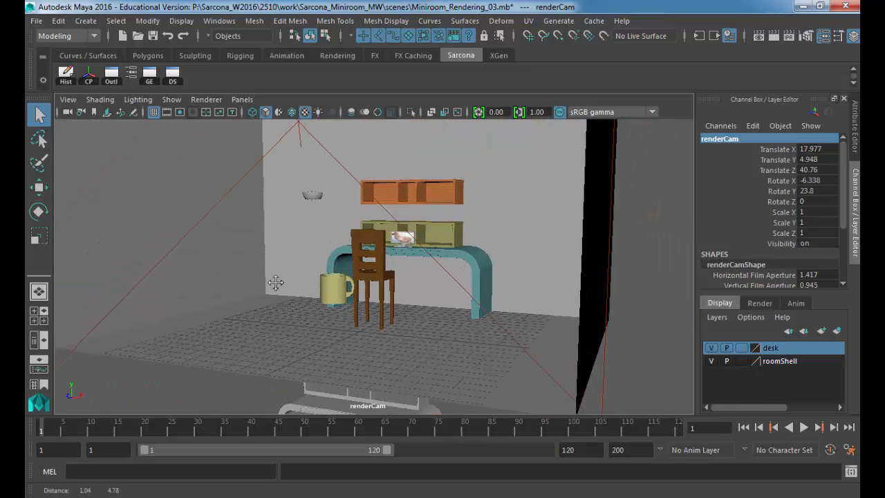
alt+right_drag(275, 282, 313, 281)
alt+middle_drag(263, 261, 285, 291)
mouse_move(285, 290)
alt+right_down()
mouse_move(368, 291)
mouse_move(280, 292)
alt+right_up()
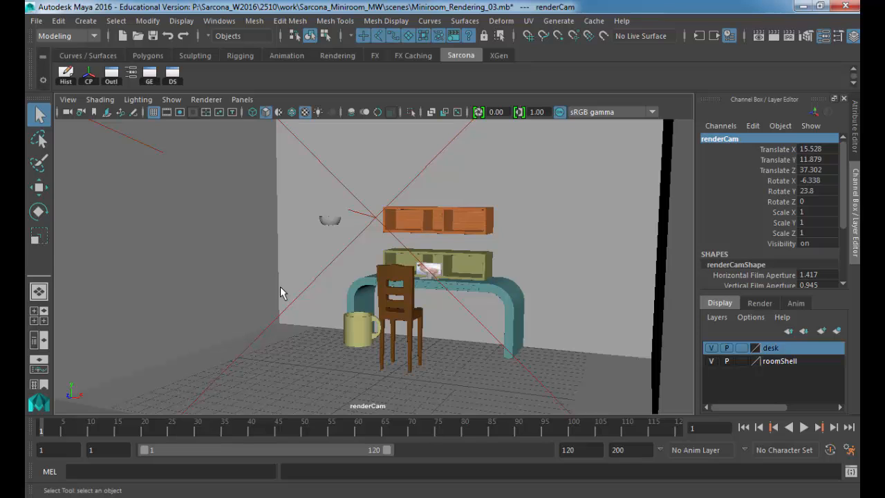
Shrink the application window to a small, roughly square size in the middle of the desktop and move renderCam closer to the desk.
double_click(664, 6)
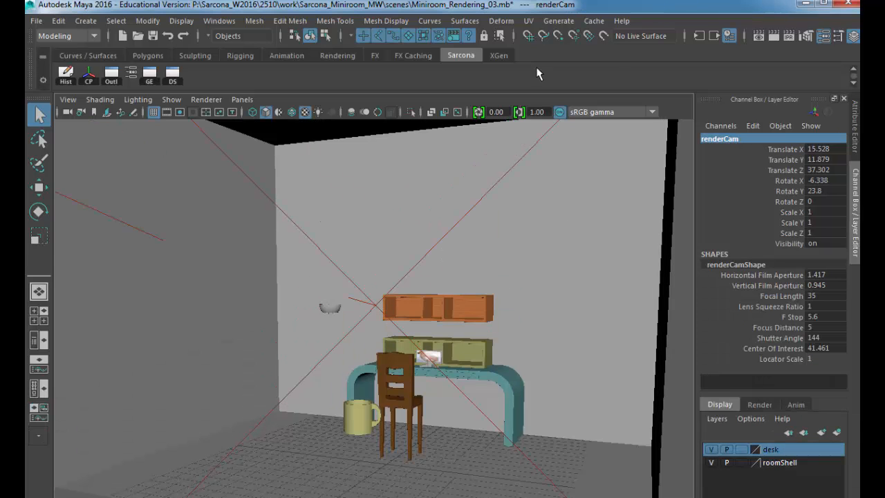
double_click(557, 7)
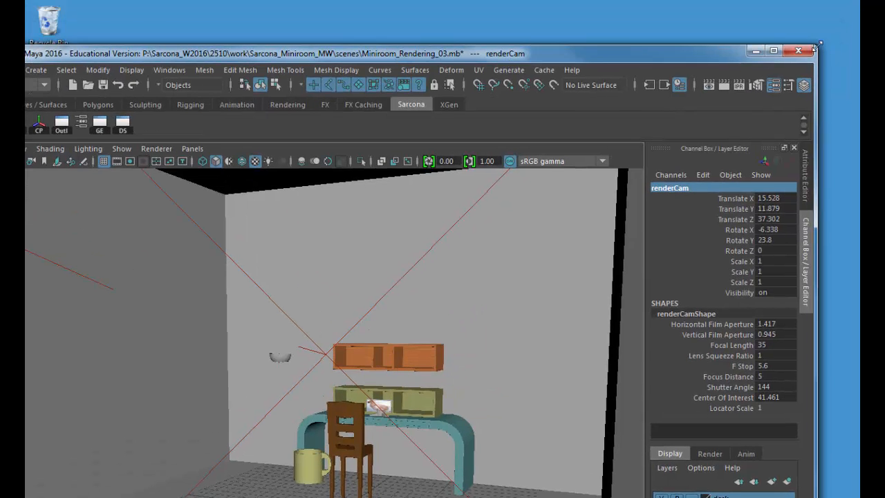
drag(817, 47, 356, 363)
drag(266, 371, 494, 70)
scroll(429, 249, up, 5)
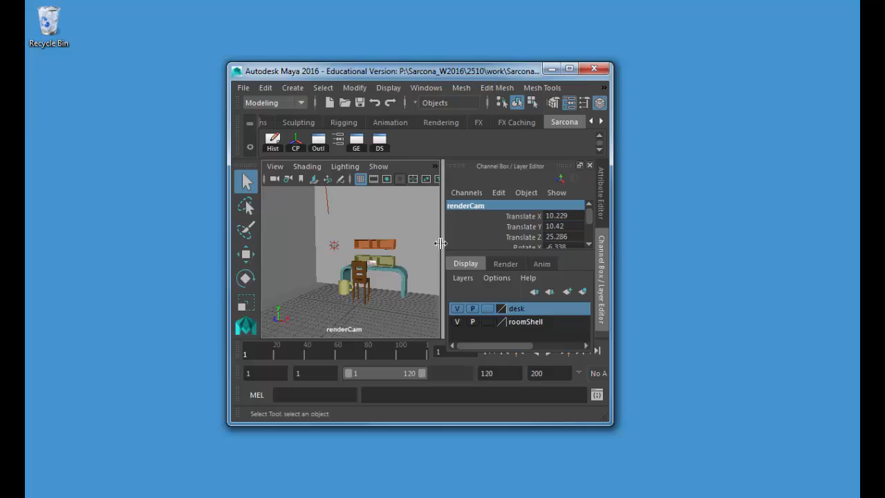
Narrow the viewport to a thin strip by widening the Channel Box, pull renderCam back slightly, and render the current frame.
drag(441, 243, 337, 242)
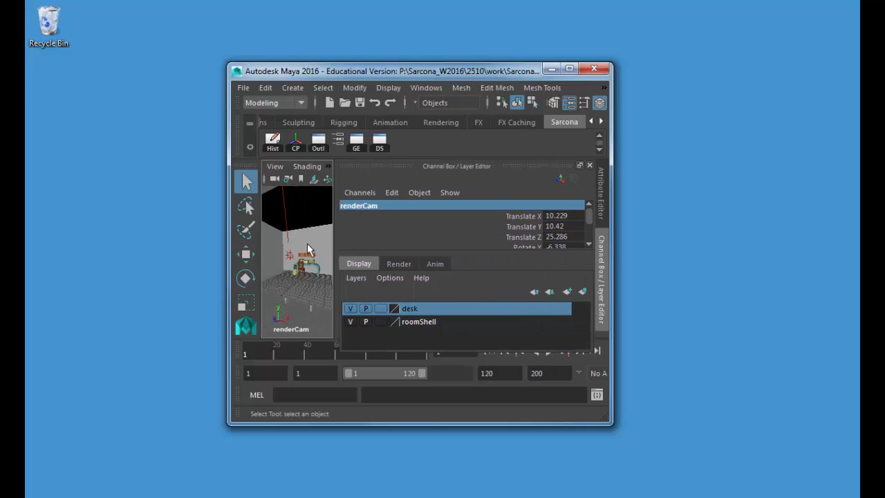
scroll(312, 239, down, 2)
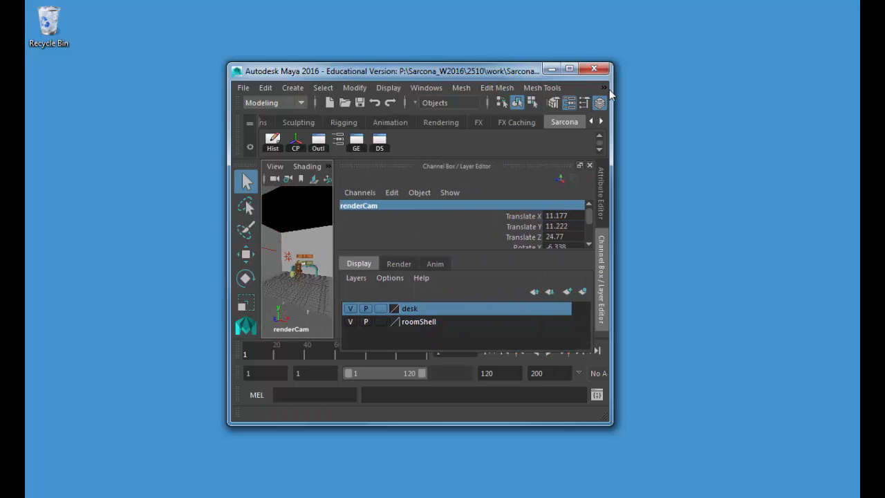
click(404, 104)
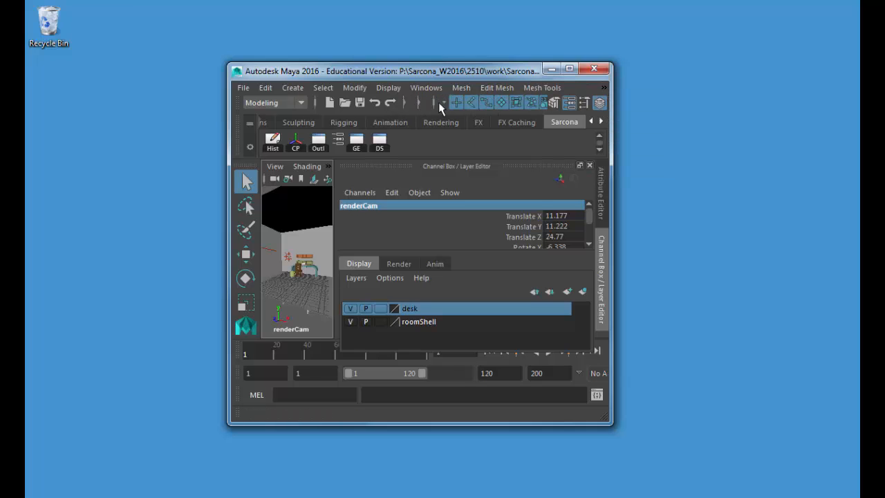
click(436, 104)
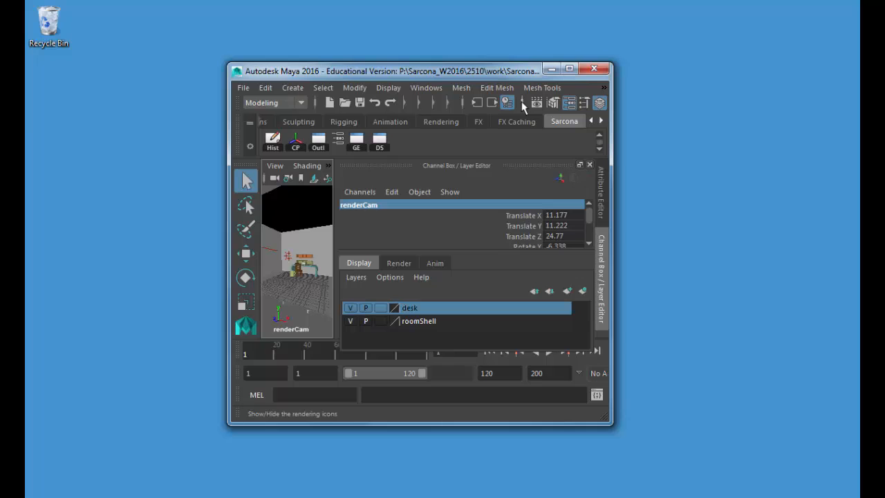
click(462, 103)
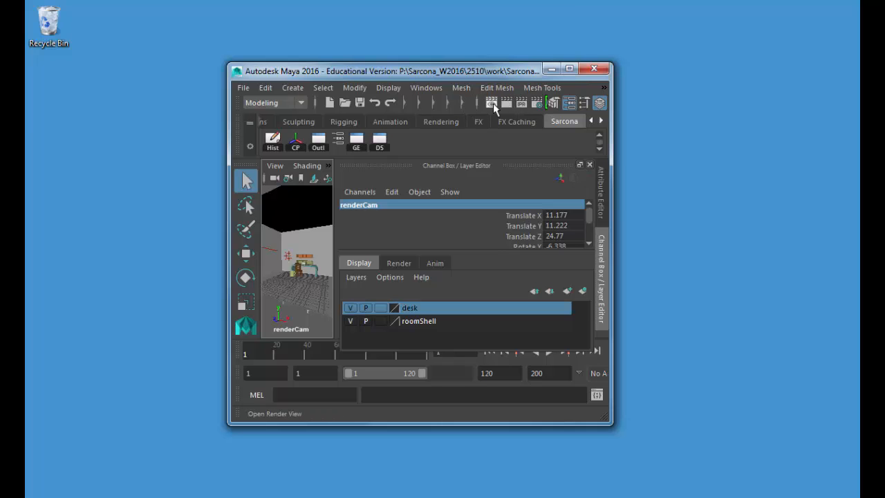
click(506, 103)
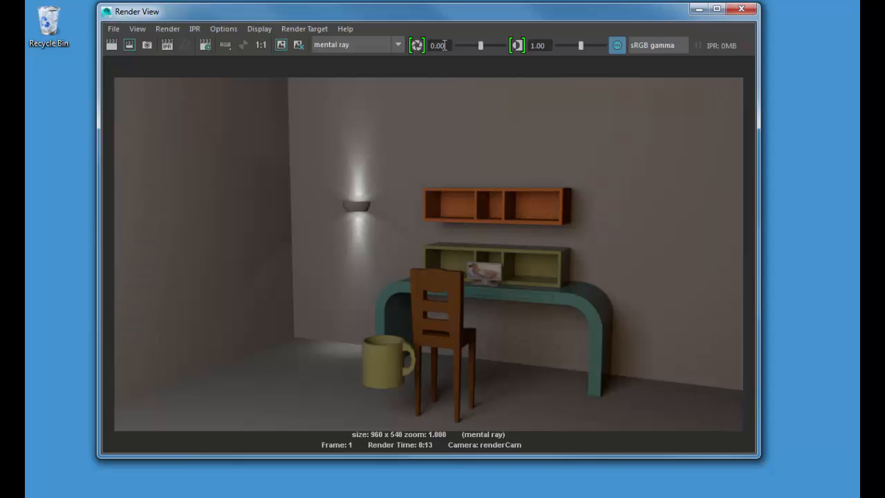
Move the finished render window out of the way and maximize the main Maya window.
drag(400, 11, 882, 24)
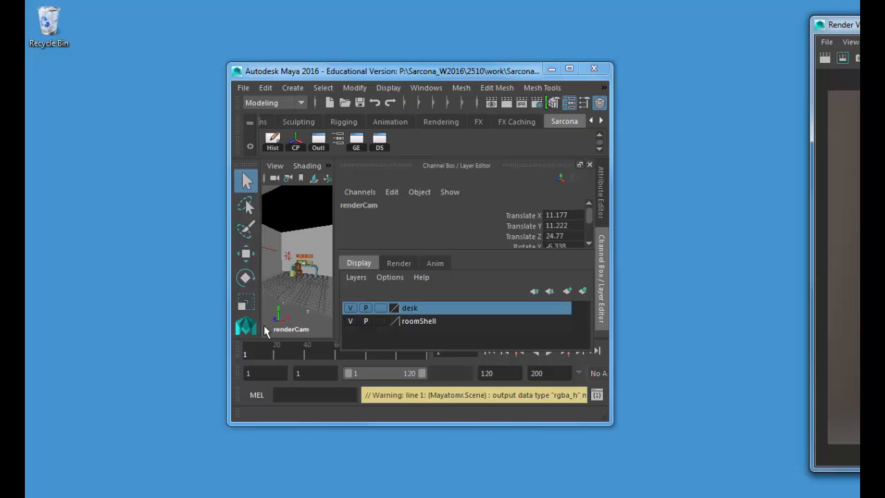
click(569, 68)
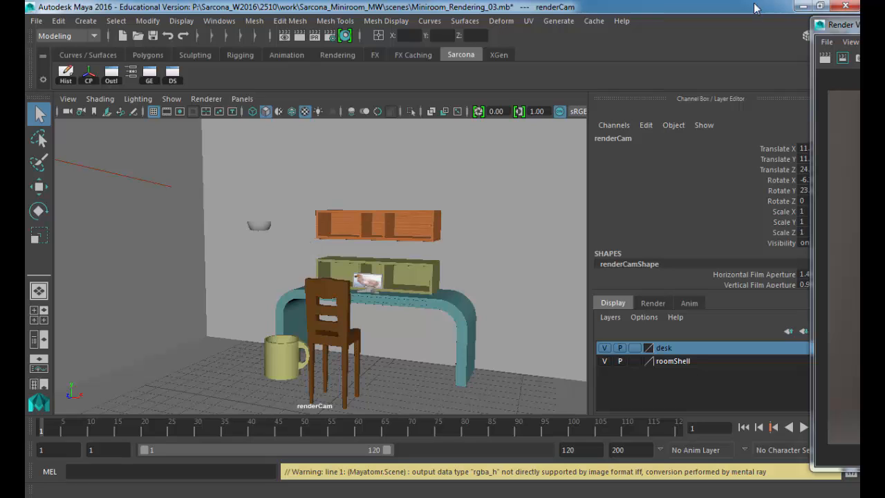
click(860, 24)
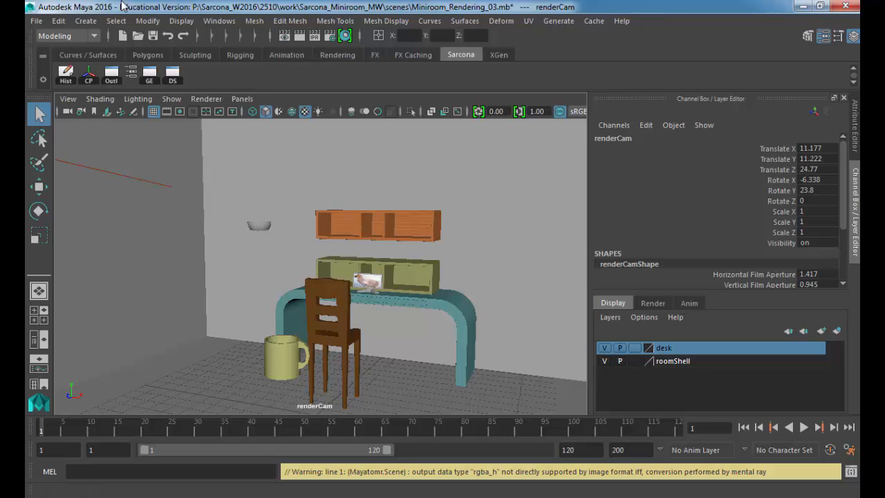
Compare renderCam's framing with the resolution gate on and off, and leave the gate turned on.
click(181, 118)
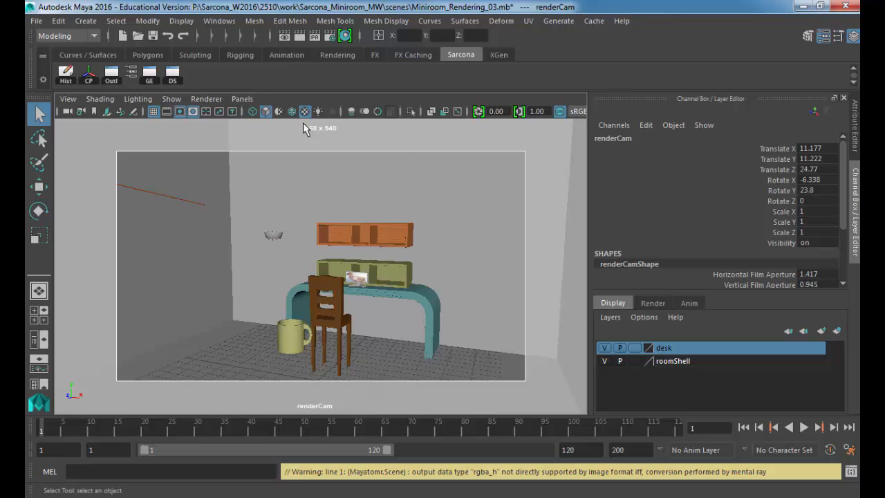
click(179, 112)
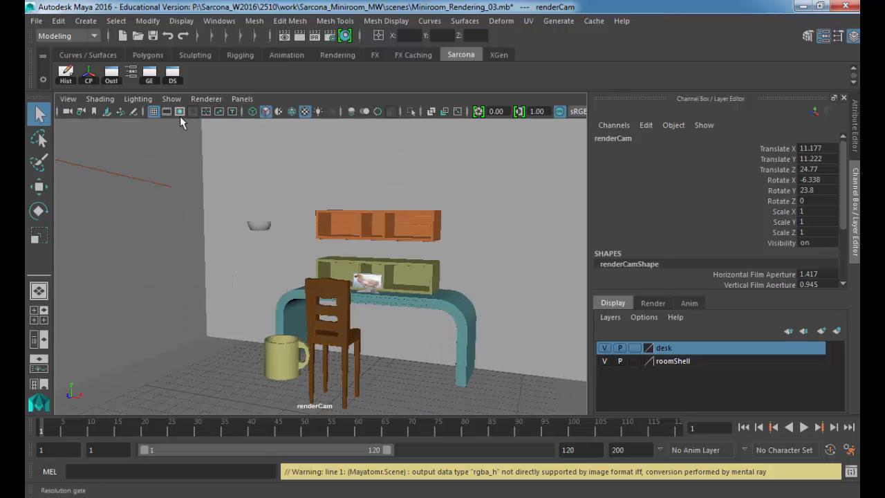
click(180, 114)
click(180, 114)
click(180, 114)
click(180, 114)
click(180, 114)
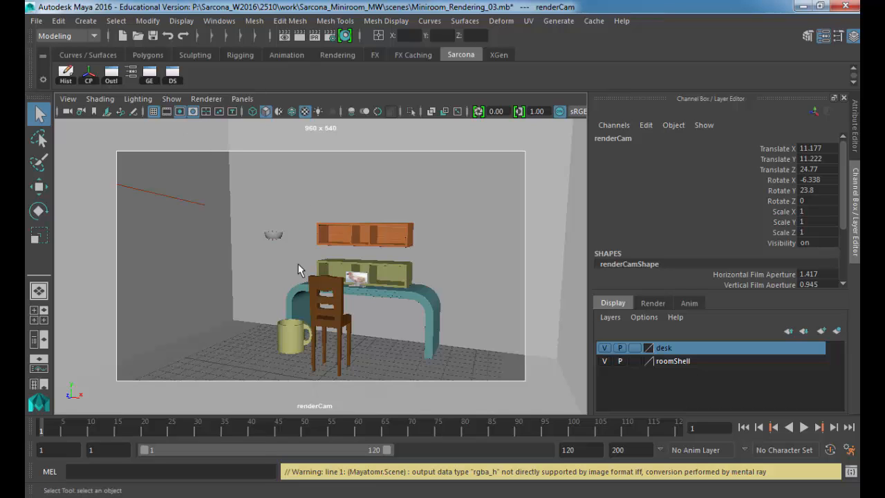
Reframe renderCam inside the resolution gate to see the desk, shelves and wall lamp from slightly left of front.
alt+drag(299, 265, 341, 249)
mouse_move(341, 255)
alt+middle_down()
mouse_move(340, 233)
mouse_move(338, 246)
alt+middle_up()
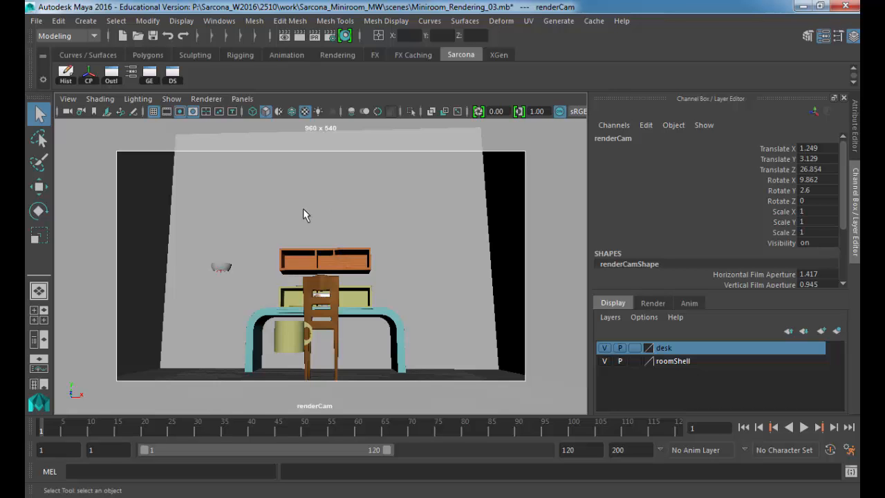
alt+drag(390, 232, 487, 268)
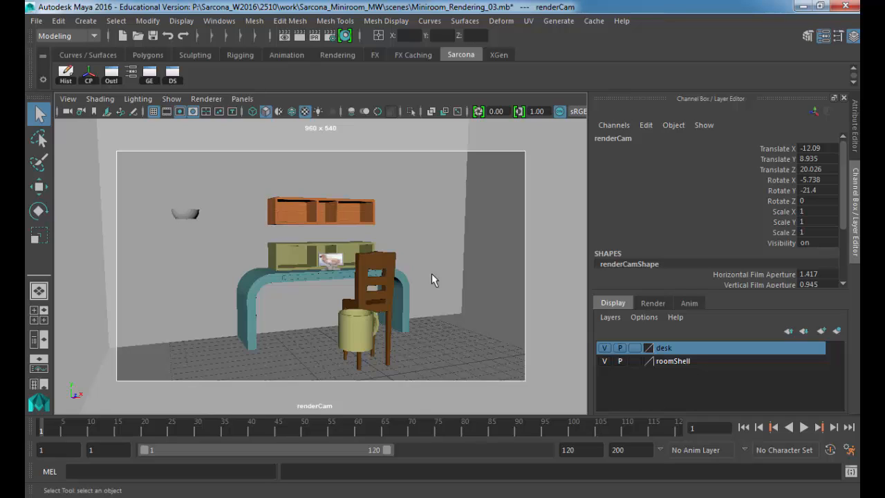
Pull the time slider out of its place and redock it below the range slider, beside the command line.
drag(29, 424, 97, 418)
drag(38, 434, 858, 439)
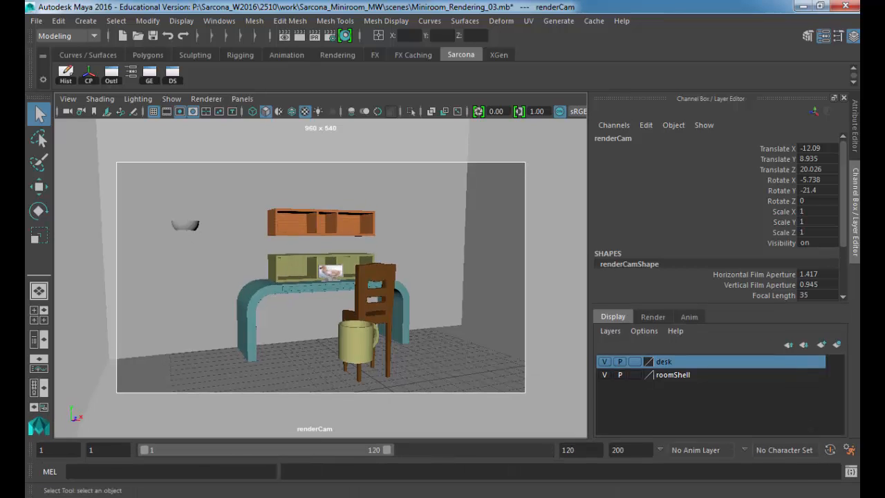
drag(29, 456, 52, 470)
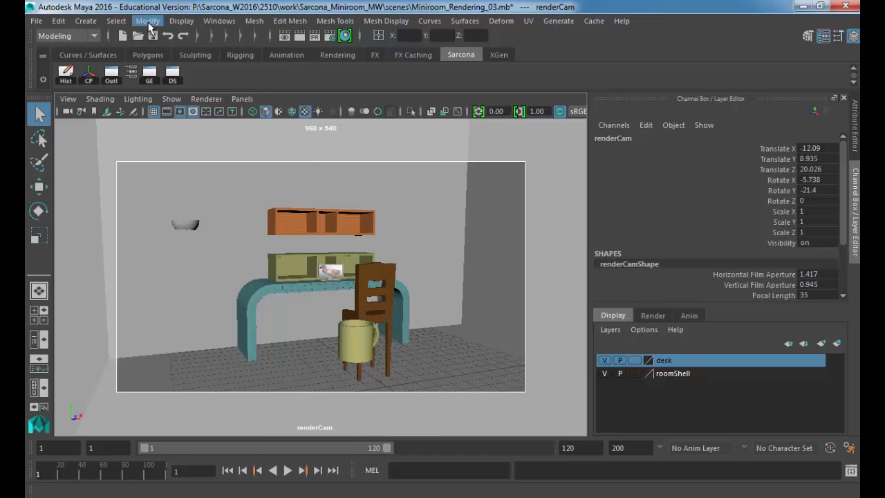
Show all UI elements and close the Tool Settings panel.
click(181, 24)
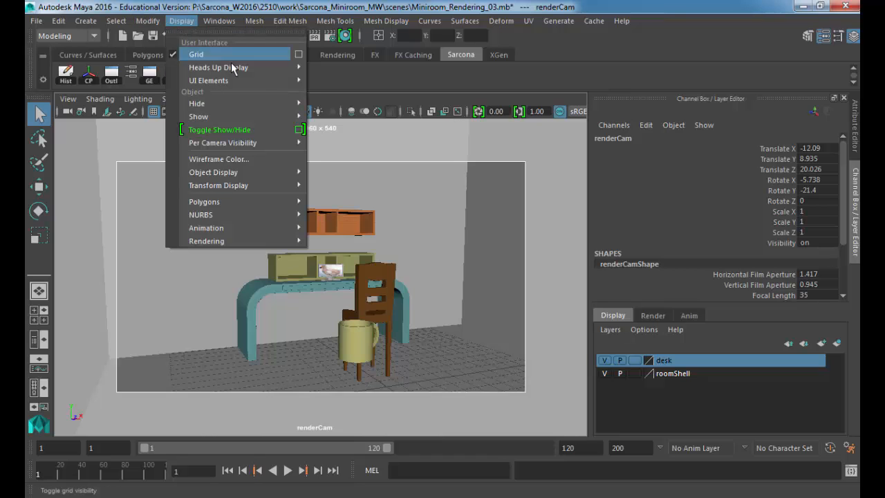
mouse_move(235, 67)
mouse_move(251, 85)
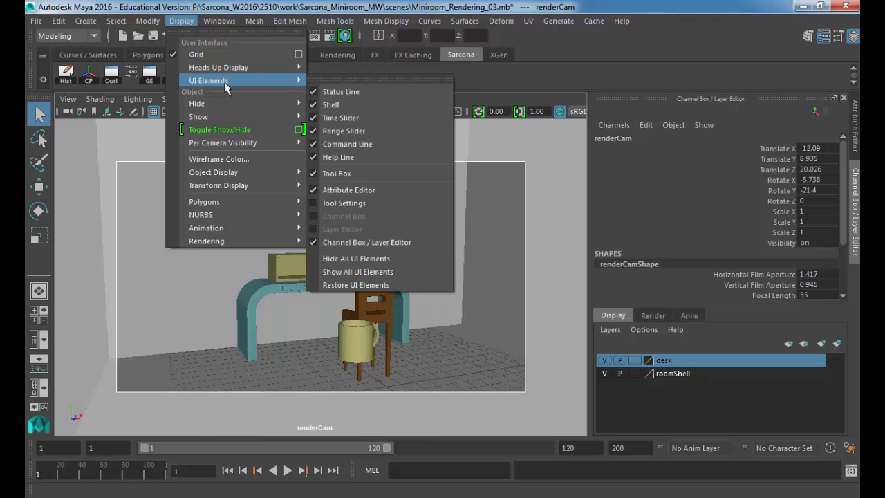
click(365, 273)
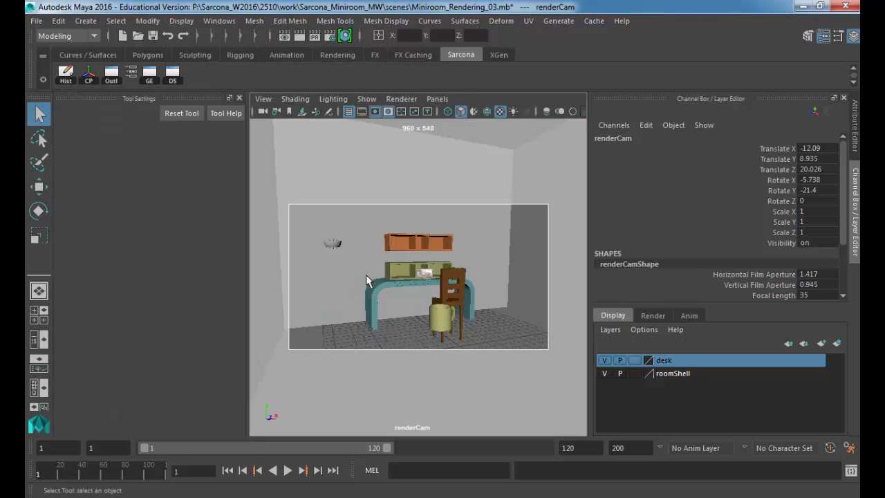
click(239, 98)
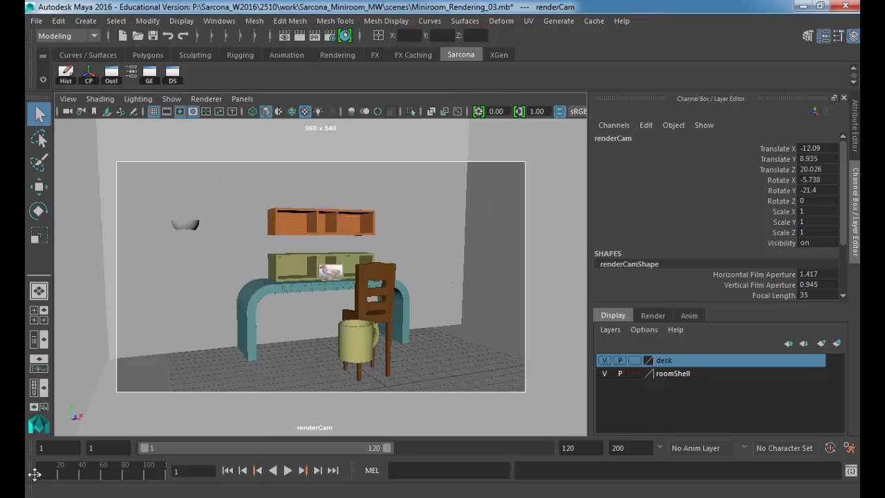
Dock the time slider back in its full-width row above the range slider.
mouse_move(33, 475)
mouse_down()
mouse_move(36, 424)
mouse_move(35, 487)
mouse_up()
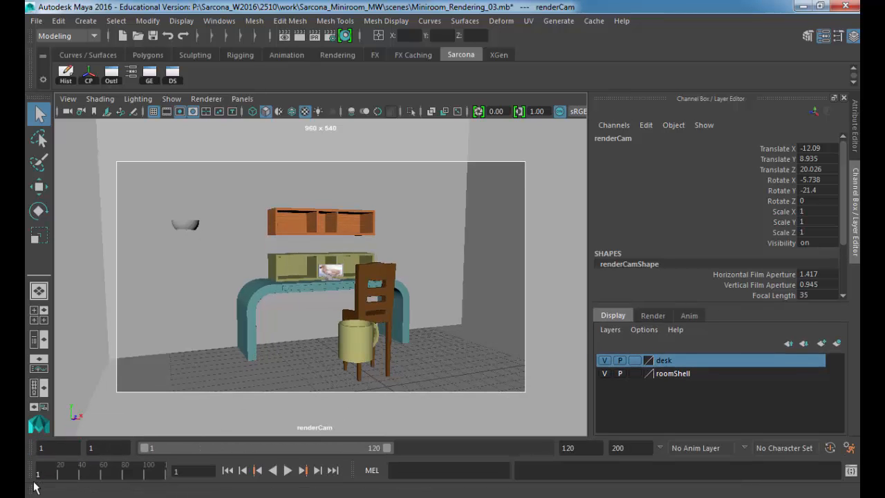
drag(33, 452, 31, 492)
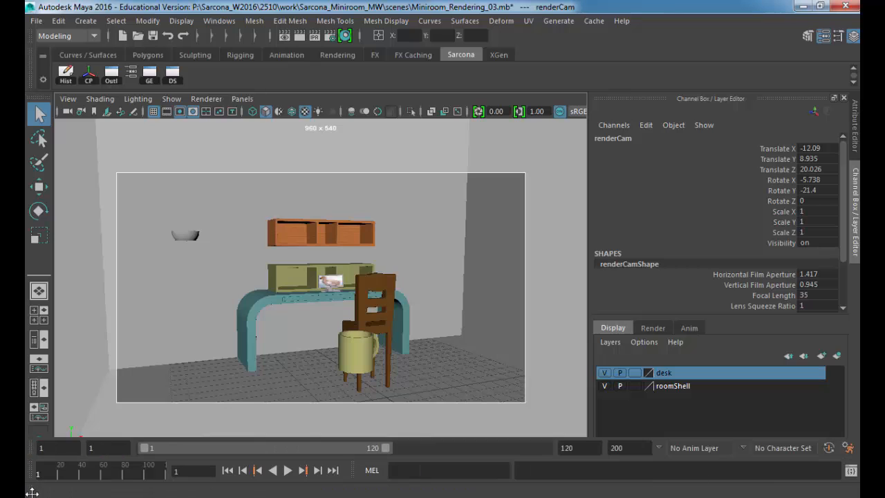
drag(203, 468, 420, 432)
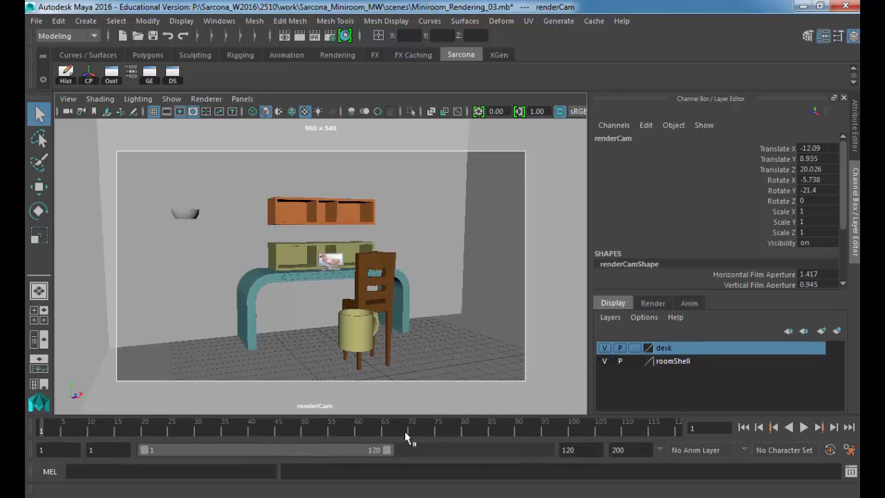
Hide and restore the time slider, and switch all interface elements around the viewport off and back on.
click(181, 20)
mouse_move(238, 73)
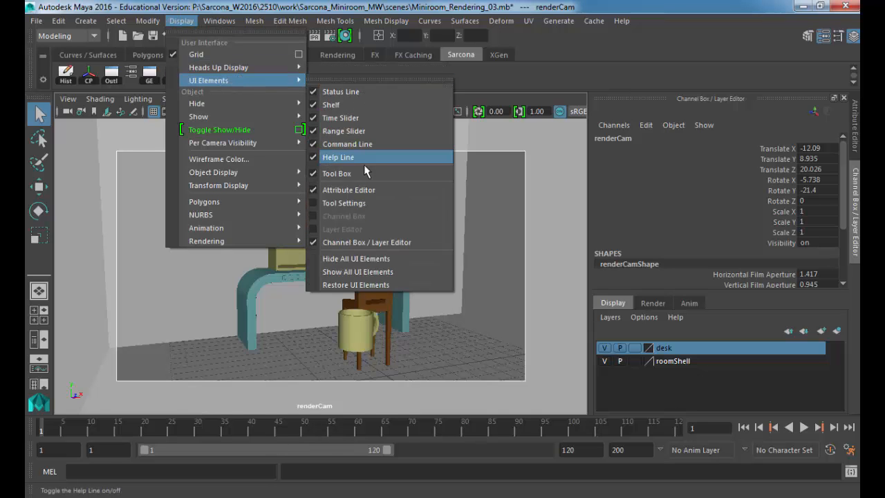
click(368, 119)
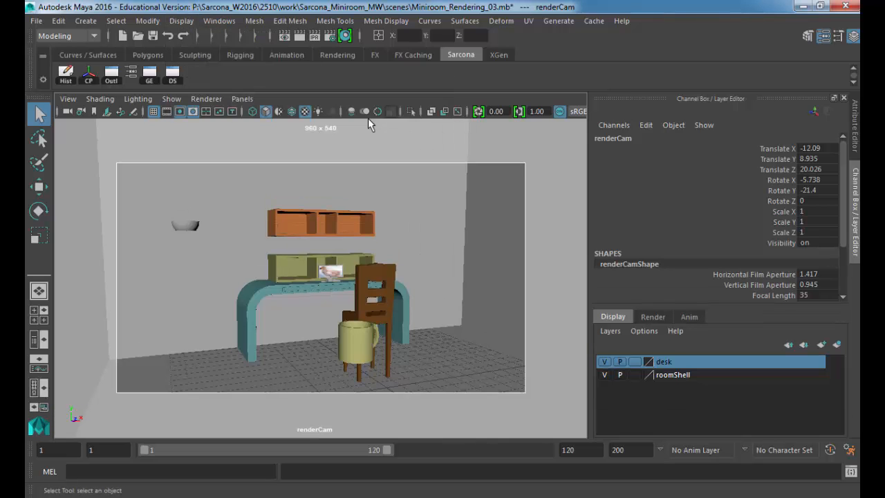
click(181, 21)
mouse_move(246, 70)
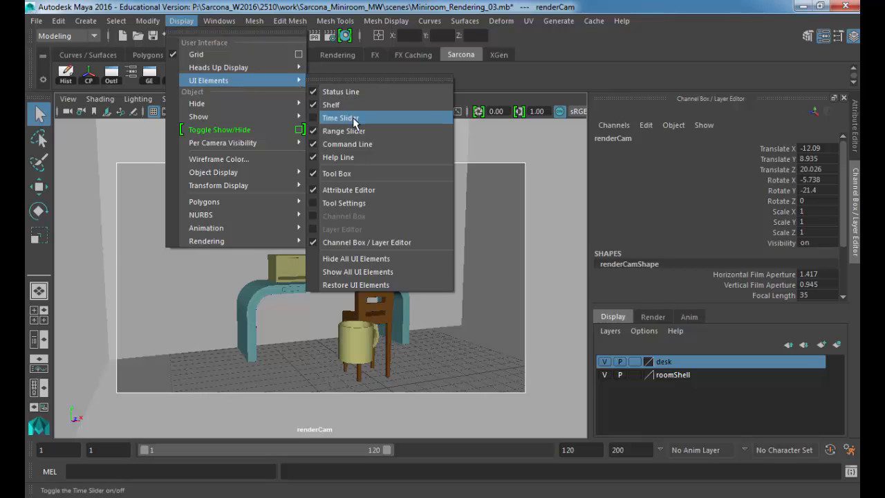
click(354, 119)
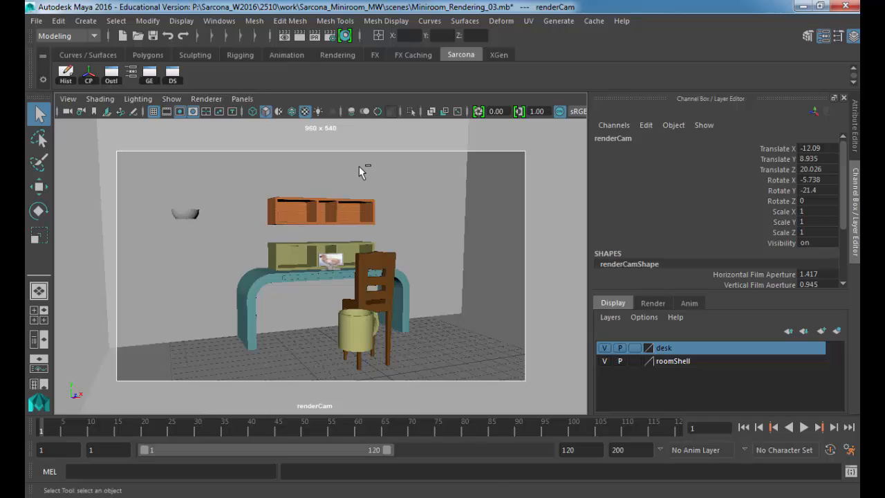
key(ctrl+space)
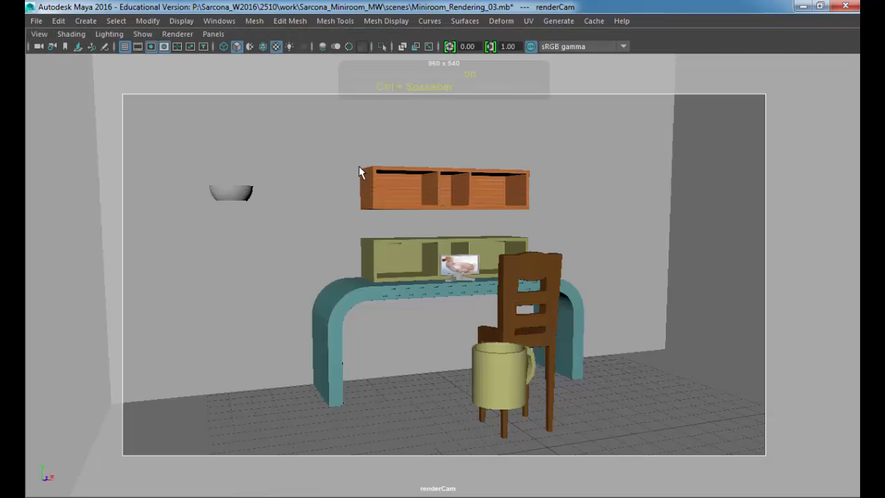
key(ctrl+space)
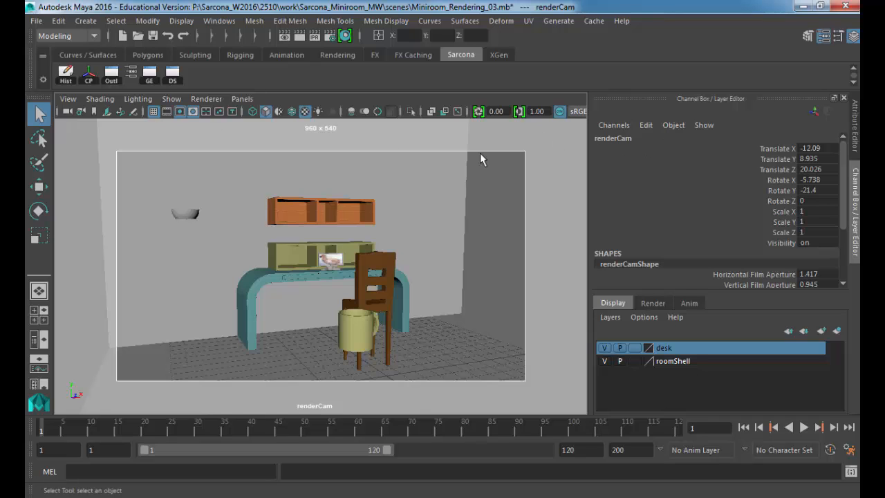
Keyframe renderCam at frame 1, and again at frame 120 with the camera moved in close on the desk monitor.
key(s)
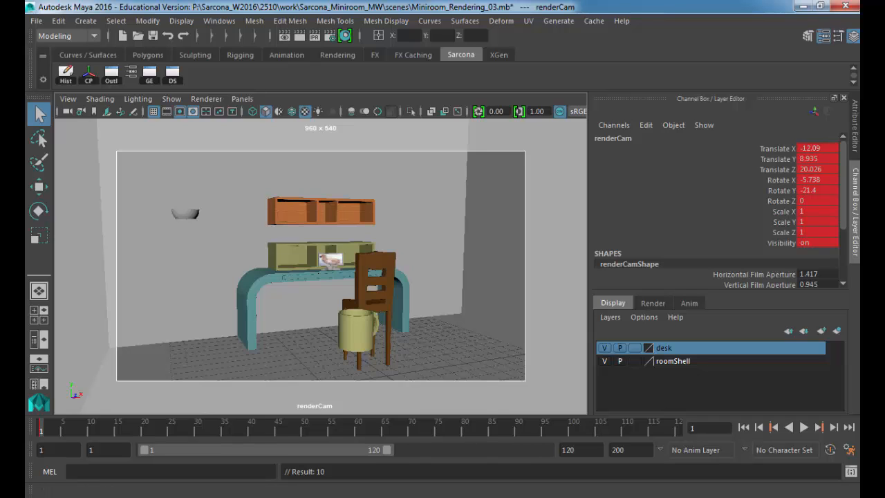
click(680, 434)
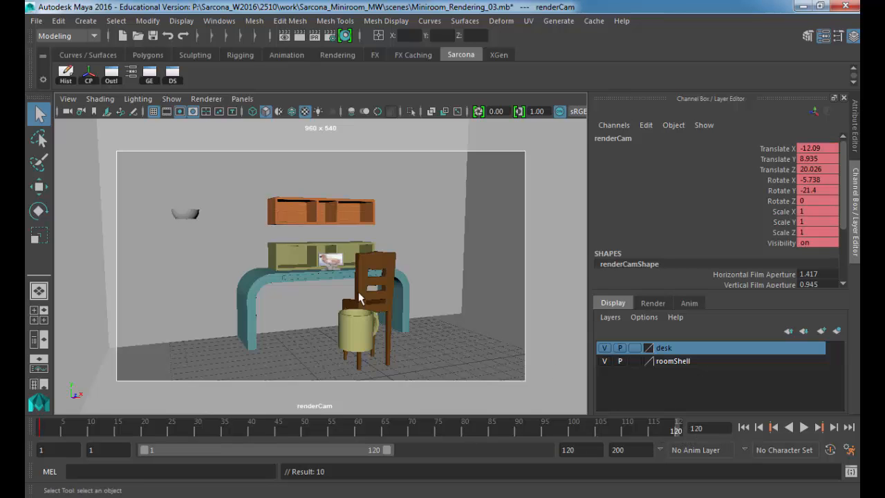
alt+right_drag(316, 289, 388, 302)
alt+drag(388, 302, 277, 306)
alt+right_drag(277, 306, 375, 296)
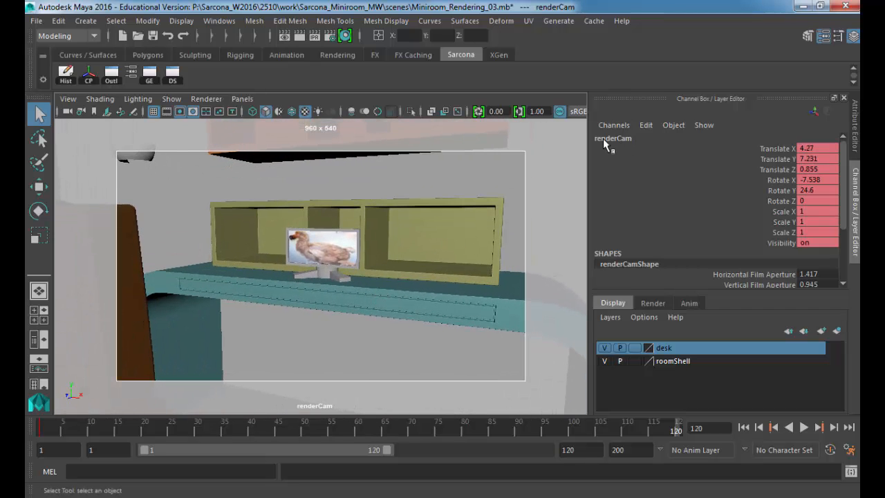
key(s)
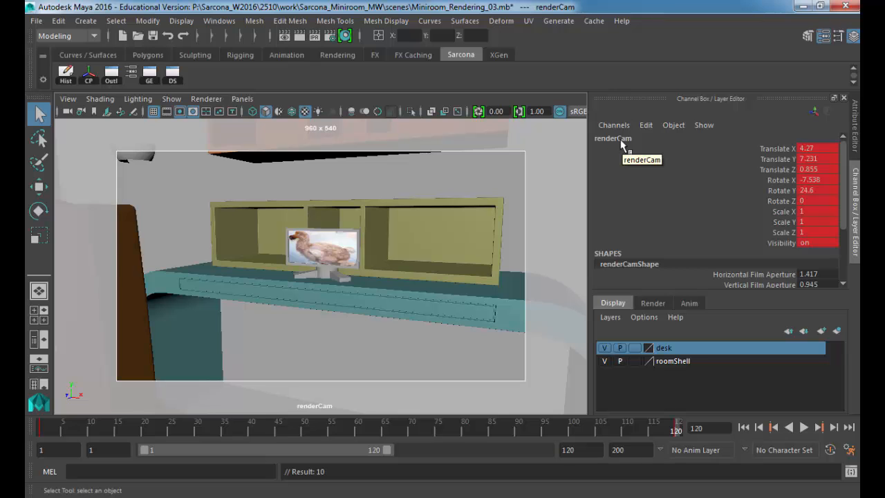
Play the renderCam move towards the monitor and stop playback near the end.
click(805, 427)
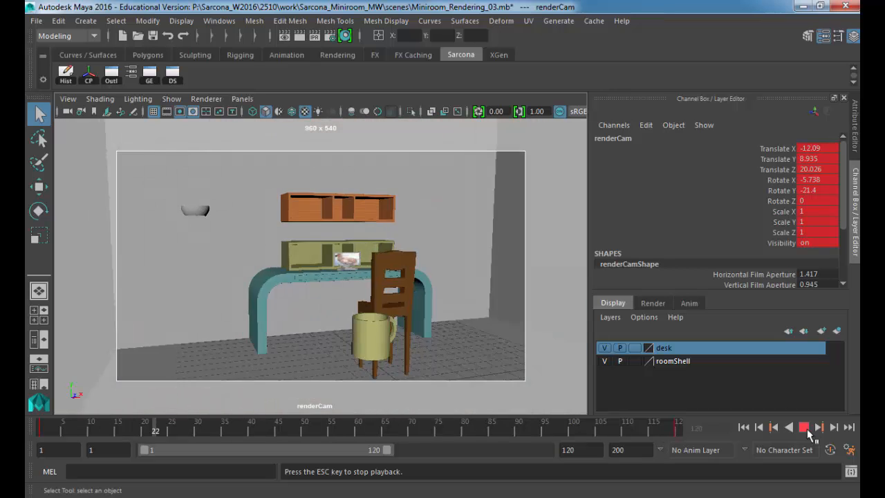
click(806, 428)
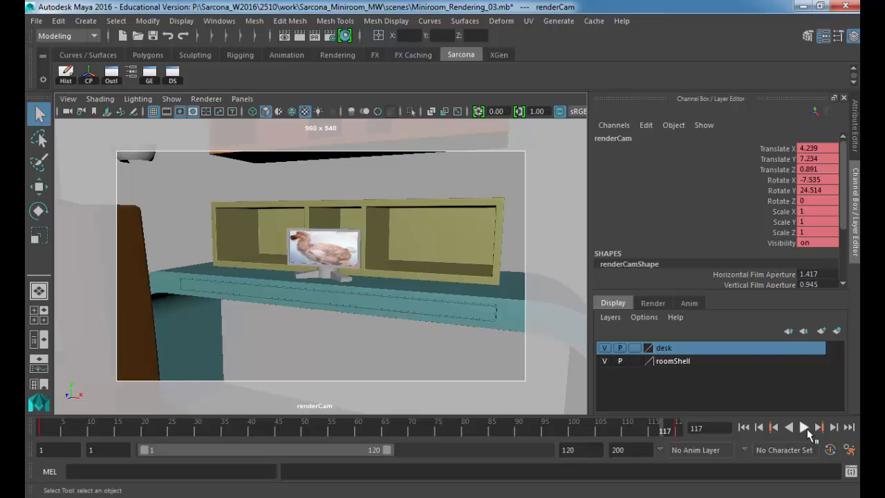
Play the camera move briefly, and set the timeline's playback speed to Play Every Frame, Max Real-time.
click(805, 427)
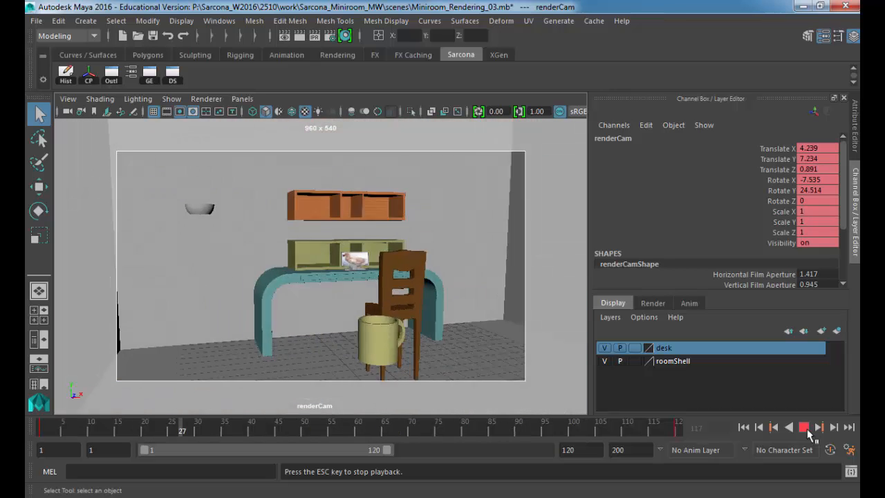
click(805, 427)
right_click(466, 429)
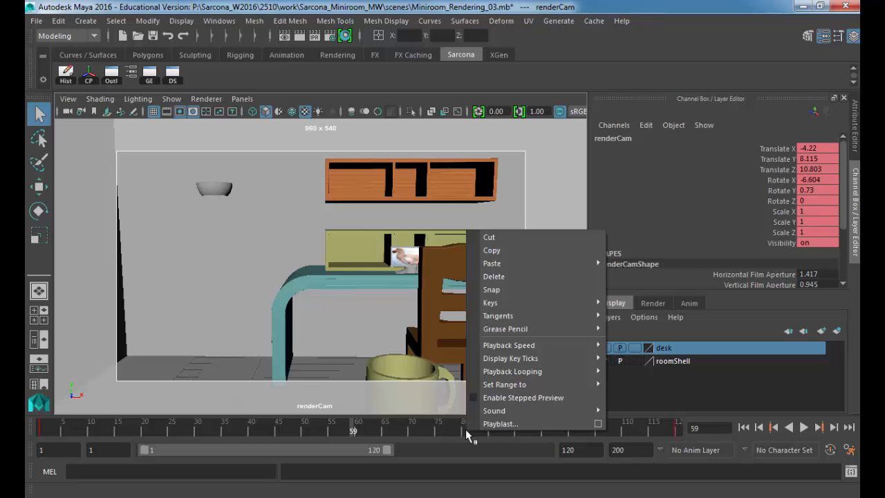
mouse_move(555, 345)
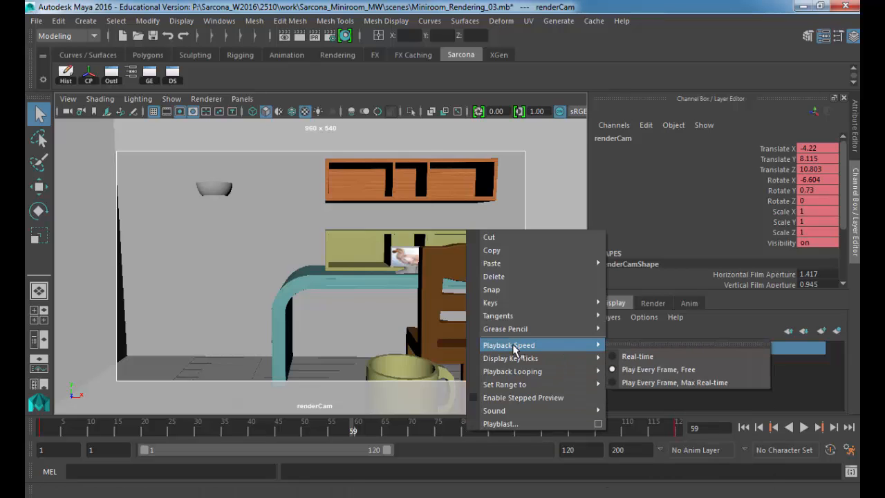
click(713, 384)
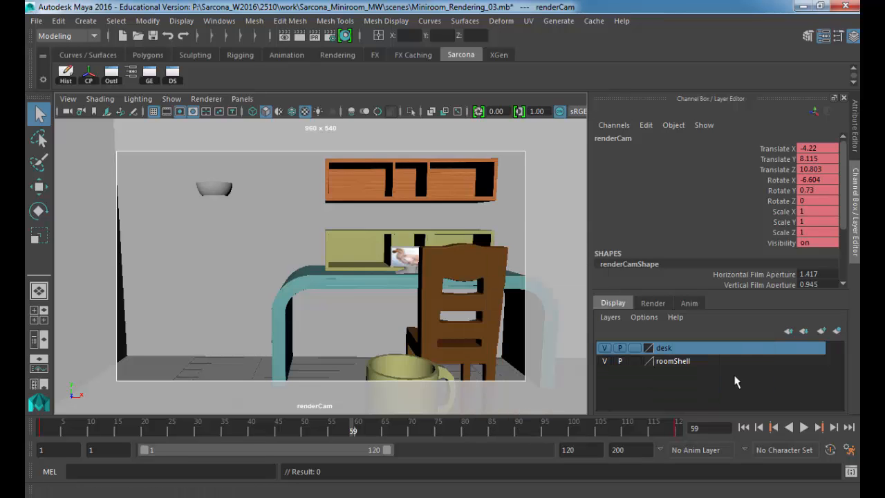
Play the camera move at the new speed, rewind to frame 1 and briefly play it again.
click(804, 427)
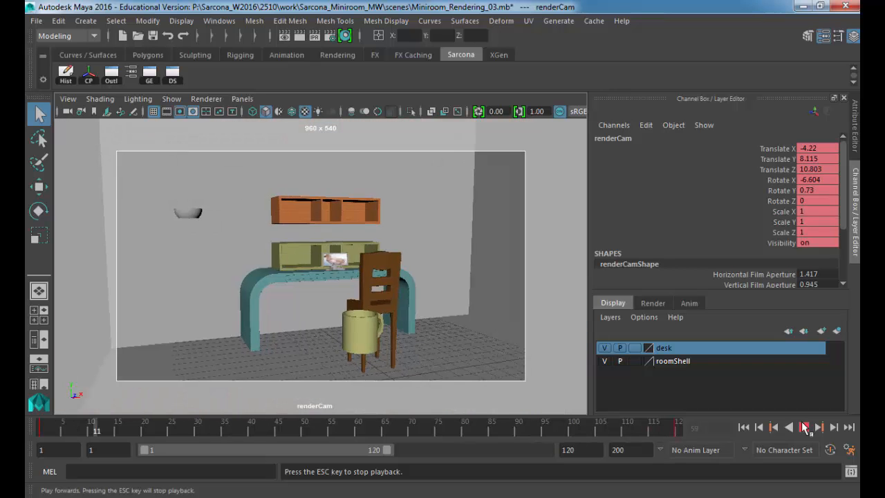
click(805, 427)
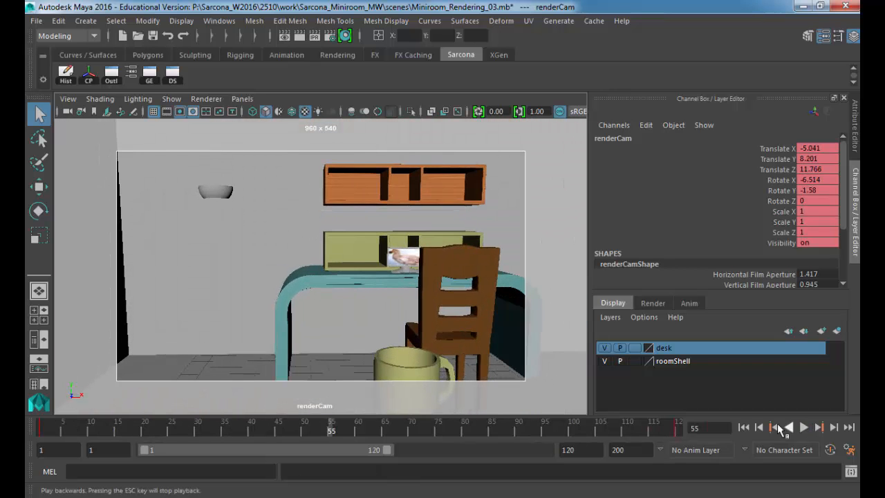
click(743, 428)
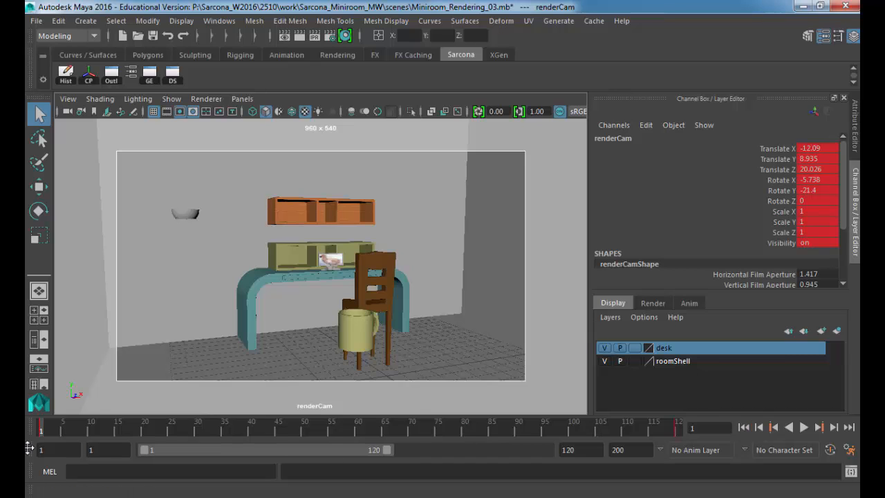
key(alt+v)
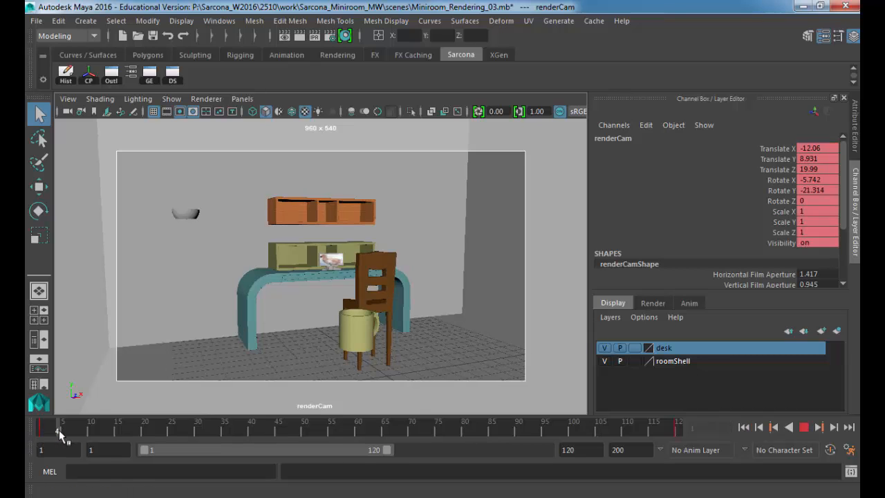
key(alt+v)
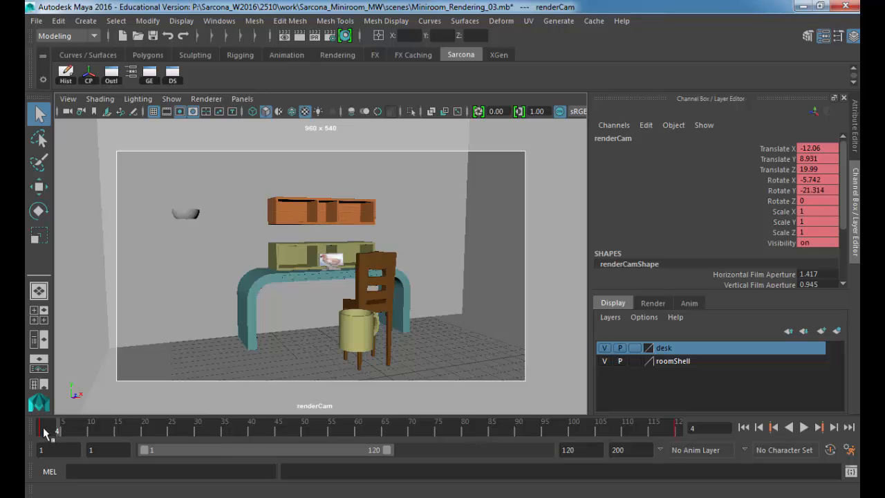
Check renderCam's keyed views at frames 1 and 120, and play the move between them.
click(41, 431)
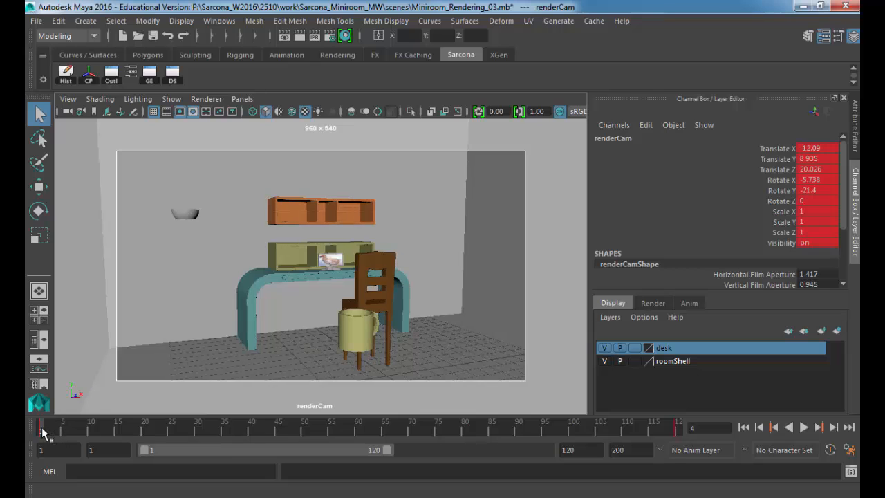
click(677, 431)
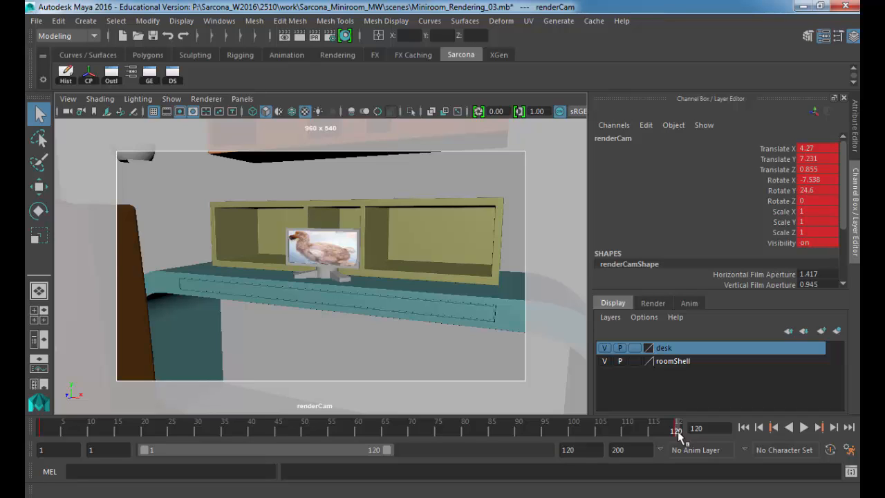
click(805, 428)
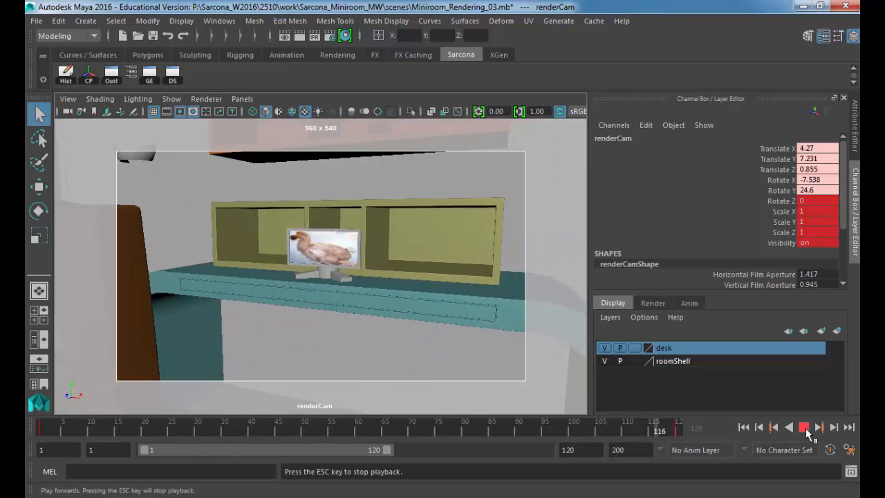
click(805, 428)
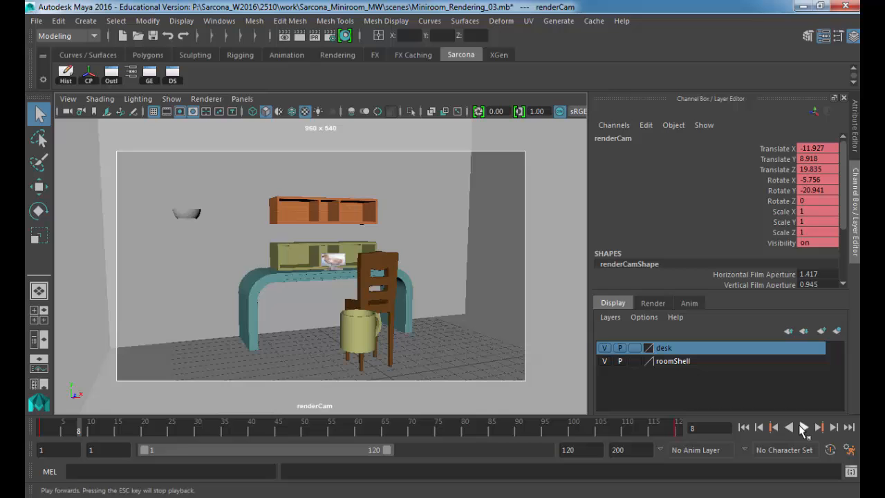
Keyframe renderCam at frame 30 with the camera moved in close on the front corner of the chair seat.
click(198, 431)
alt+drag(297, 274, 289, 200)
click(330, 167)
key(f)
scroll(300, 240, up, 5)
alt+middle_drag(289, 200, 250, 224)
scroll(375, 245, up, 5)
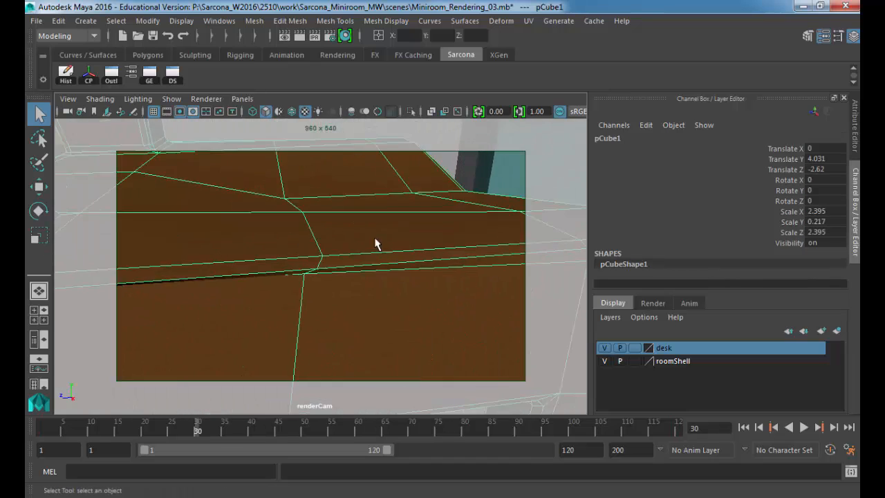
alt+drag(375, 245, 332, 239)
alt+middle_drag(332, 239, 251, 247)
alt+drag(251, 247, 238, 228)
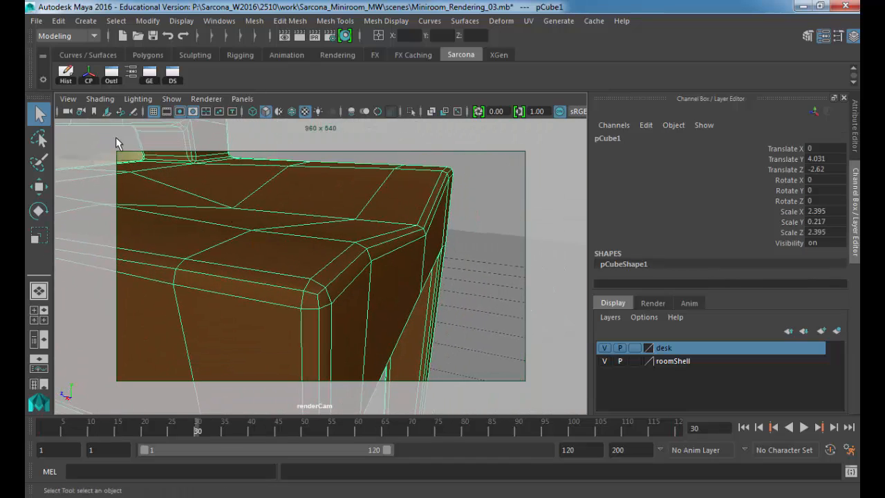
click(67, 111)
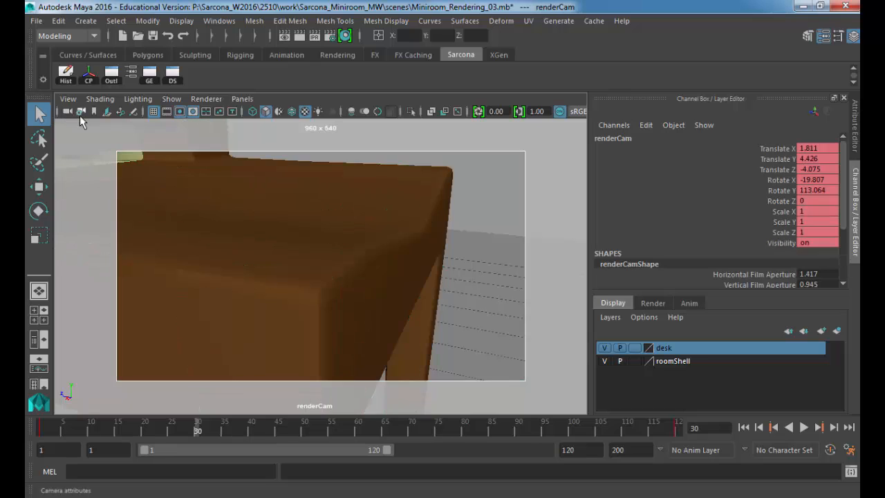
Keyframe renderCam at frame 60 with the desk monitor framed head-on in close-up.
click(357, 433)
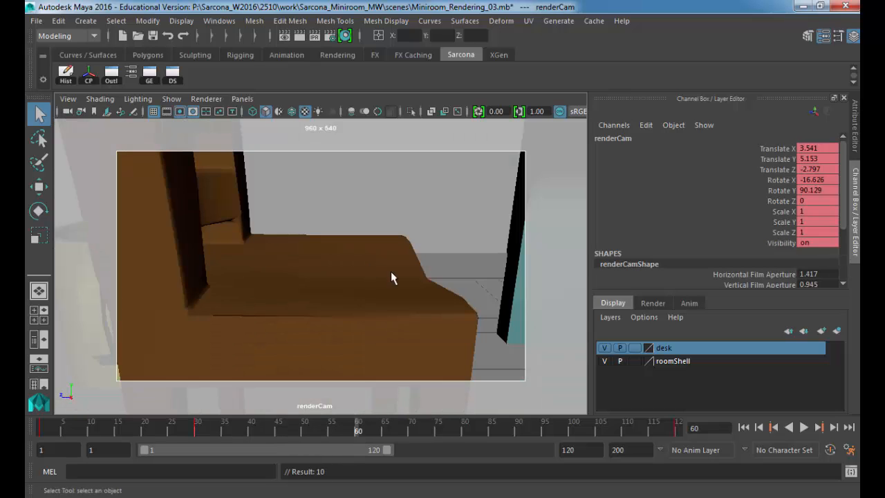
alt+right_drag(393, 278, 314, 231)
alt+drag(314, 231, 406, 257)
alt+middle_drag(406, 257, 334, 258)
alt+right_drag(334, 258, 260, 267)
alt+middle_drag(260, 266, 256, 244)
alt+drag(256, 244, 346, 238)
alt+right_drag(367, 228, 462, 181)
alt+middle_drag(124, 297, 237, 279)
alt+right_drag(222, 268, 433, 254)
alt+middle_drag(421, 236, 327, 363)
alt+drag(330, 371, 368, 336)
alt+right_drag(363, 325, 201, 314)
alt+middle_drag(300, 310, 303, 280)
key(s)
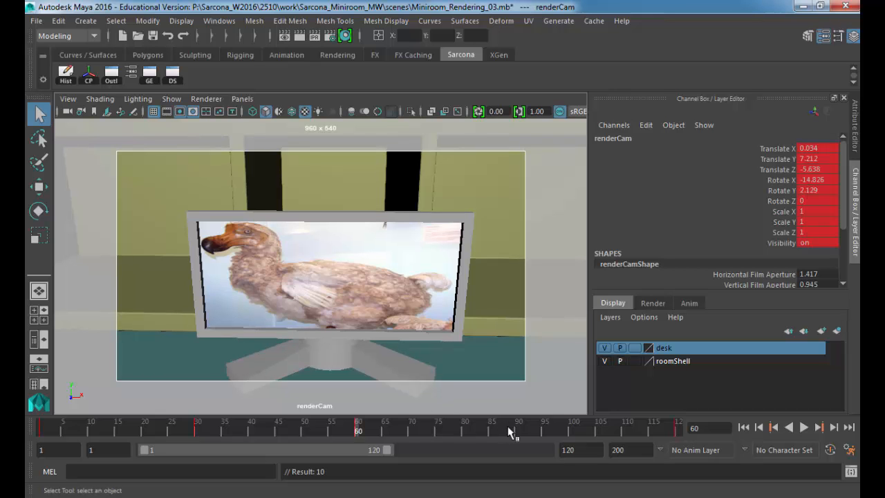
Keyframe renderCam at frame 90 with the camera close on the mug and its handle.
click(518, 432)
alt+right_drag(360, 259, 235, 263)
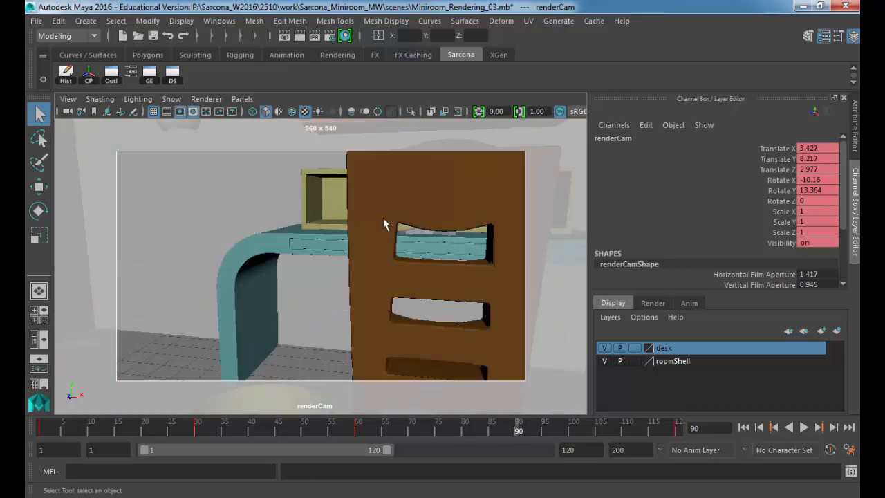
alt+middle_drag(256, 276, 387, 215)
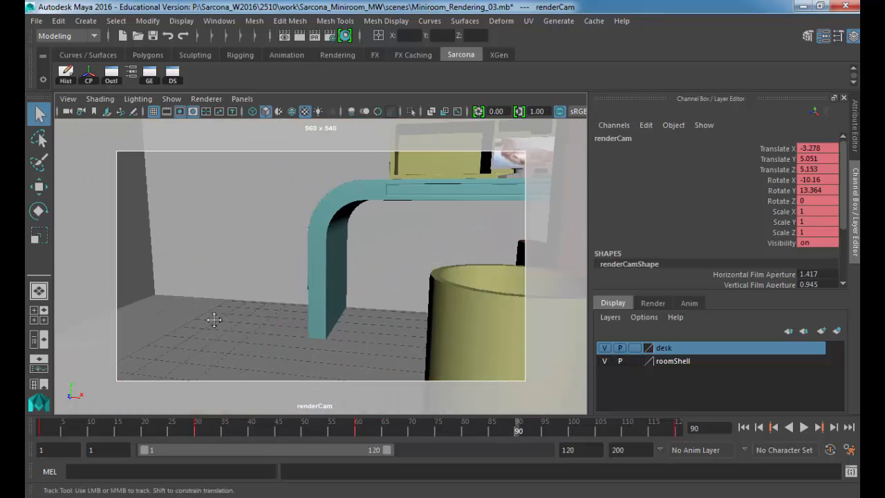
alt+middle_drag(215, 319, 150, 283)
alt+drag(214, 284, 181, 285)
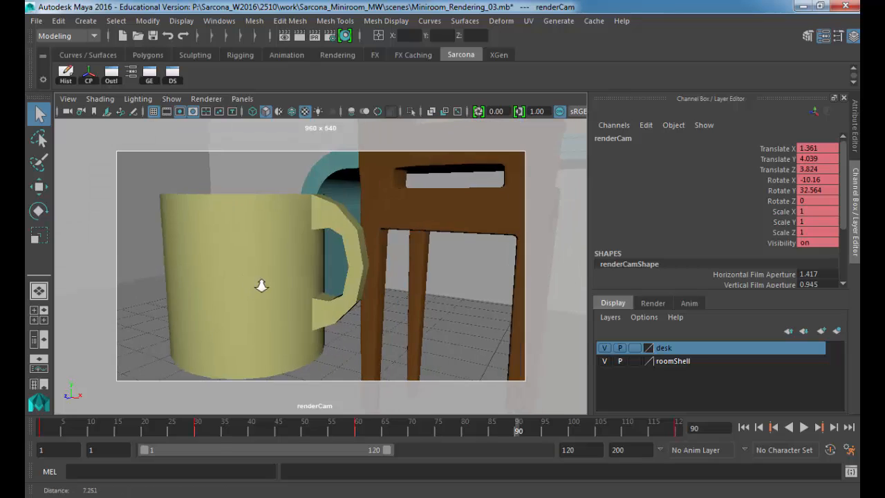
alt+right_drag(261, 285, 283, 284)
key(s)
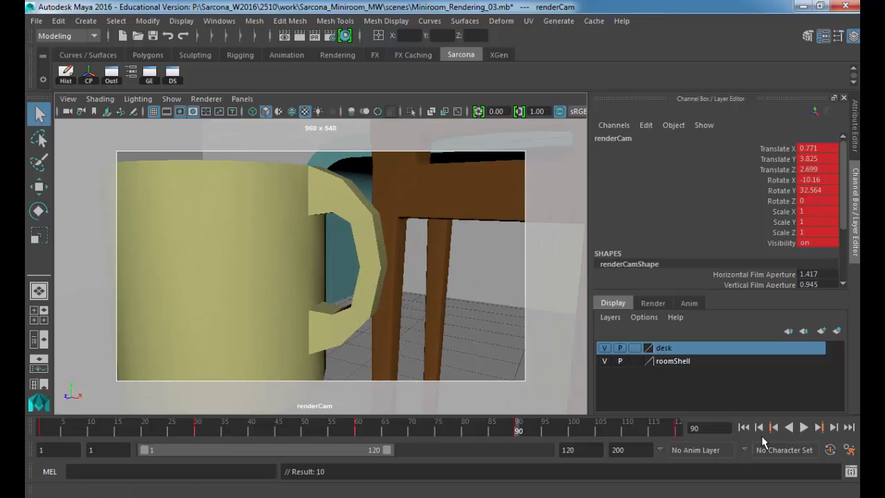
Play the camera animation from the start through the added keys, and stop it partway.
click(743, 428)
key(alt+v)
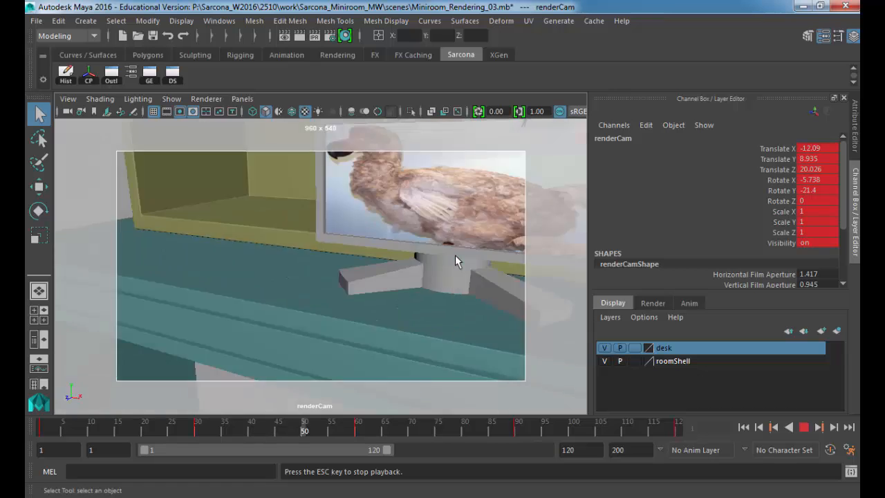
key(Escape)
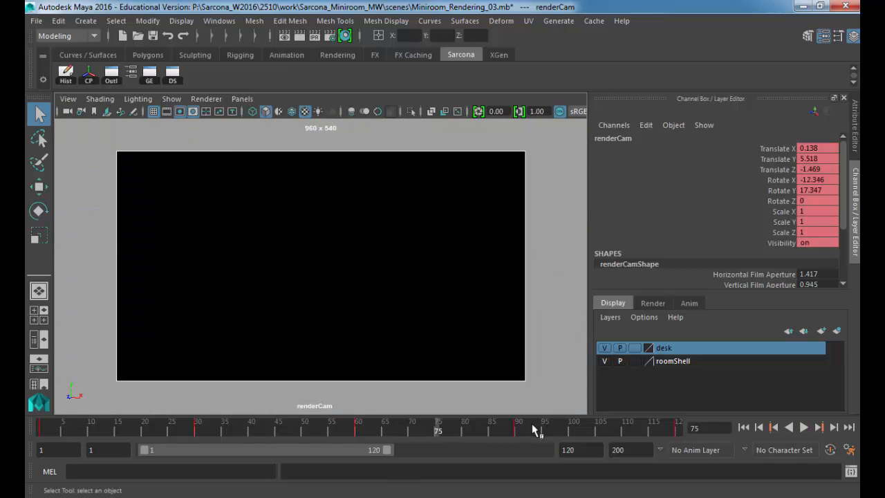
Delete renderCam's intermediate keys at frames 30, 60 and 90, keeping only the first and last keys.
shift+drag(537, 431, 142, 429)
right_click(168, 424)
mouse_move(228, 296)
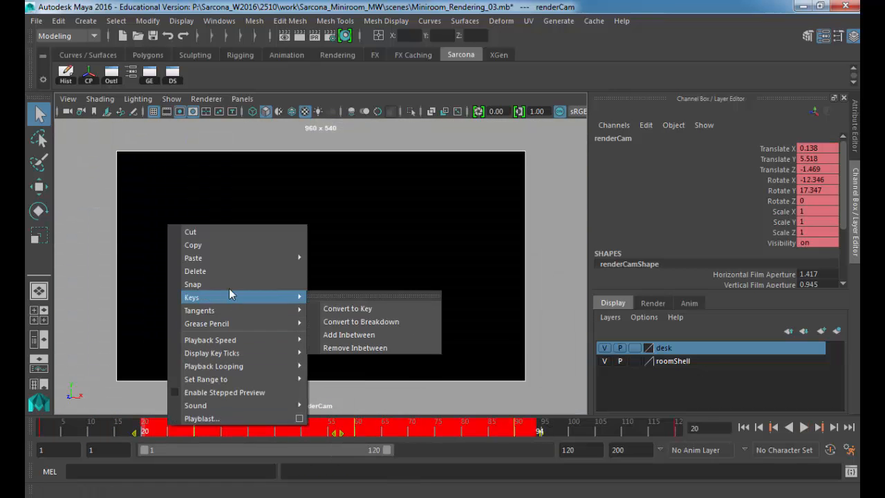
click(230, 272)
Play the two-key camera move through to frame 120 and return to frame 1.
key(alt+v)
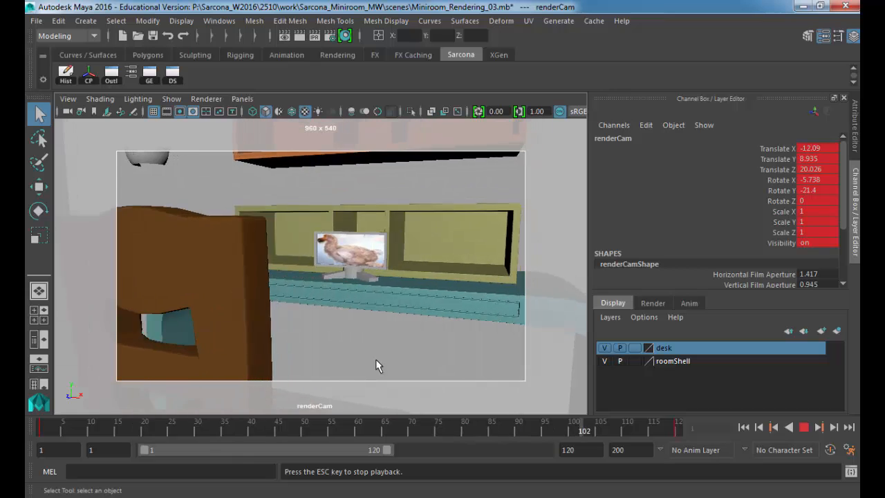
key(Escape)
mouse_move(36, 427)
mouse_down()
mouse_move(682, 425)
mouse_move(25, 441)
mouse_up()
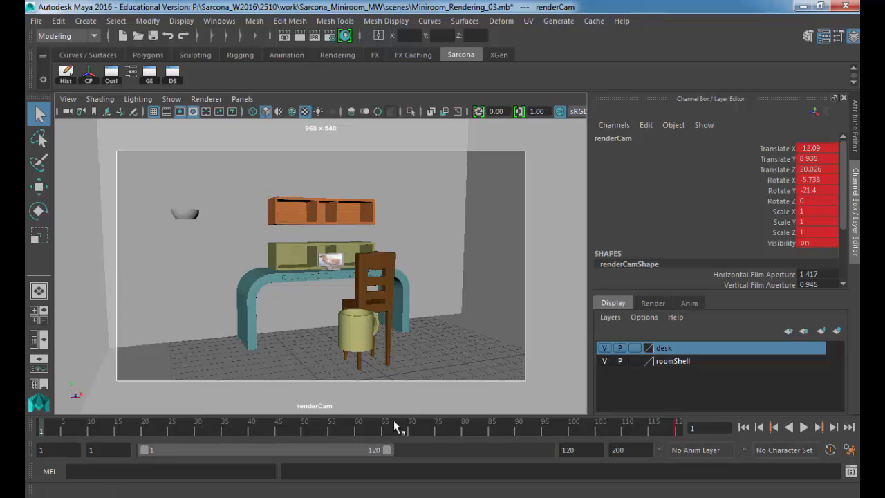
click(804, 427)
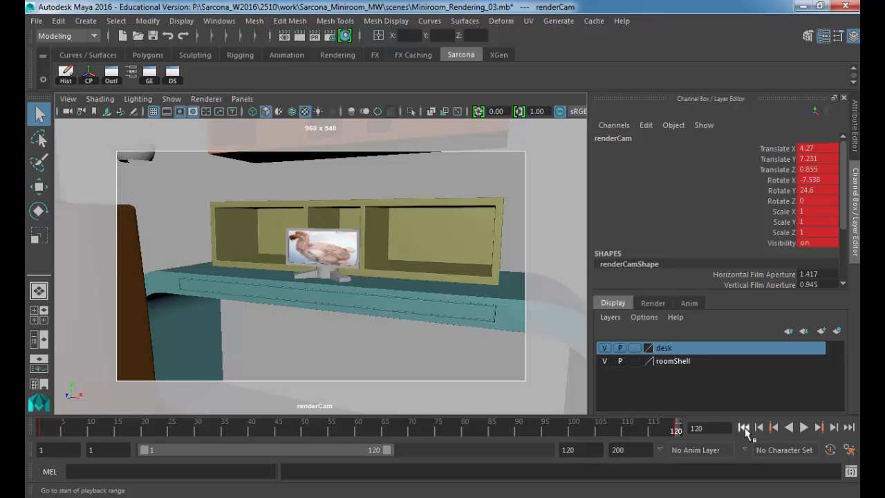
drag(677, 433, 26, 425)
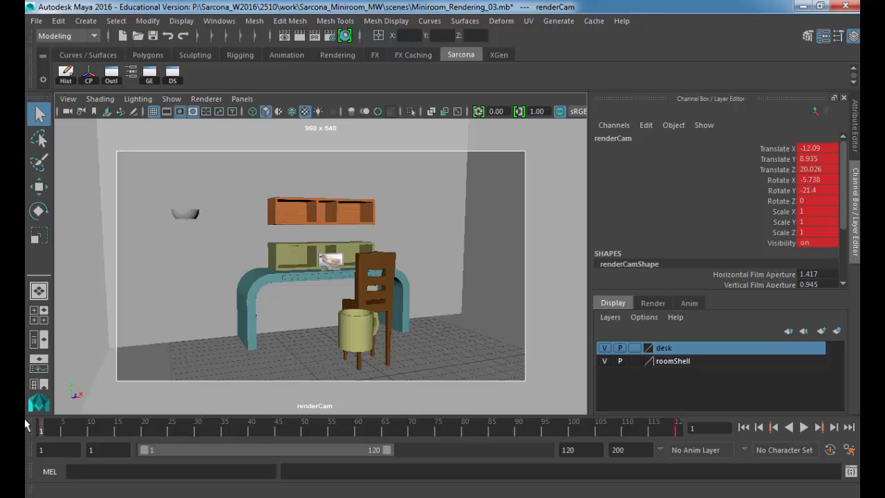
Re-key renderCam at frame 120 with the monitor filling most of the resolution gate, and return to frame 1.
click(676, 428)
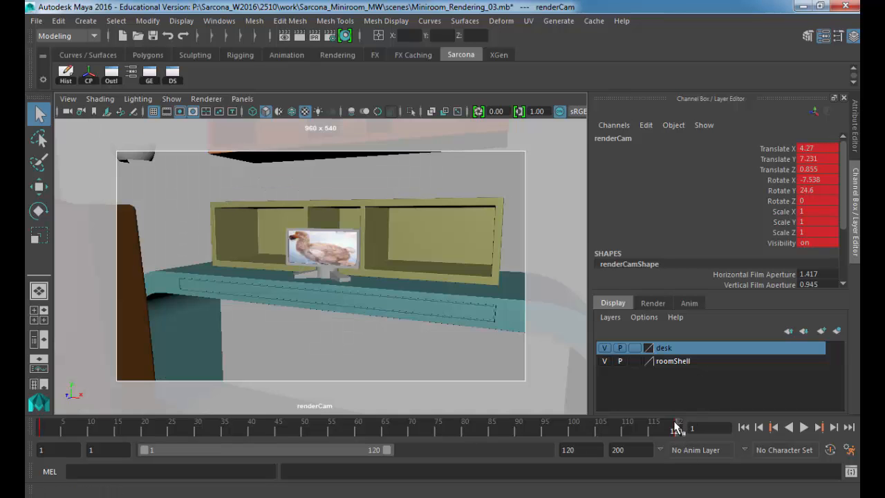
alt+right_drag(339, 292, 325, 241)
alt+right_drag(215, 243, 499, 239)
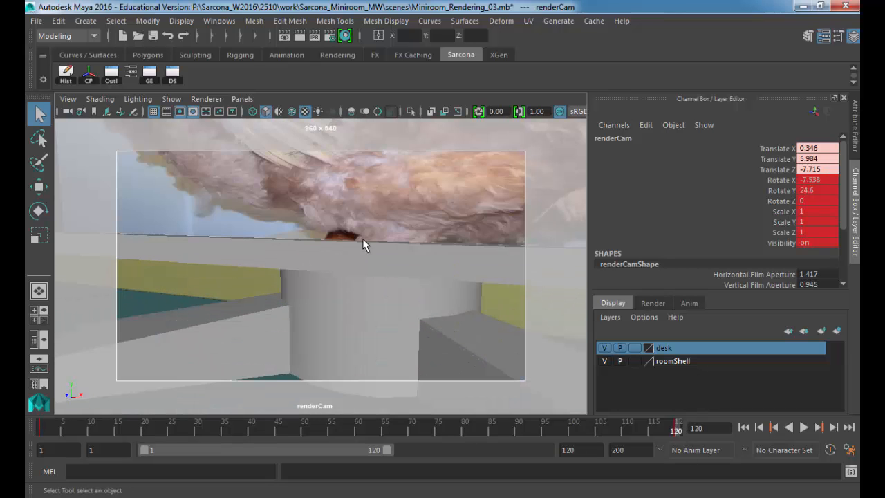
alt+right_drag(376, 233, 287, 225)
alt+middle_drag(323, 200, 268, 298)
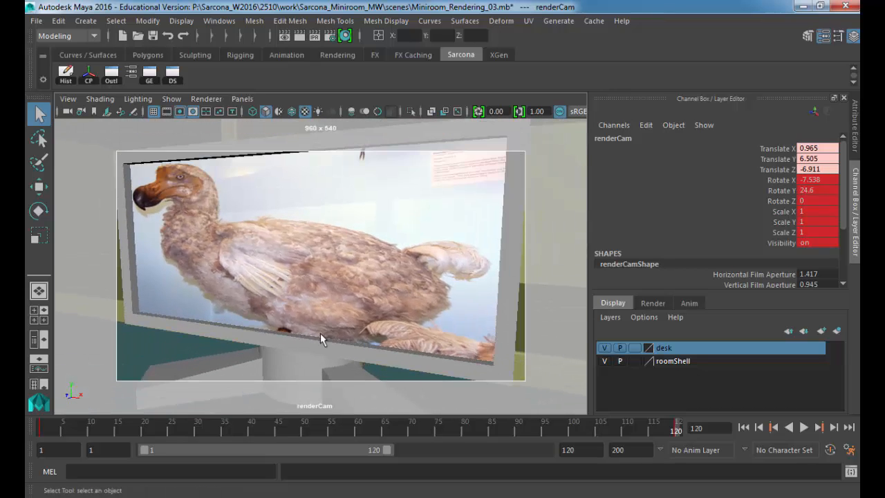
alt+drag(324, 340, 341, 324)
alt+right_drag(359, 316, 277, 311)
alt+middle_drag(310, 298, 330, 251)
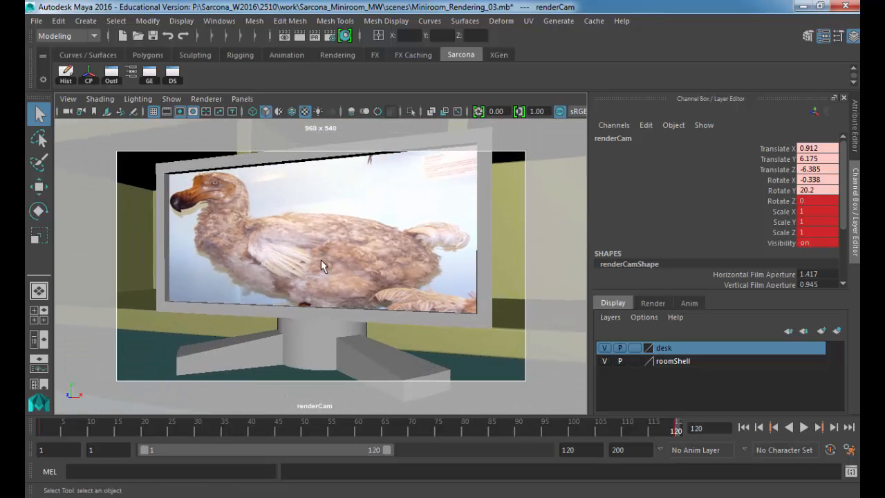
alt+right_drag(320, 267, 300, 278)
key(s)
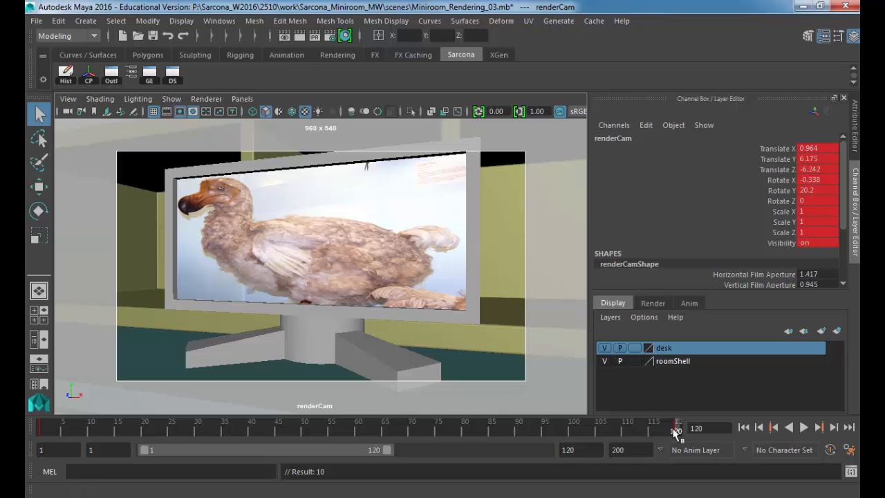
mouse_move(677, 433)
mouse_down()
mouse_move(347, 423)
mouse_move(283, 446)
mouse_move(27, 450)
mouse_up()
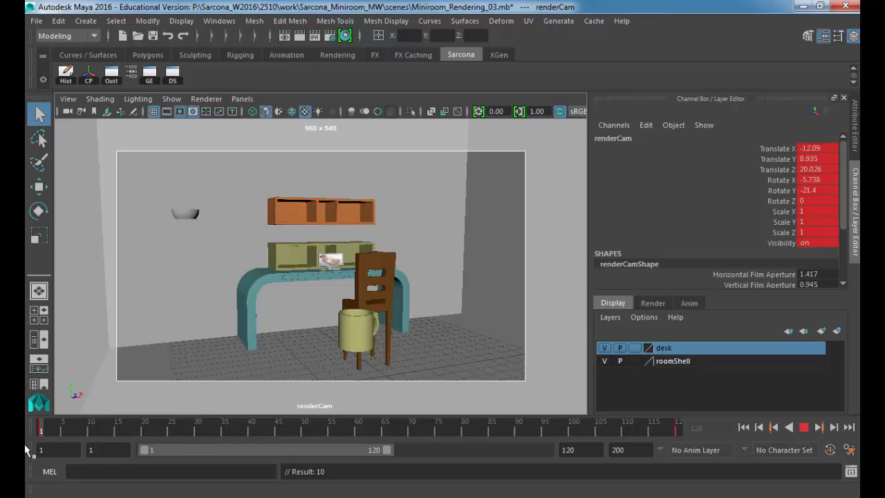
Key renderCam at frame 60 with the view orbited to the other side of the chair, and play the camera move.
drag(26, 451, 24, 450)
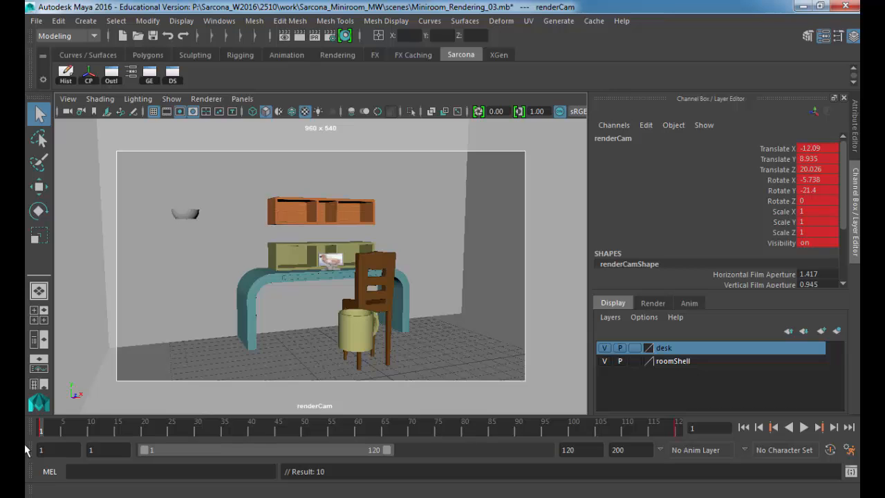
drag(48, 433, 357, 425)
alt+middle_drag(470, 362, 429, 322)
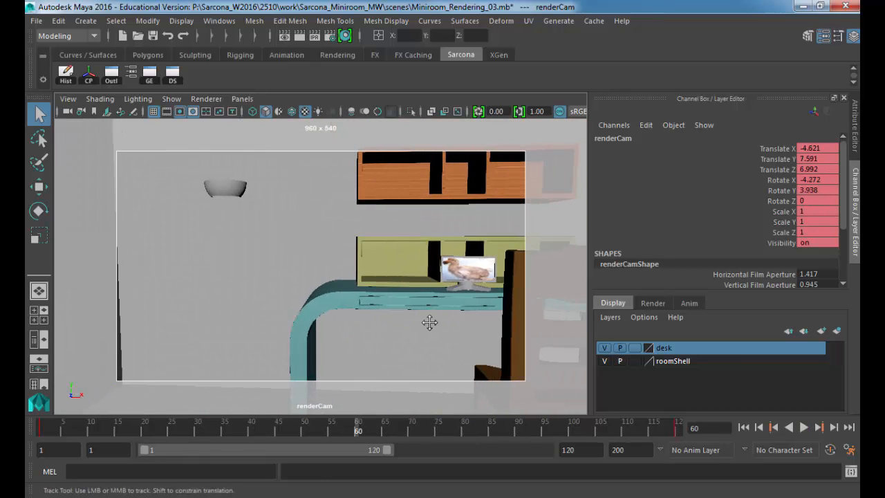
alt+drag(430, 322, 309, 319)
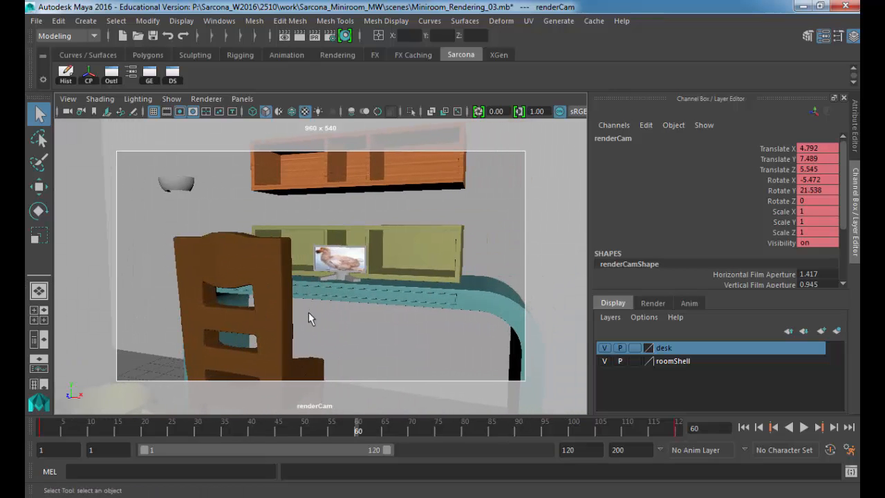
key(s)
key(alt+v)
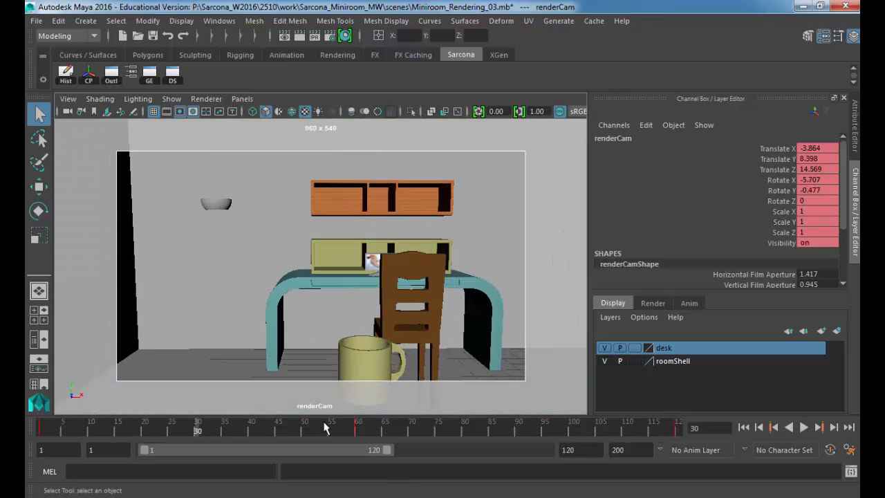
Delete renderCam's key at frame 60 and play the camera move through to frame 120.
shift+drag(326, 427, 425, 427)
right_click(424, 428)
click(421, 270)
key(alt+v)
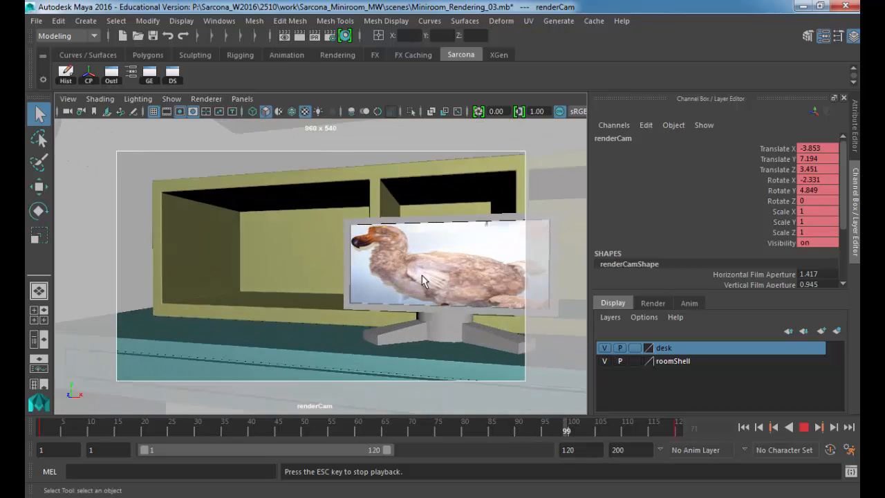
key(Escape)
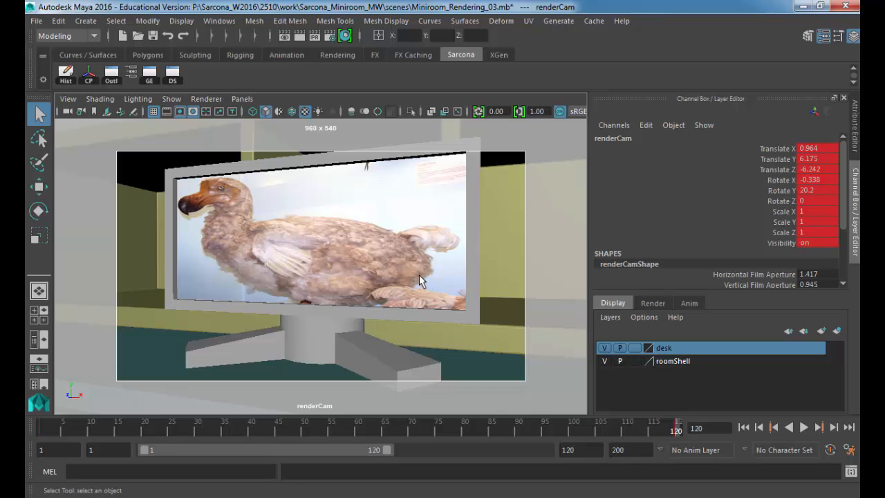
Try tilting the monitor screen about its Z axis at frame 120, undoing each rotation.
click(425, 283)
key(e)
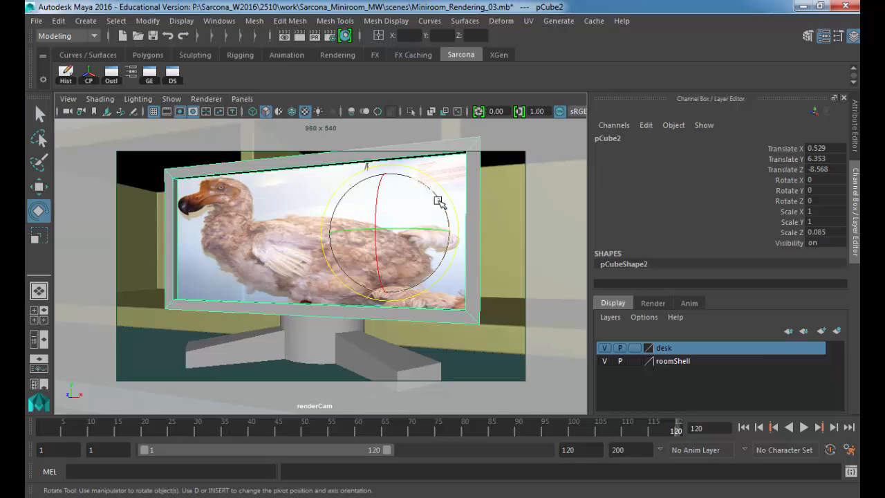
drag(443, 203, 446, 191)
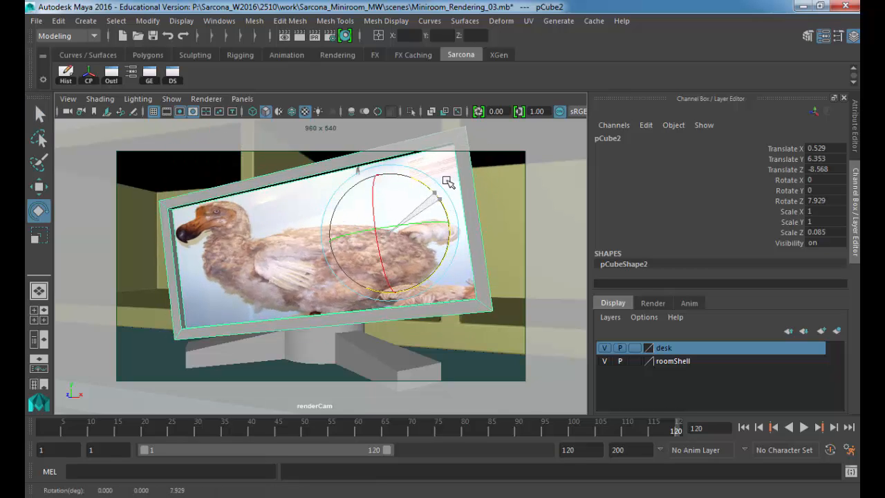
key(ctrl+z)
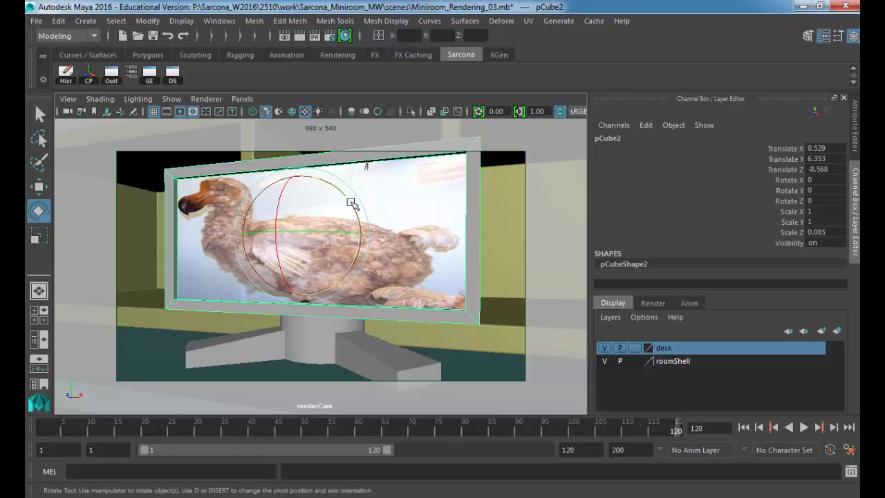
drag(347, 199, 361, 184)
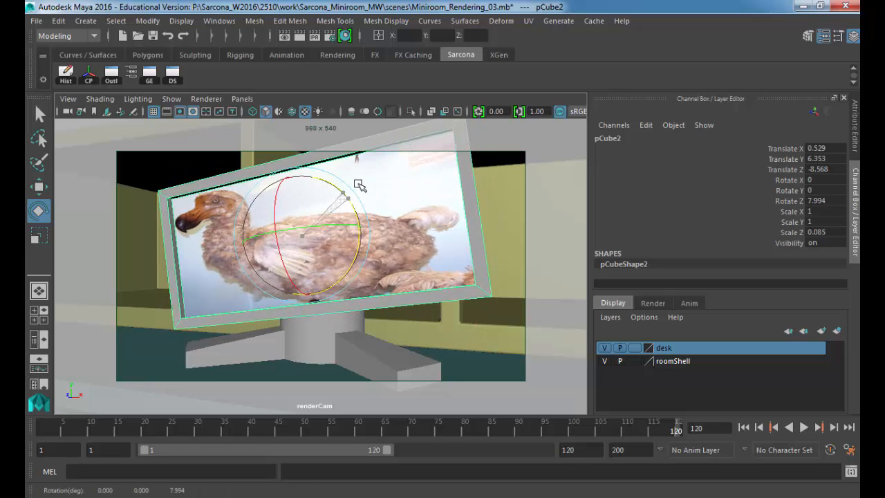
key(ctrl+z)
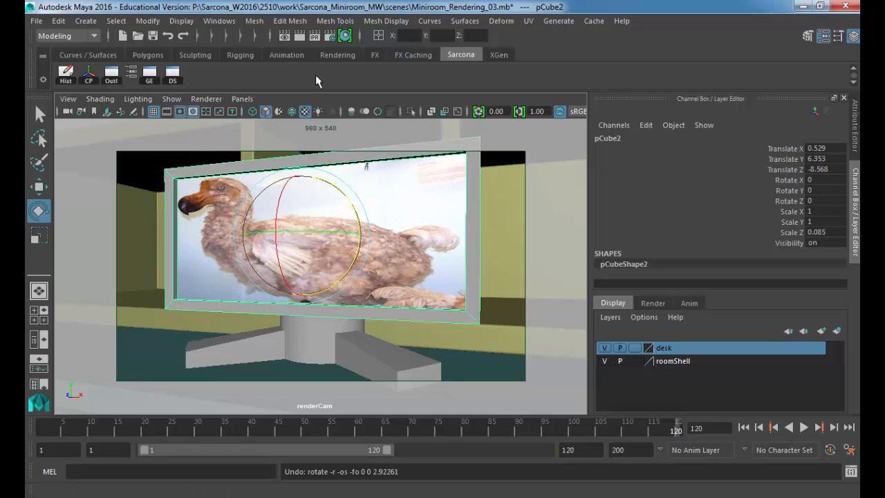
Expand the collapsed status line sections for selection masks, snapping and construction history, keeping the render tools accessible.
click(258, 36)
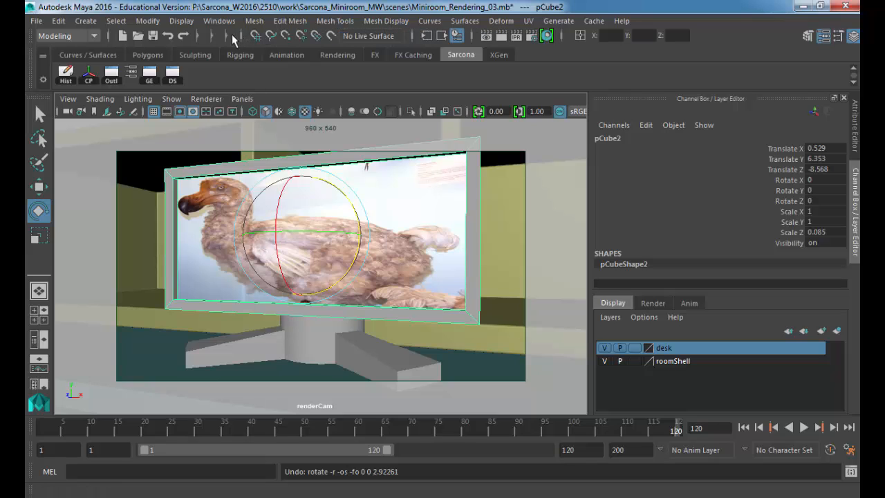
click(226, 36)
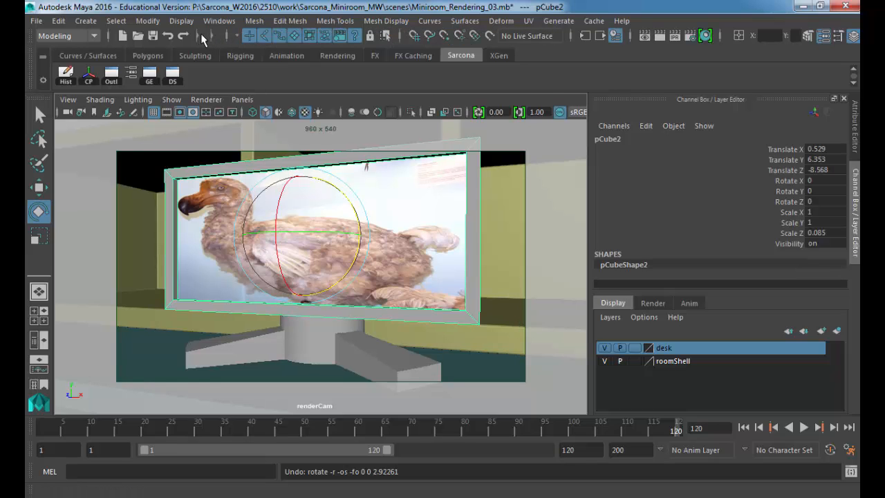
click(212, 37)
click(211, 35)
click(197, 35)
click(198, 36)
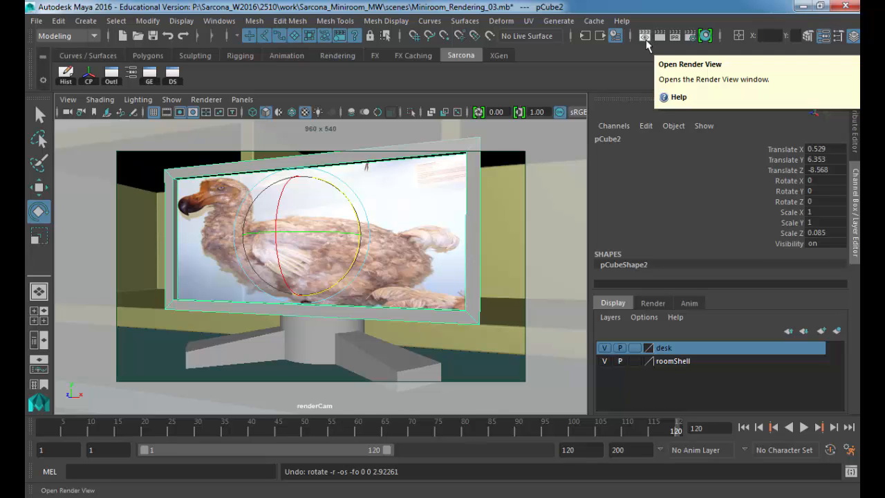
Open the Render Settings and set the file name prefix to the author's last name followed by _Miniroom.
click(691, 38)
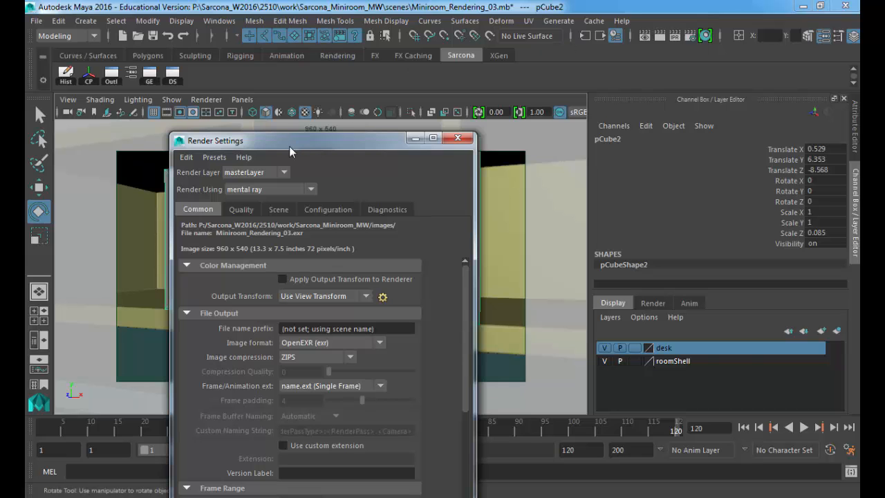
drag(290, 146, 542, 17)
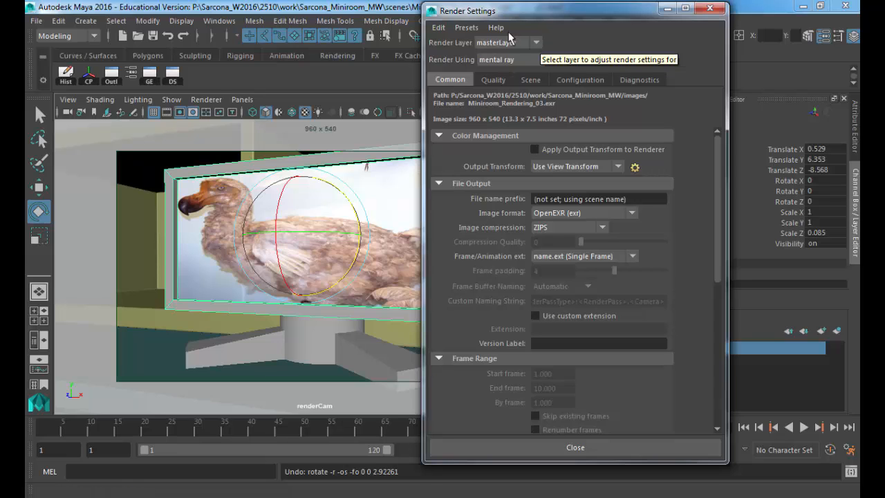
click(639, 202)
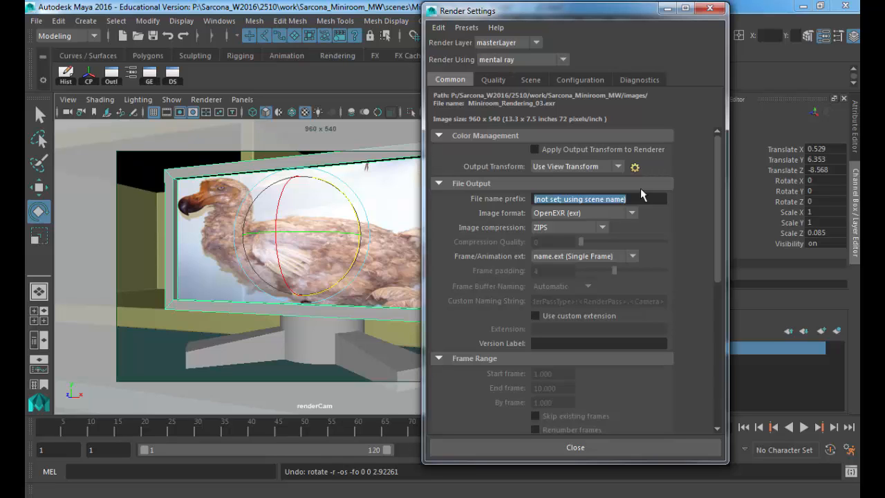
text(Sarcona)
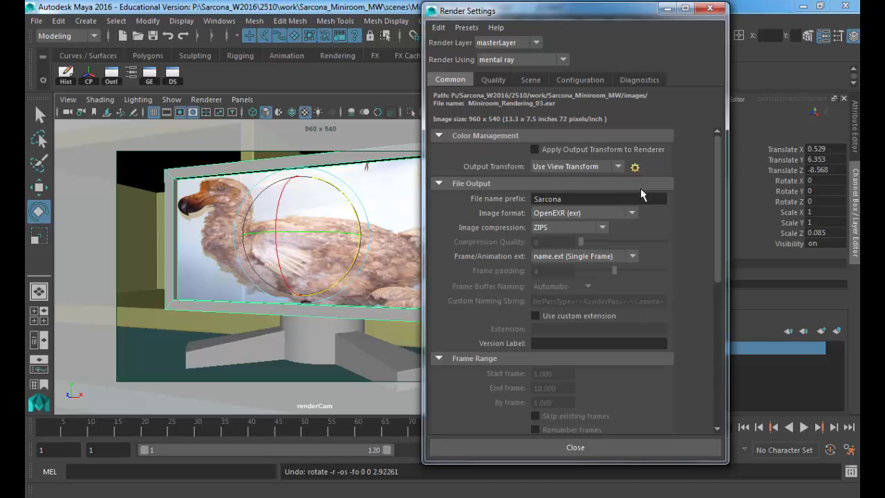
text(_Miniroom)
key(Return)
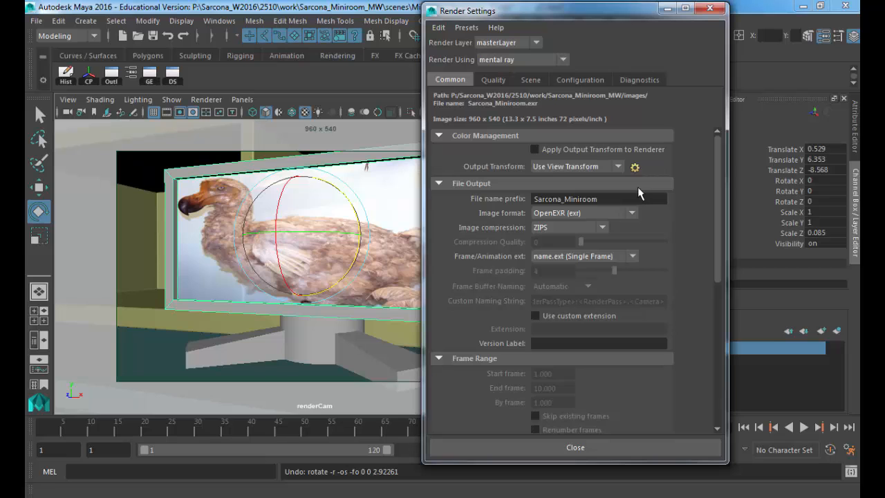
Return to frame 1 and set the render output's Frame/Animation ext to name.#.ext.
click(40, 432)
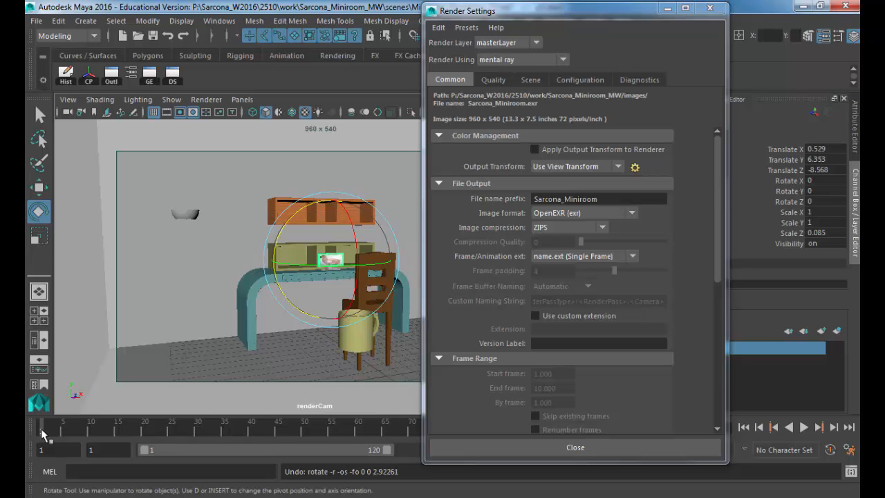
click(599, 256)
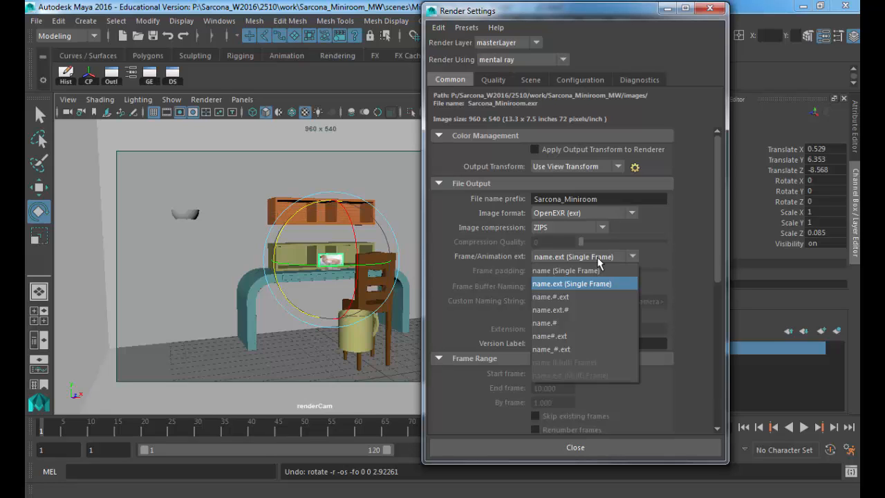
click(566, 297)
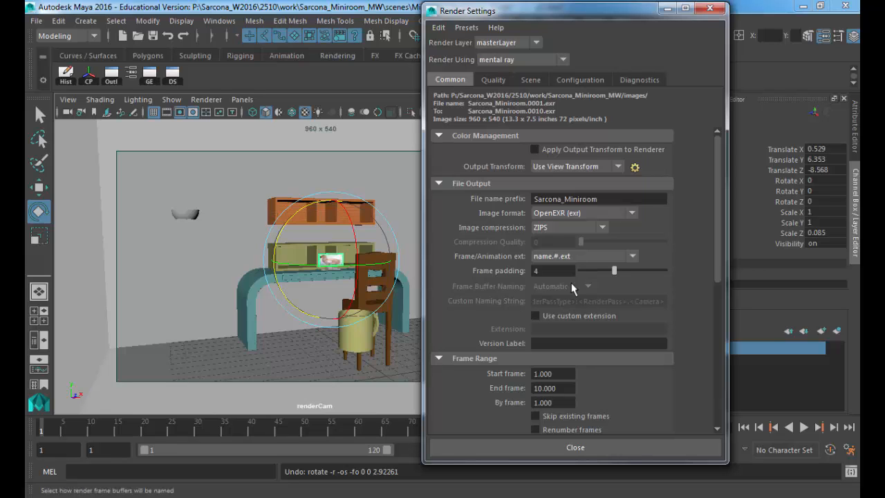
drag(606, 200, 541, 197)
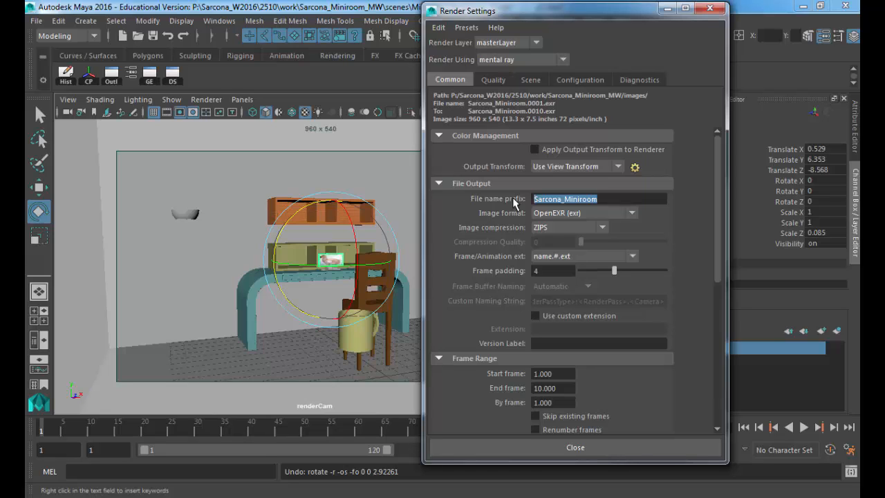
click(573, 257)
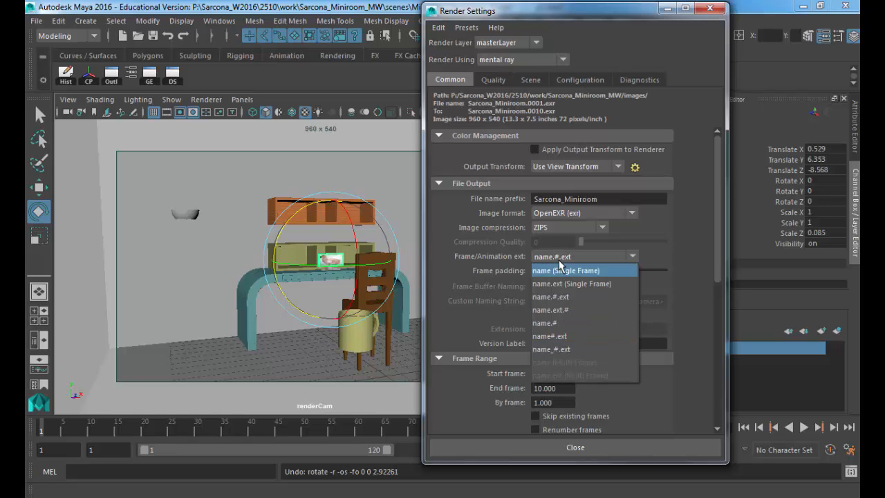
click(562, 297)
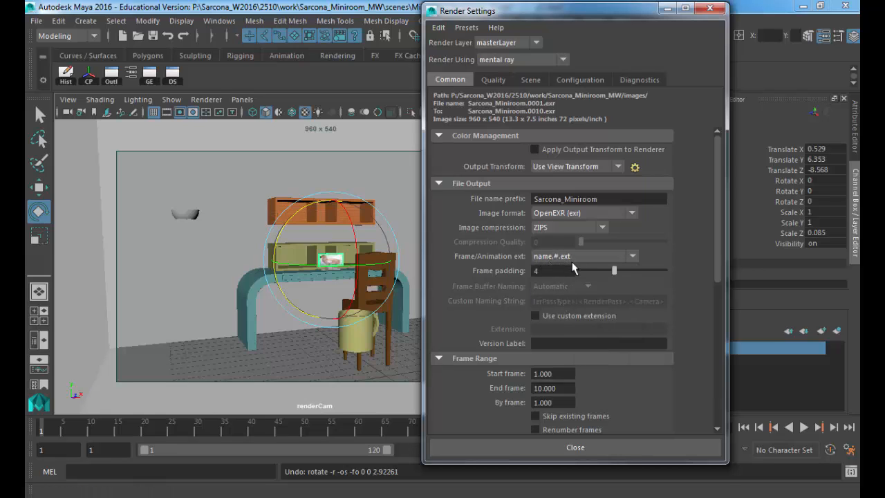
Try different frame padding values for the numbered output images.
double_click(536, 270)
drag(615, 271, 590, 273)
drag(590, 273, 615, 280)
drag(611, 272, 606, 271)
Switch to Windows Explorer and browse the P: drive's 2510/work folder to the Miniroom_TTH project's images folder.
key(super+e)
double_click(393, 111)
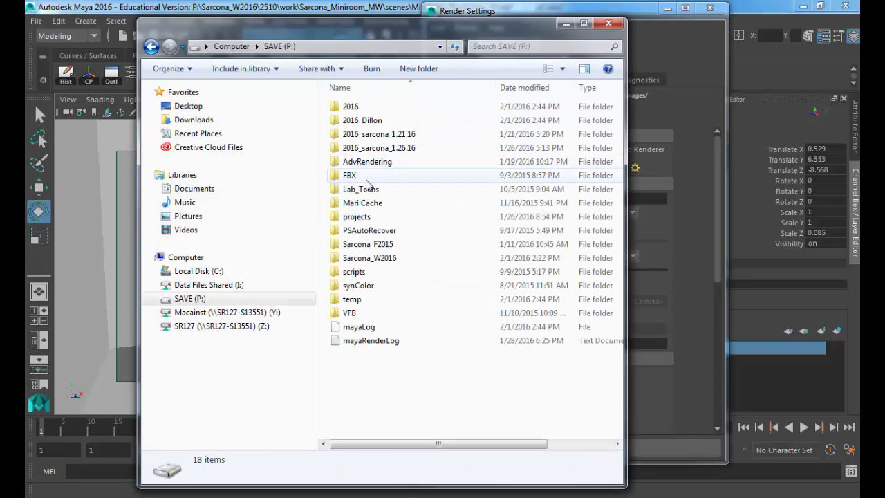
double_click(363, 258)
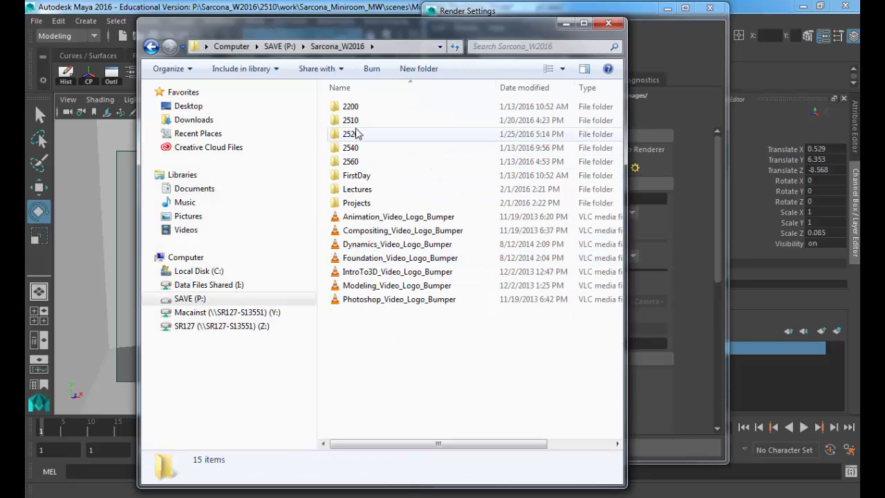
double_click(356, 123)
double_click(354, 134)
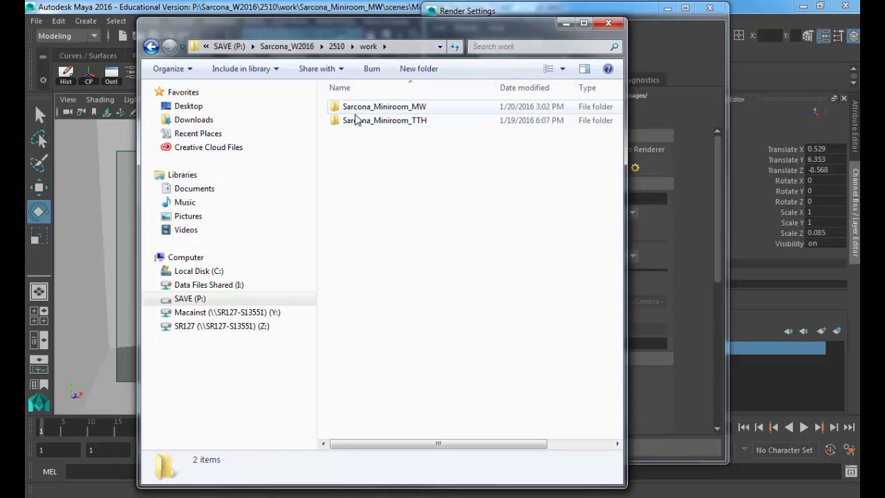
double_click(356, 120)
double_click(356, 175)
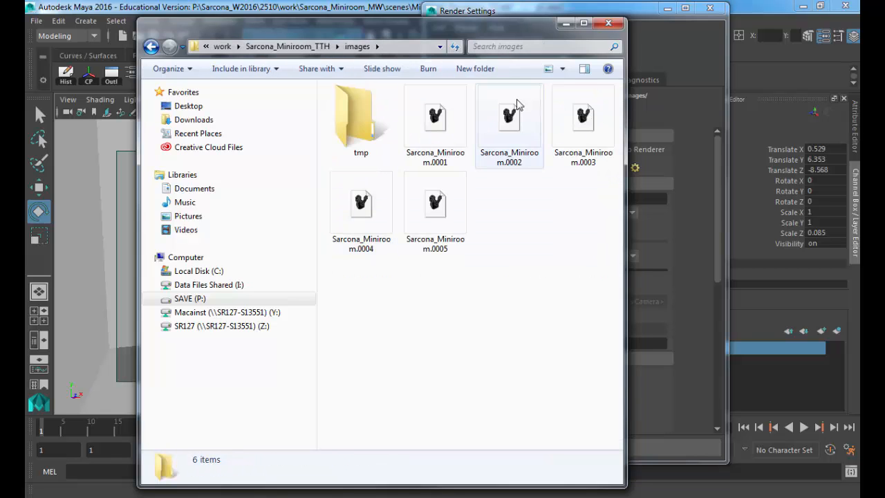
click(564, 67)
click(517, 215)
Return to the root of the SAVE (P:) drive and search it for files with .10 in their names.
key(BackSpace)
key(BackSpace)
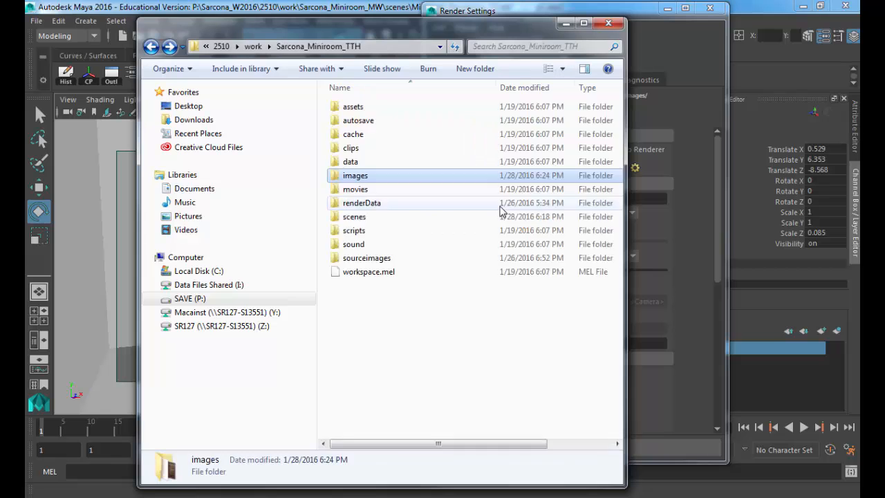
key(BackSpace)
key(BackSpace)
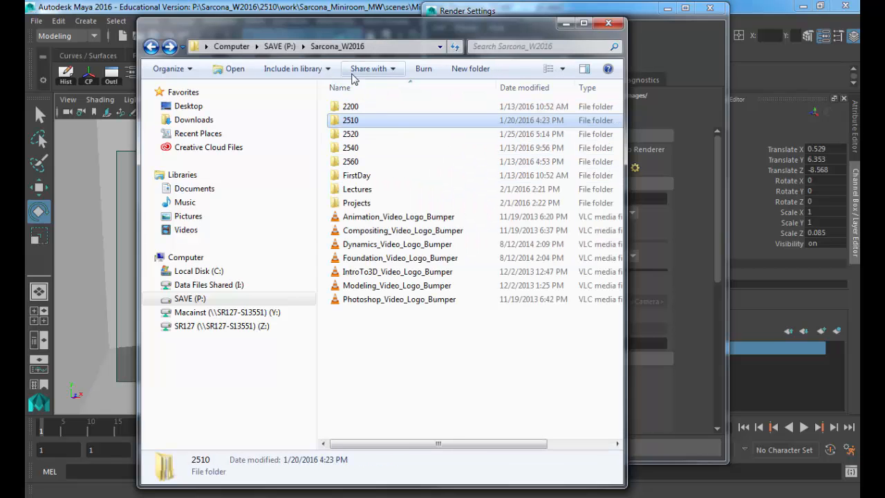
click(279, 46)
click(497, 46)
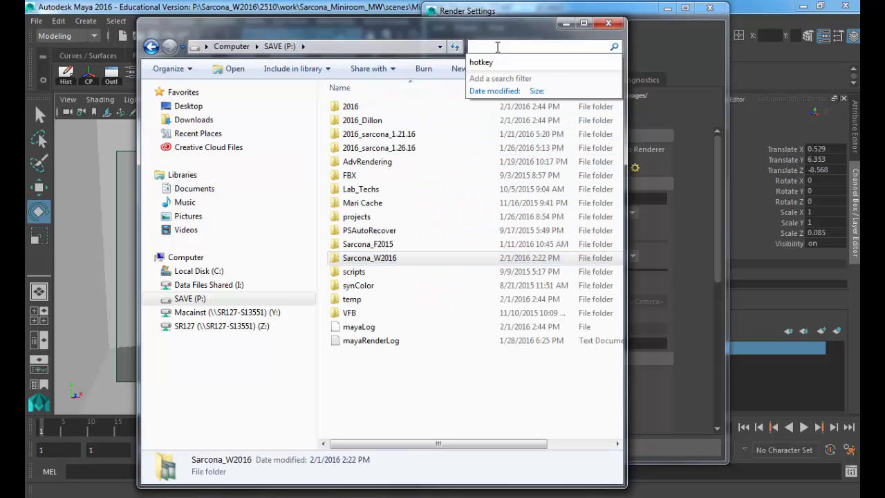
text(.10)
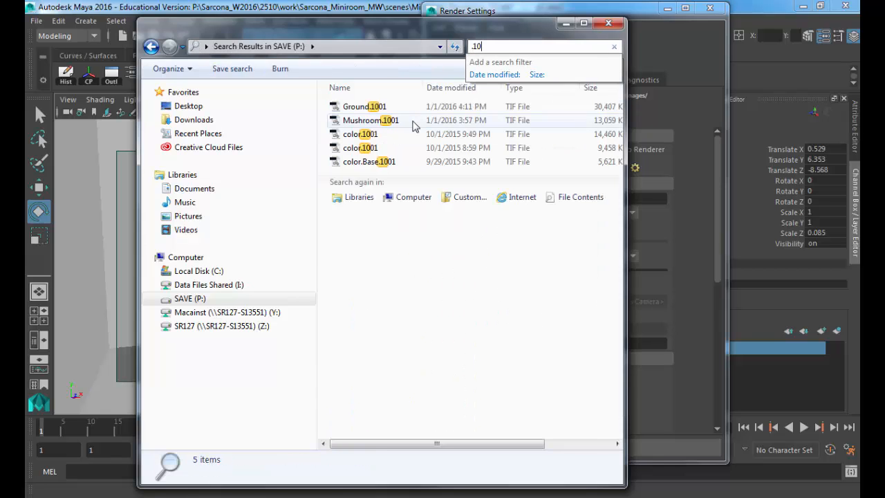
click(363, 109)
right_click(363, 110)
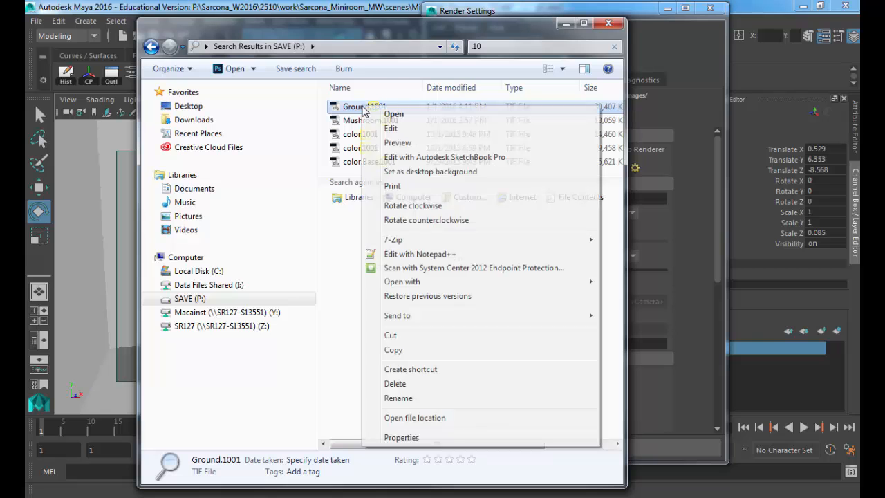
click(338, 232)
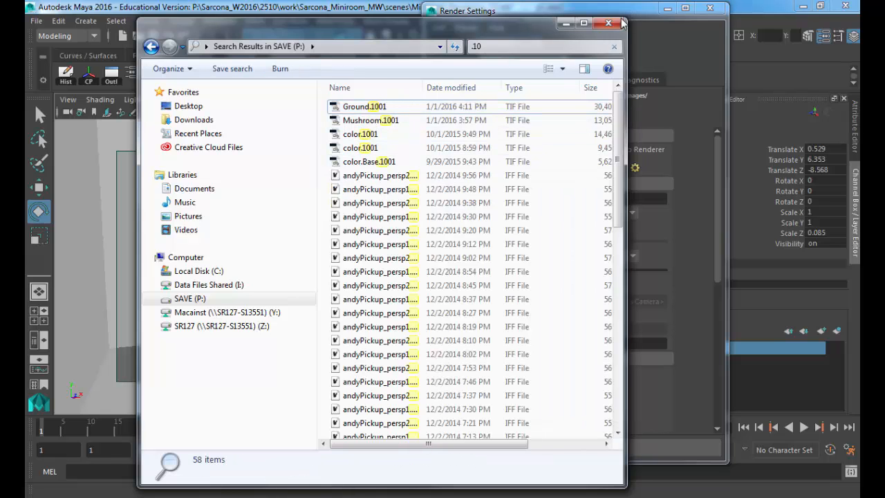
Open the file location of andyPickup_persp2.109 from the search results.
click(384, 177)
right_click(385, 183)
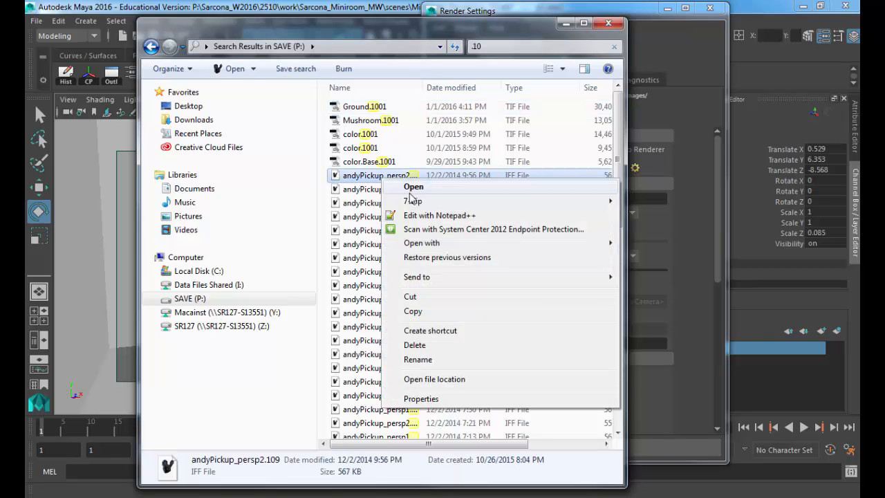
click(447, 377)
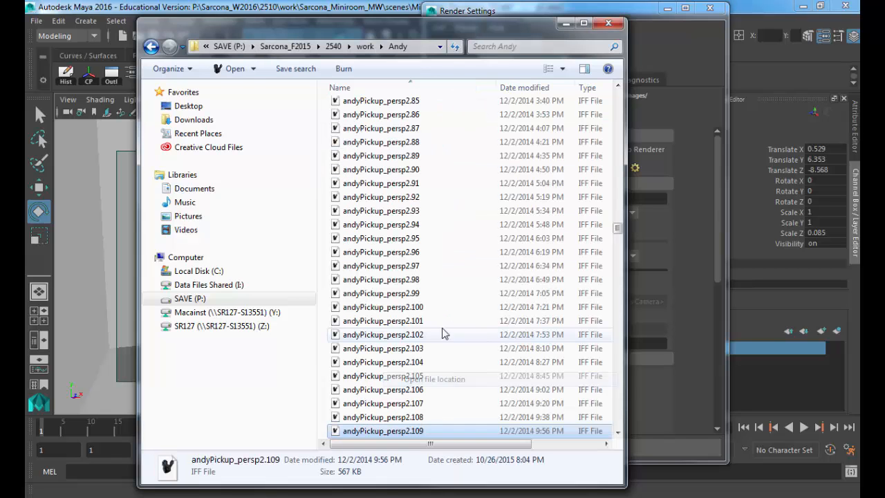
Sort the Andy folder's files by date modified, and return to sorting by name from the start of the list.
click(529, 88)
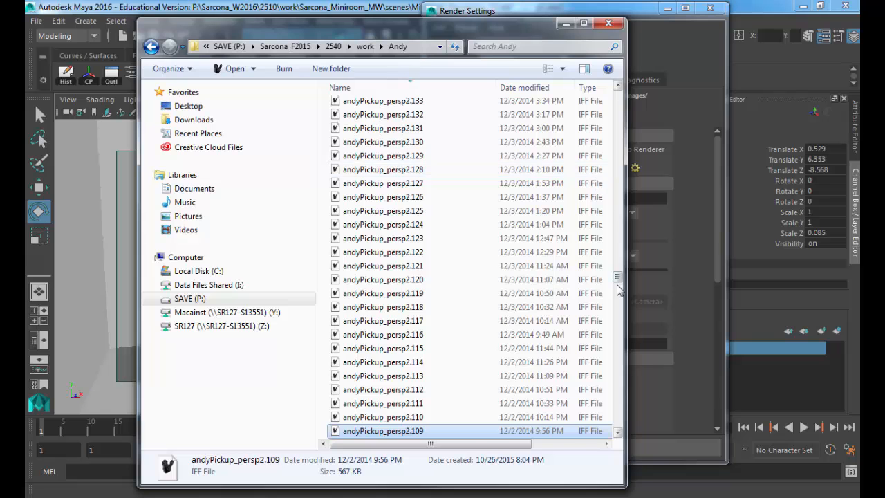
scroll(484, 281, up, 15)
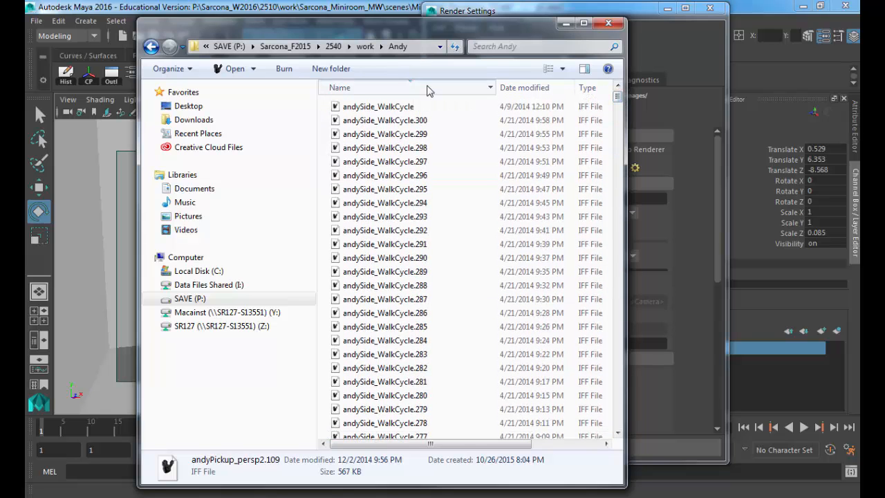
click(427, 88)
scroll(475, 191, up, 20)
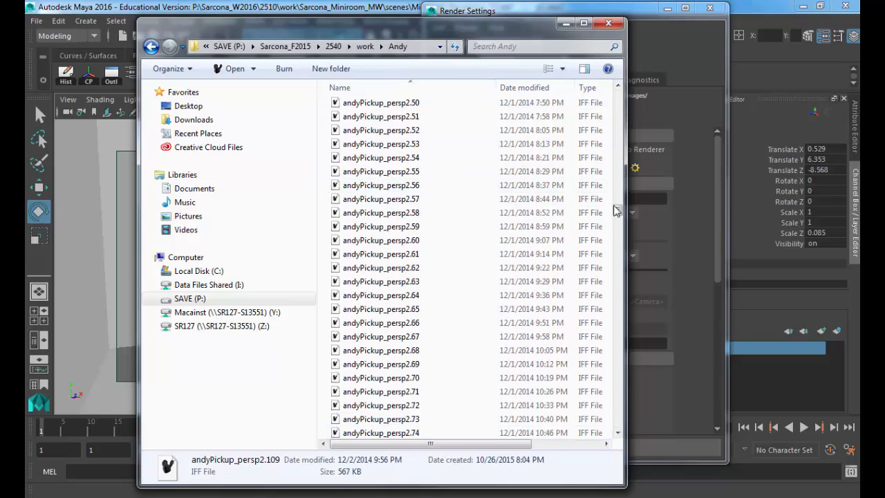
drag(617, 210, 621, 89)
Go through the numbered andyPickup_persp1 files one by one from 1 to 11 to examine the image sequence's naming.
click(410, 111)
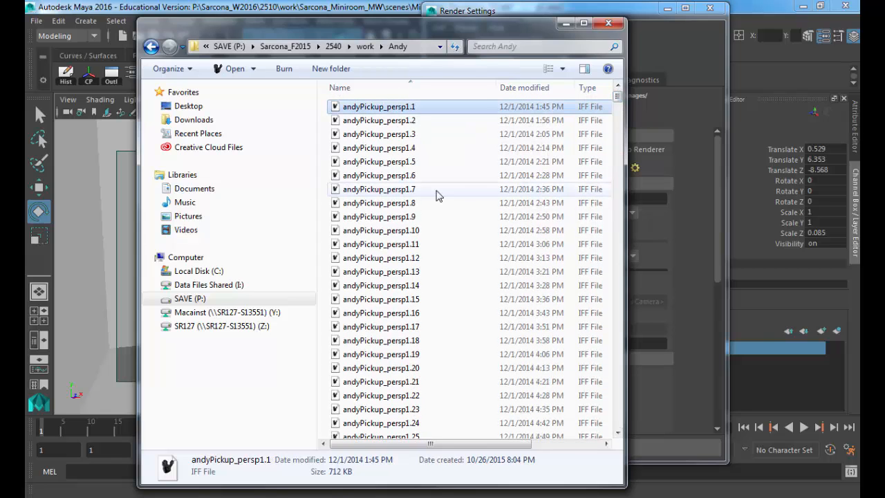
key(Down)
key(Down)
key(Down)
key(Down)
key(Down)
key(Down)
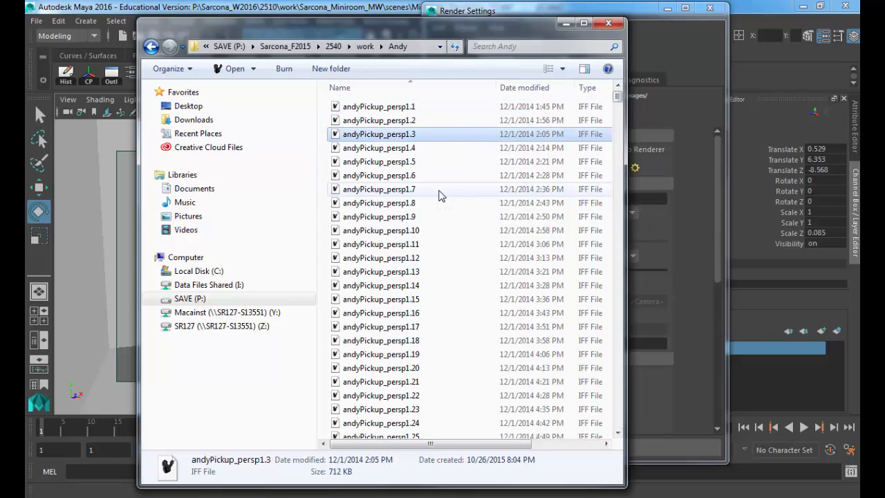
key(Down)
key(Down)
key(Down)
key(Down)
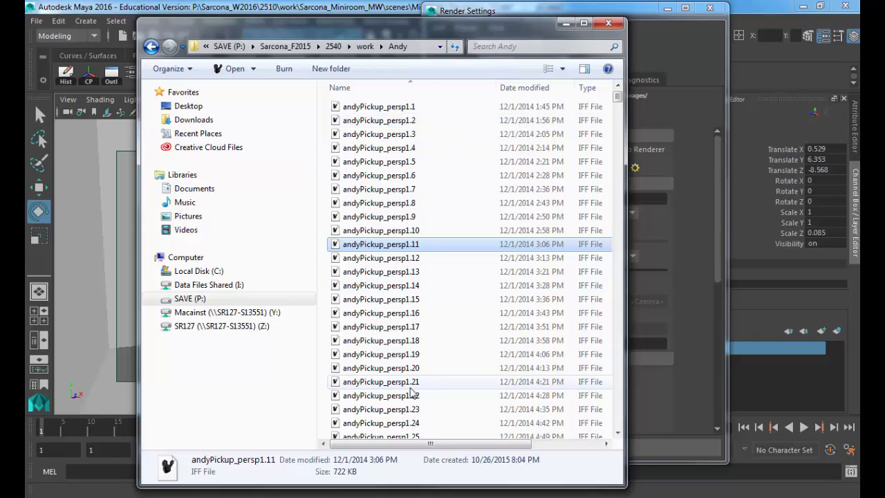
Return to Maya's Render Settings and set the frame padding to 4.
click(630, 117)
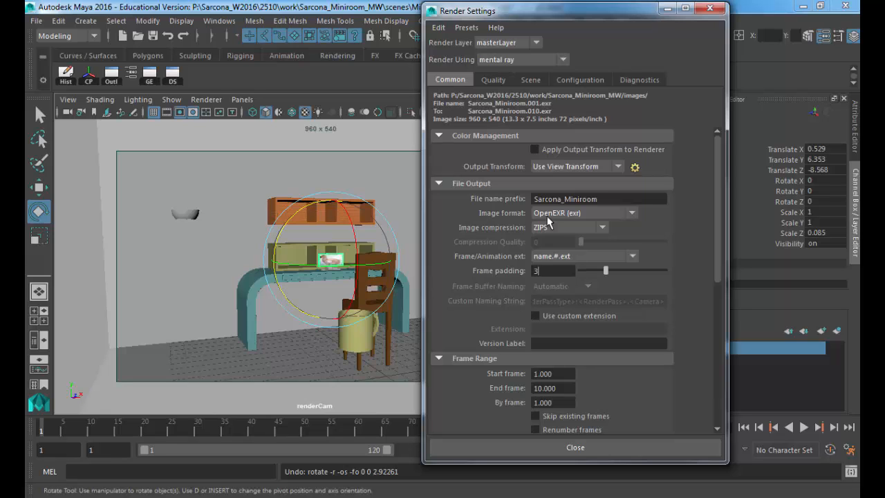
click(546, 270)
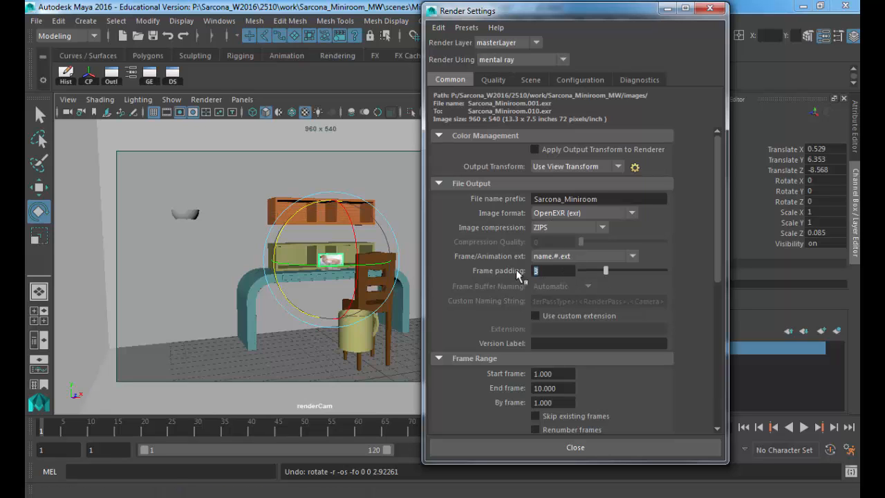
text(4)
key(Return)
Set the render's End frame to 120 and check the Start frame and By frame values.
scroll(716, 255, down, 2)
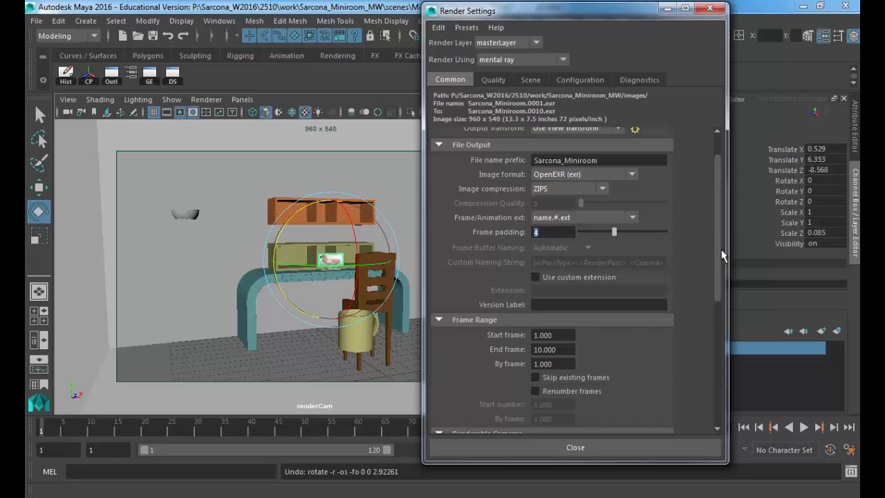
scroll(719, 246, down, 1)
scroll(721, 249, down, 1)
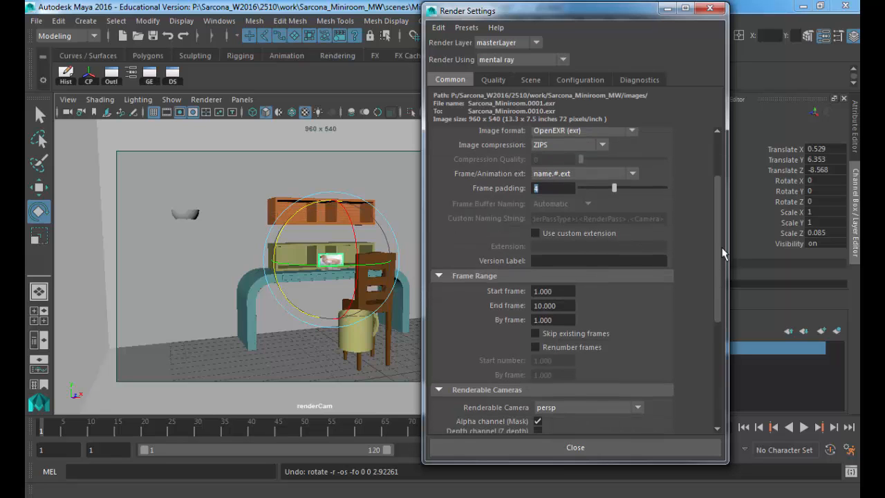
scroll(723, 253, down, 2)
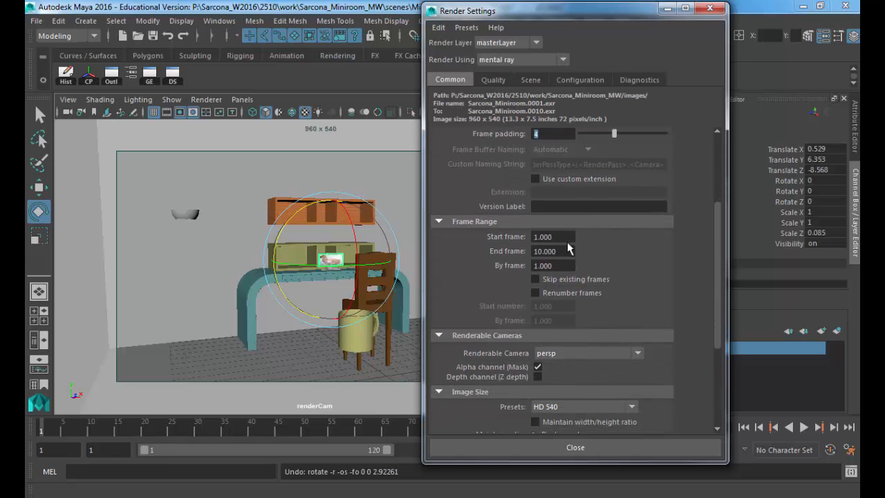
drag(559, 237, 489, 237)
drag(563, 251, 497, 253)
text(120)
key(Return)
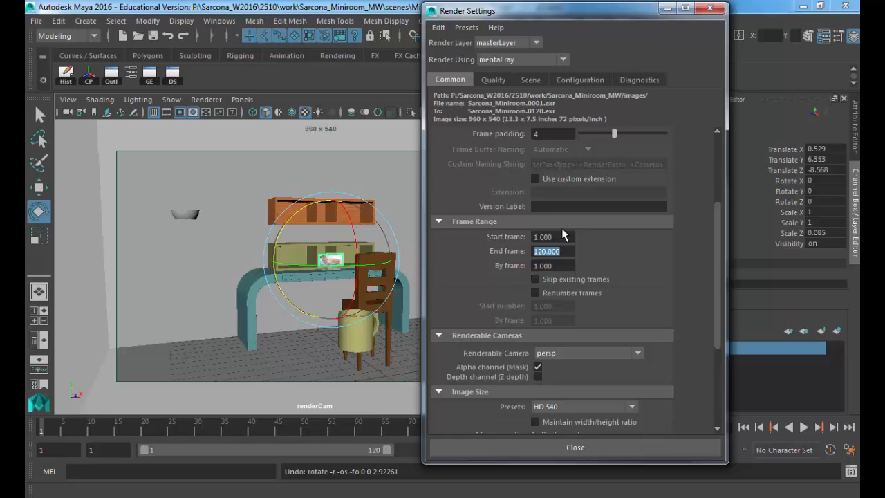
click(553, 237)
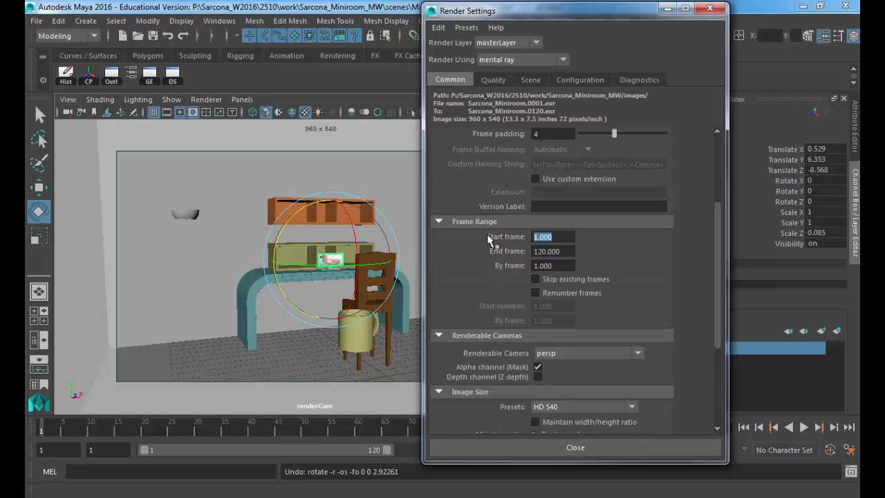
click(553, 266)
drag(563, 257, 531, 262)
Set the Renderable Camera to renderCam.
scroll(563, 270, down, 3)
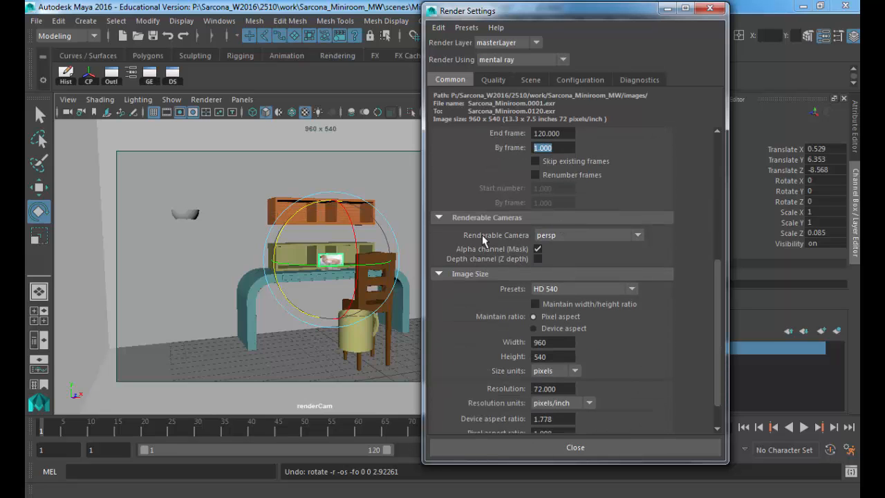
click(557, 235)
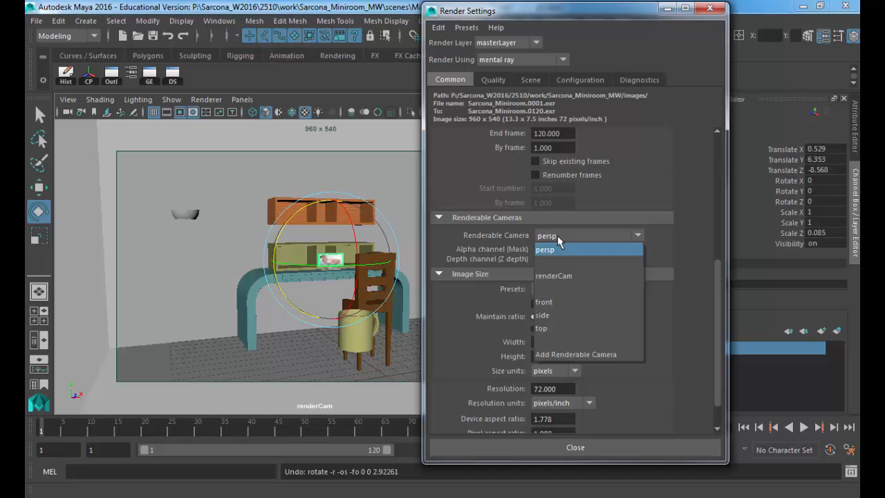
click(562, 276)
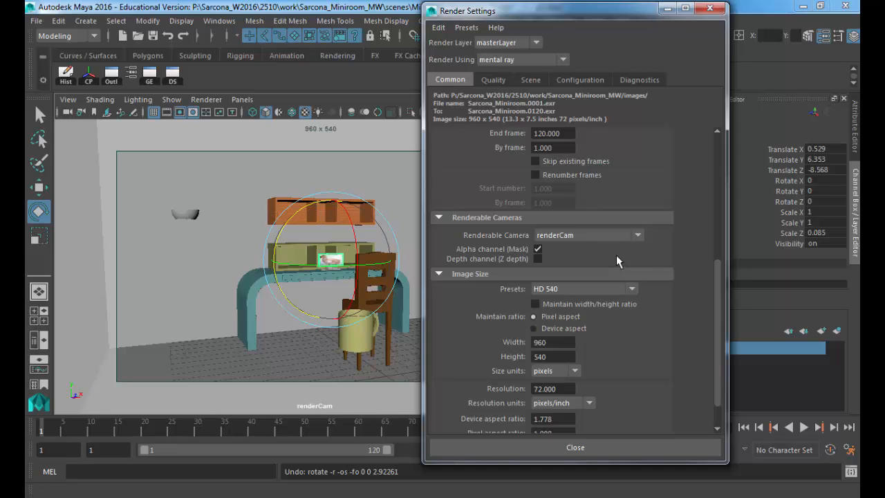
Add front as a second renderable camera and remove it again.
click(603, 236)
click(592, 356)
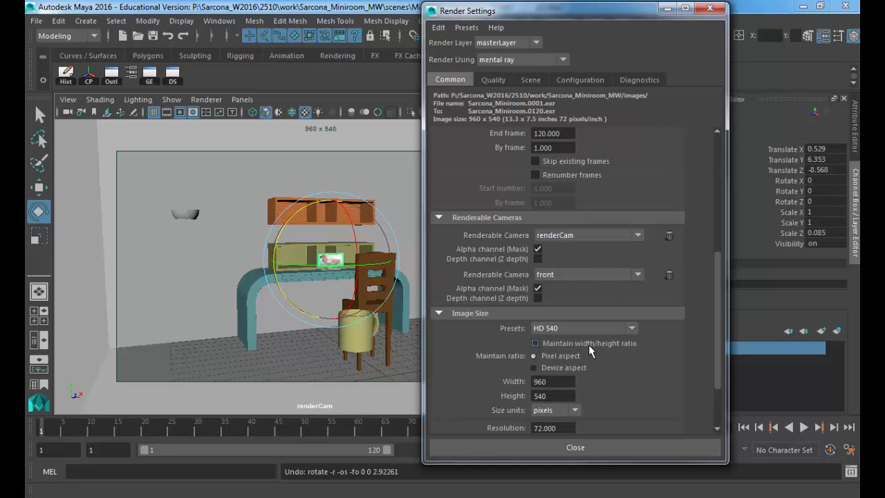
click(669, 276)
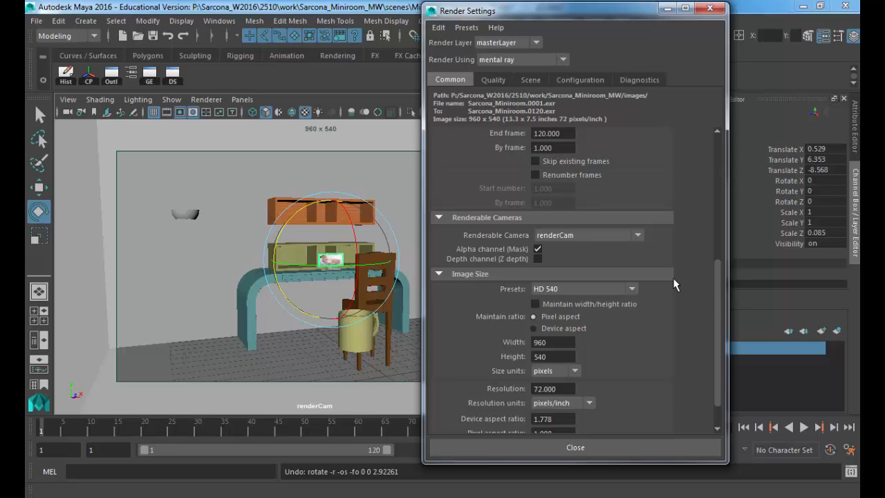
Review the common render settings: image width and height, file name prefix, frame range and renderable camera.
scroll(682, 208, down, 1)
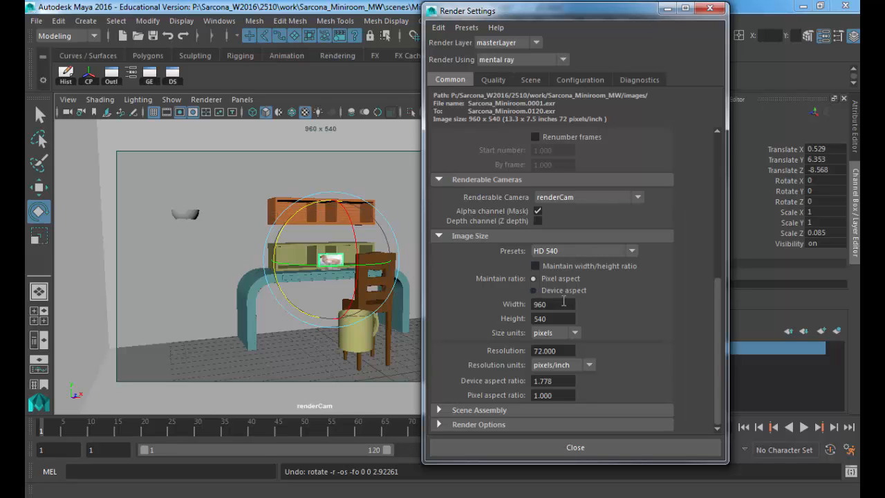
drag(548, 304, 487, 306)
drag(548, 318, 496, 322)
scroll(608, 256, up, 10)
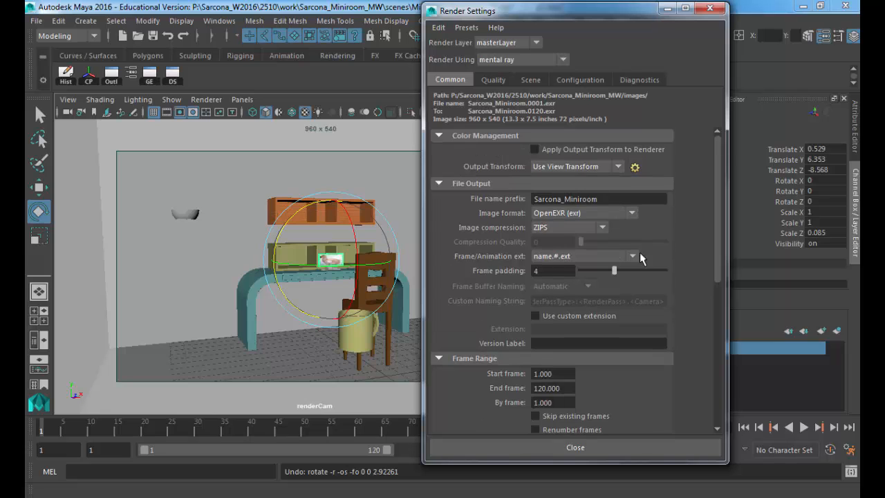
drag(607, 199, 464, 206)
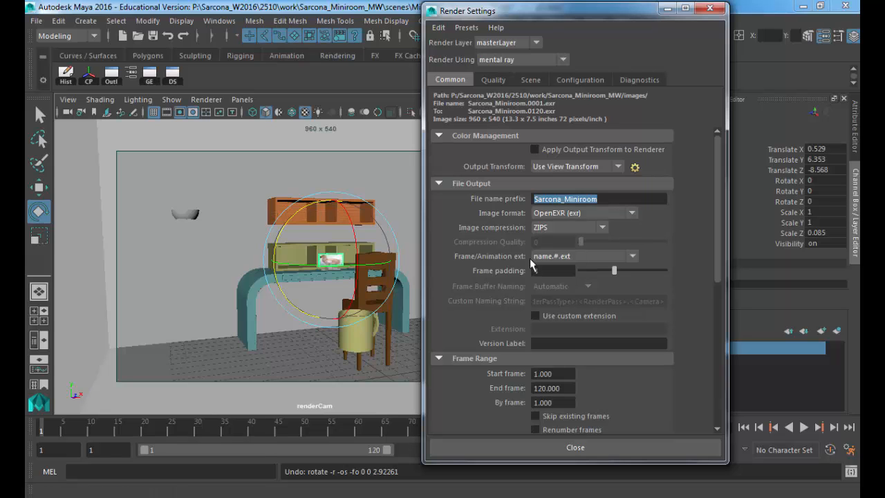
scroll(627, 254, down, 3)
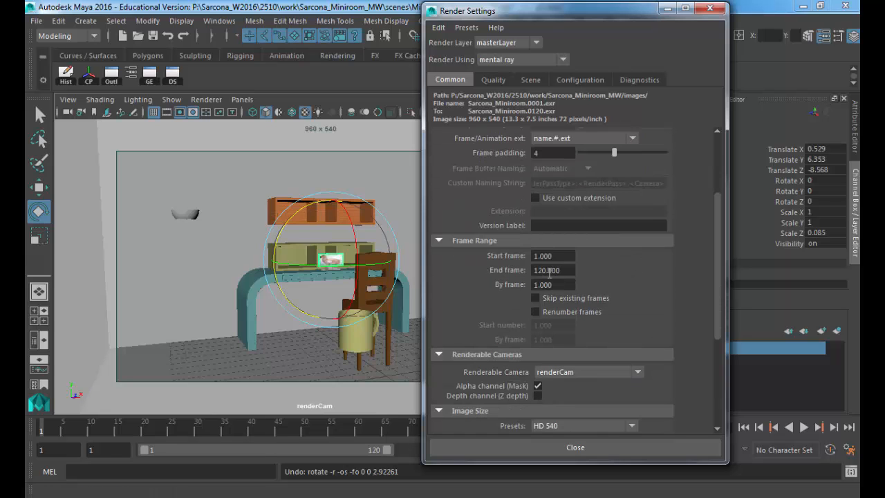
scroll(546, 325, down, 2)
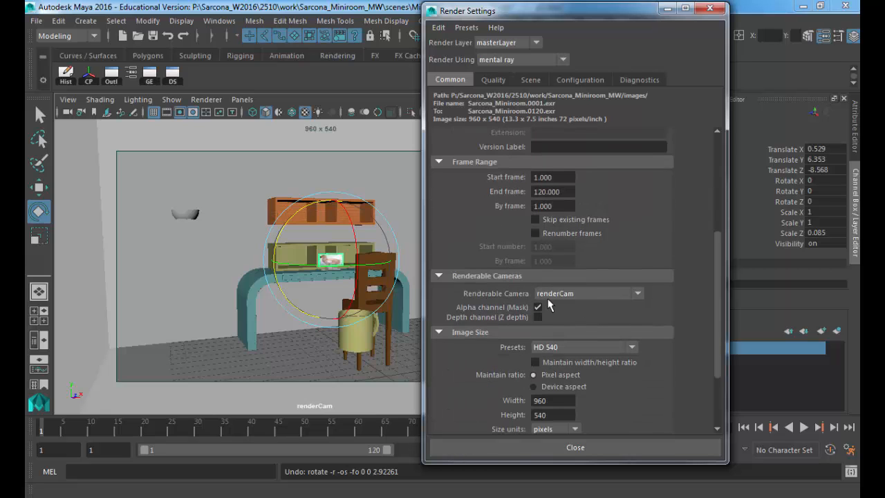
click(507, 82)
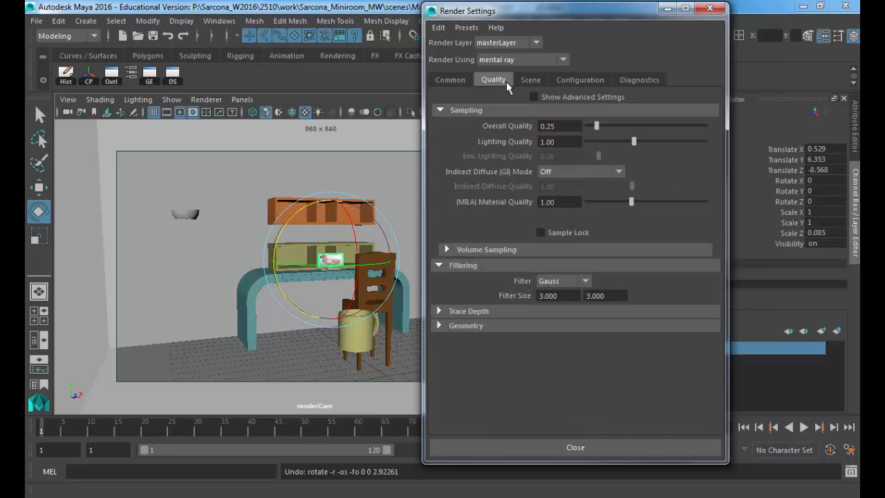
click(450, 81)
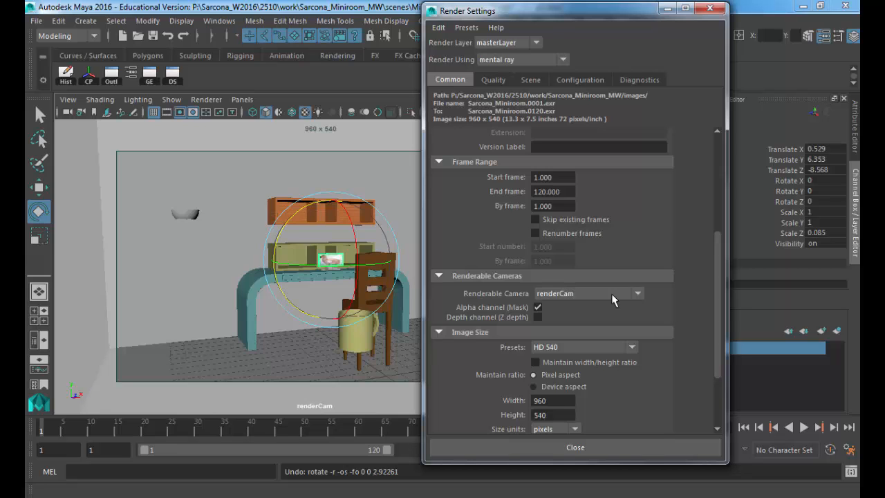
scroll(628, 281, down, 3)
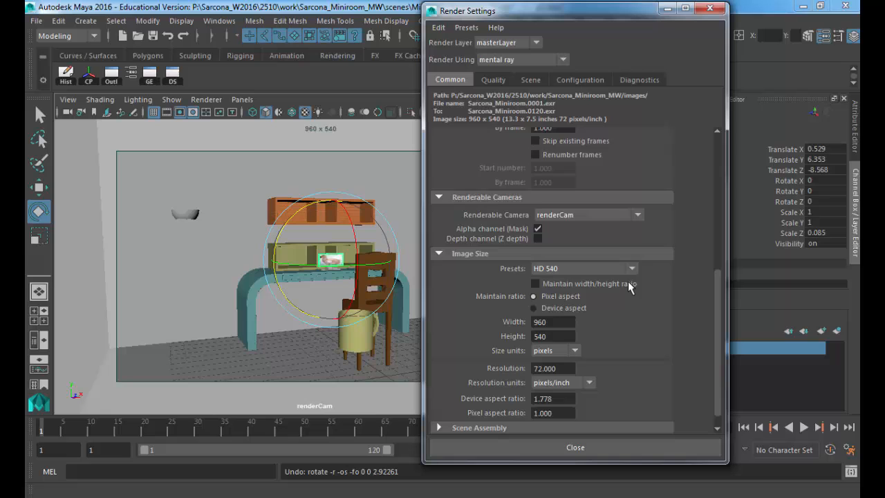
Set the mental ray sampling's Overall Quality to 2.
click(491, 80)
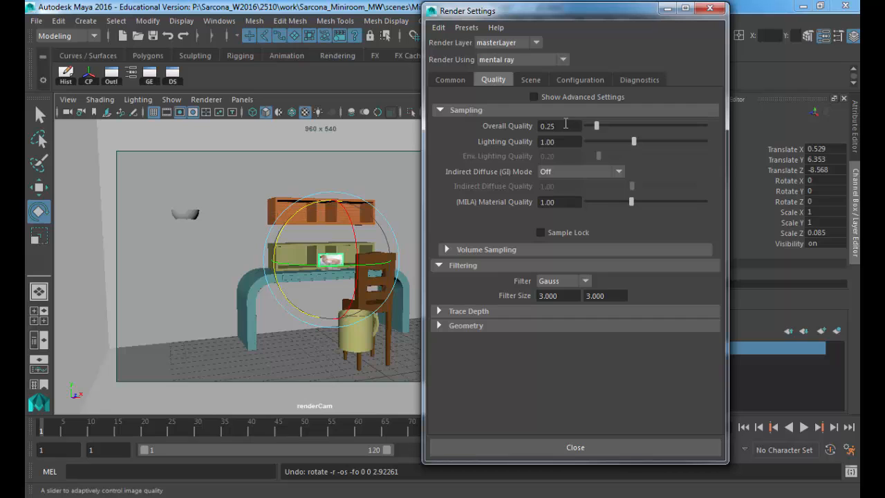
drag(567, 125, 510, 126)
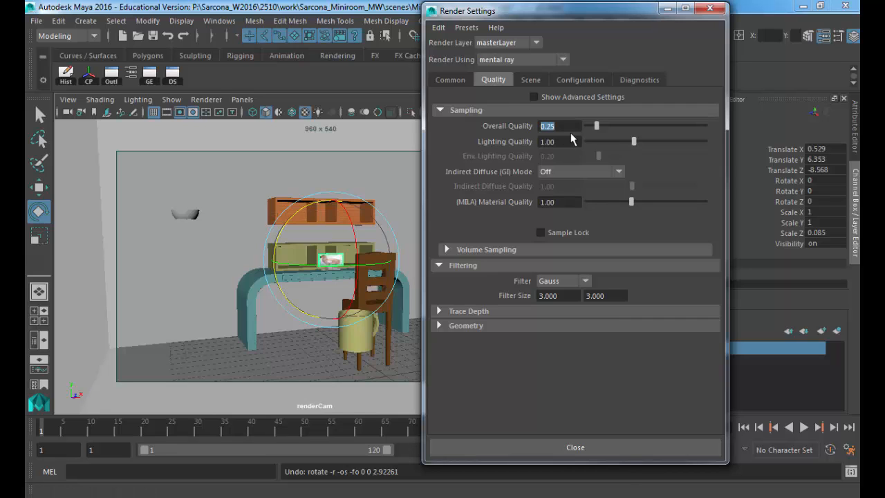
text(2)
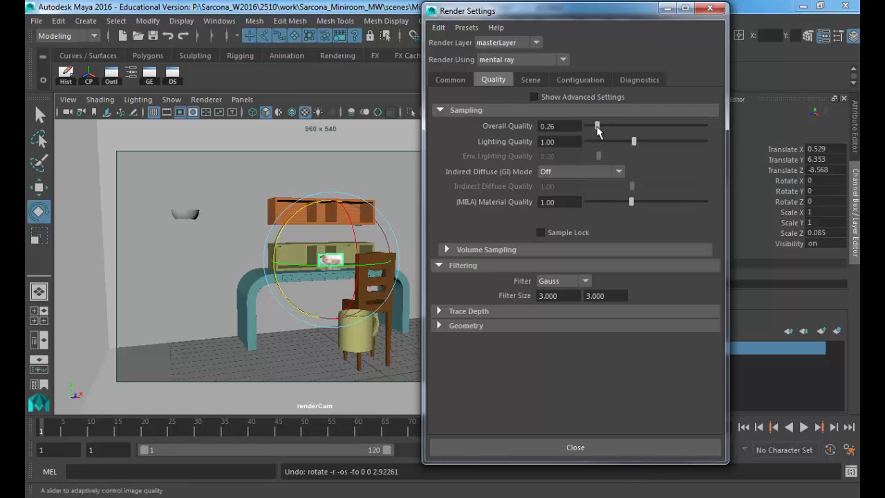
key(Return)
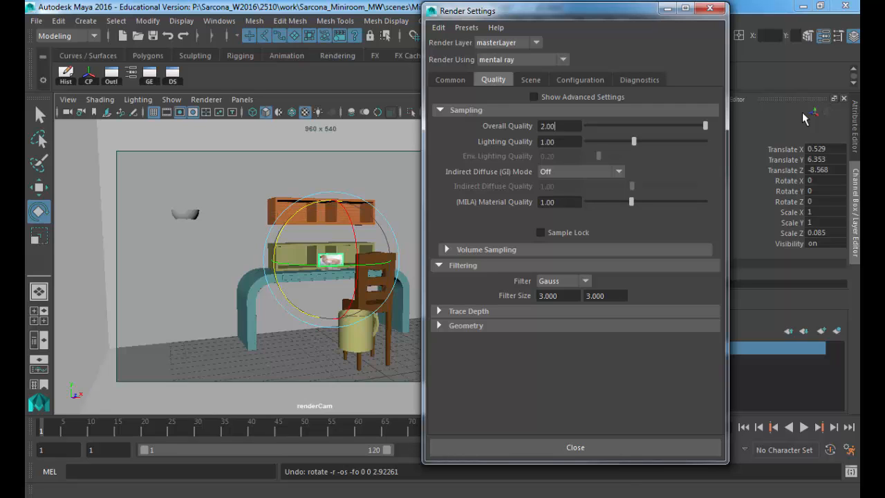
Move Render Settings aside, bring the Render View into view and zoom in on the renderCam image.
drag(621, 17, 398, 15)
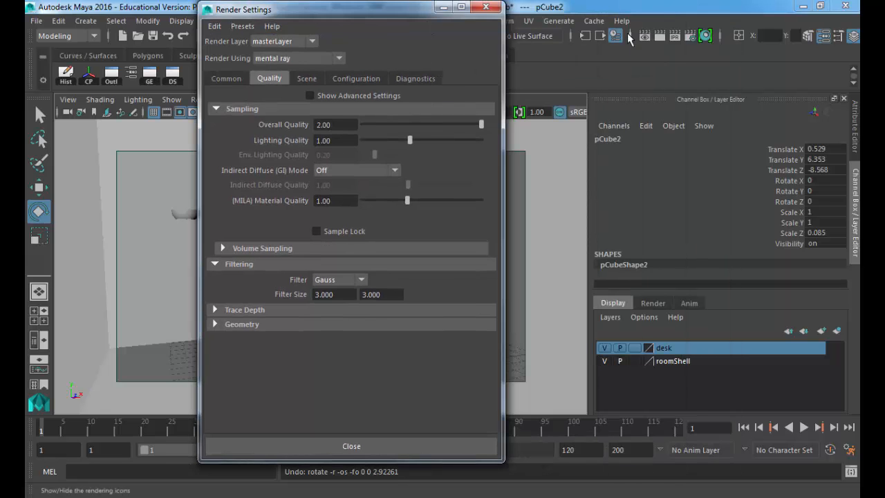
click(658, 30)
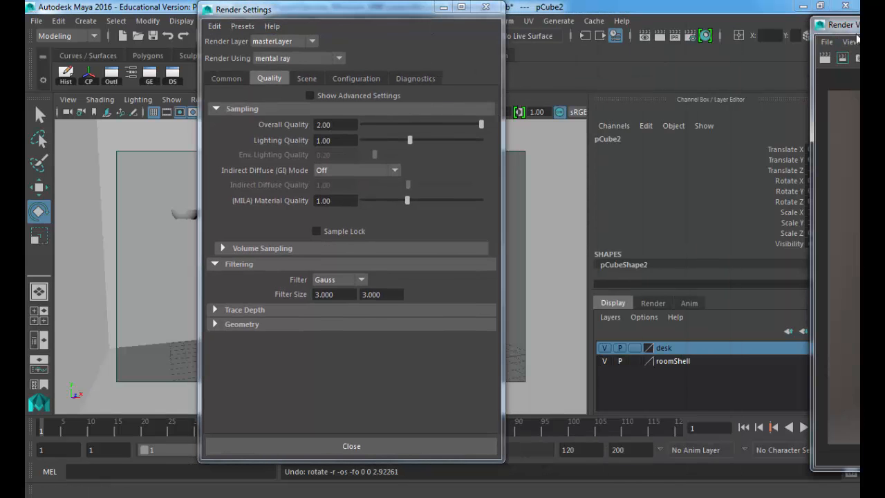
drag(857, 27, 78, 8)
alt+right_drag(311, 363, 507, 370)
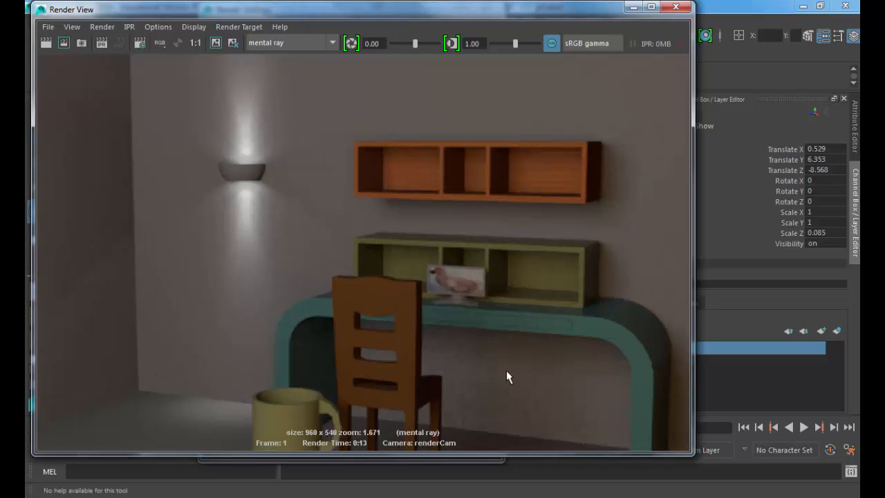
Examine the chair, desk and wall of the renderCam image up close, and return the image to real size.
key(space)
alt+middle_drag(508, 371, 385, 258)
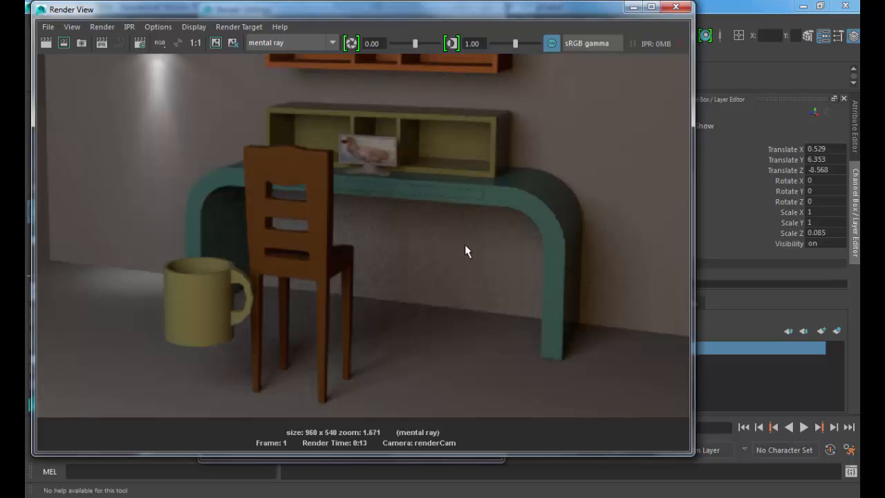
alt+right_drag(523, 247, 408, 231)
alt+middle_drag(465, 229, 240, 240)
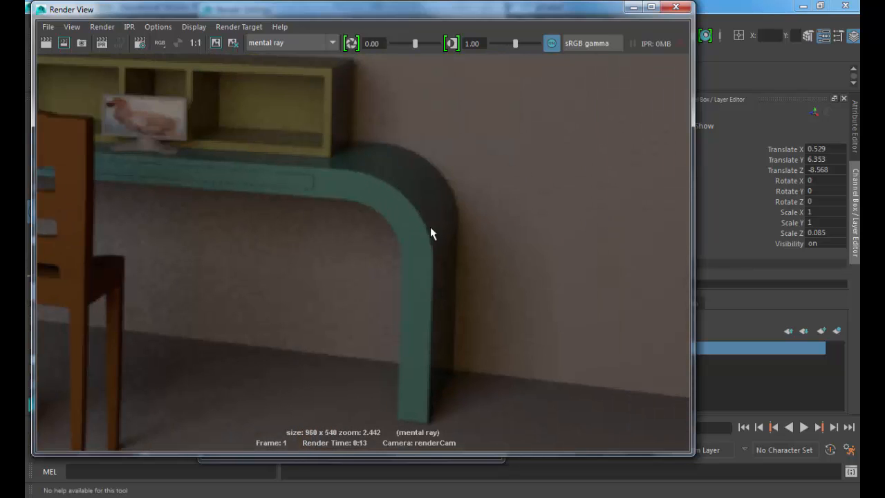
click(196, 44)
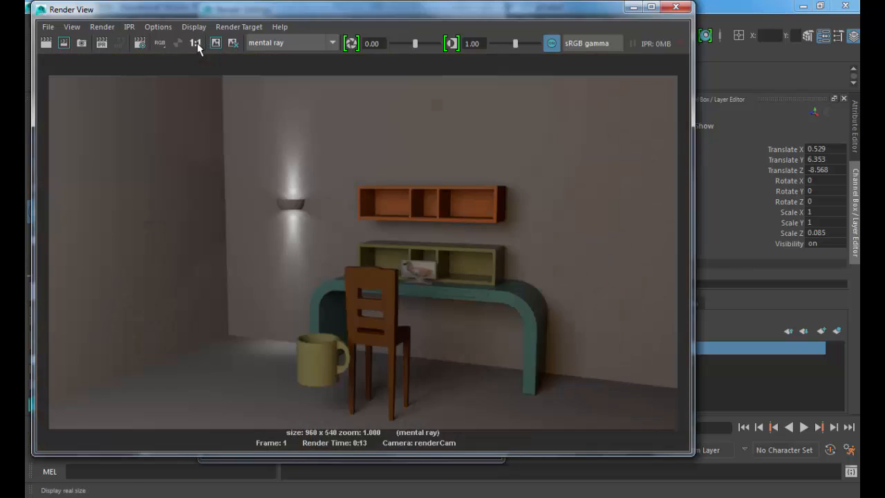
Redo the mental ray render from renderCam and examine the desk and shelf edges up close before returning to real size.
drag(129, 13, 181, 16)
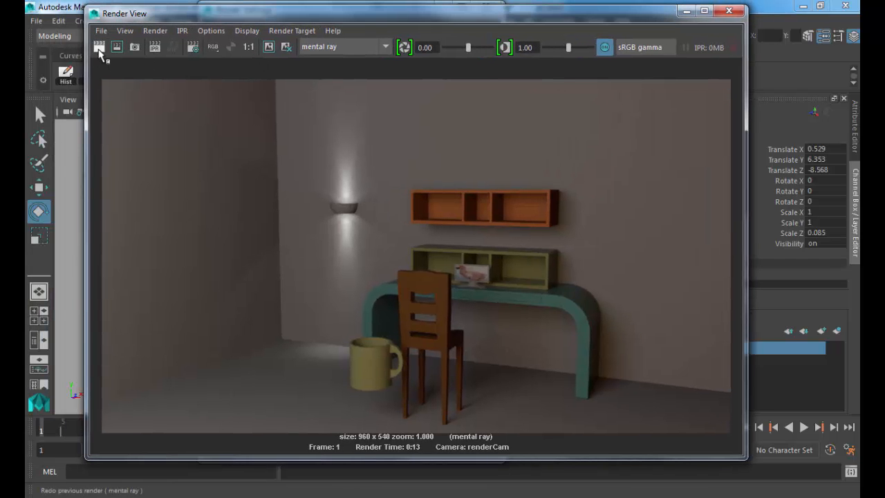
click(99, 50)
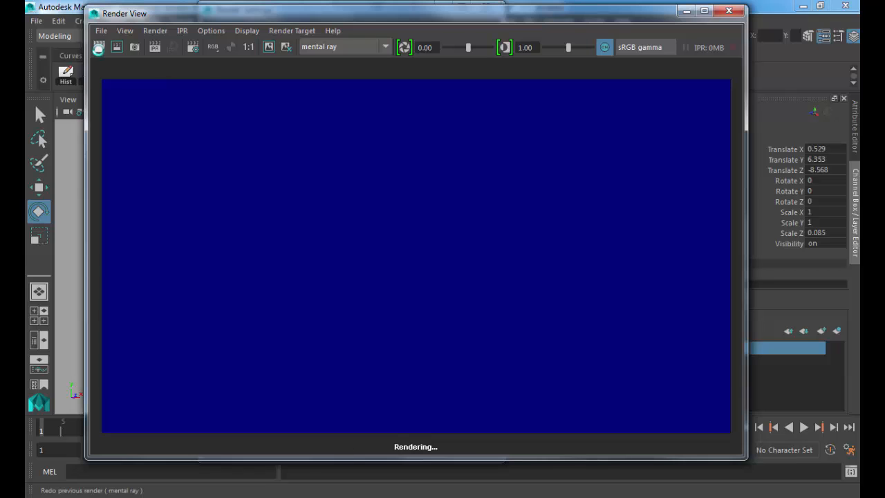
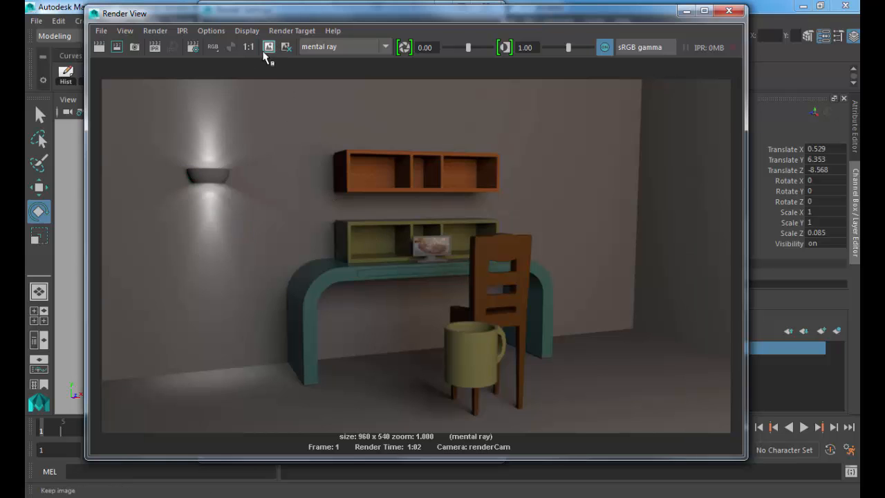
scroll(307, 269, up, 5)
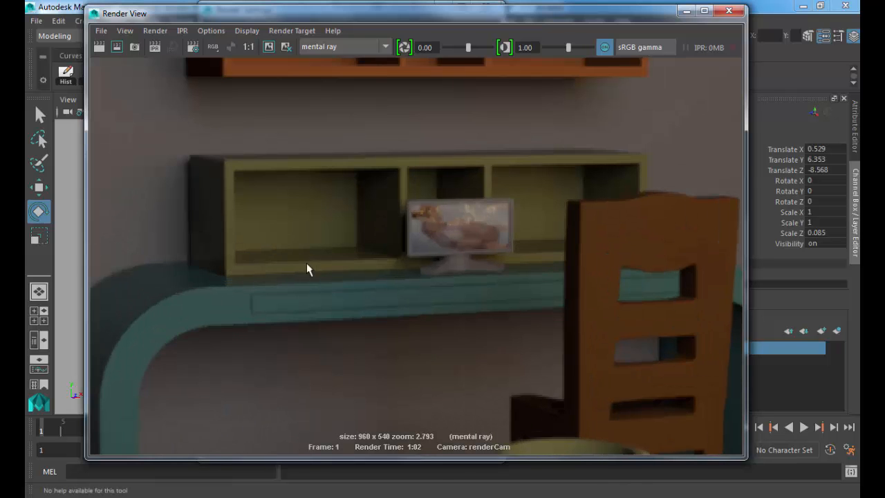
key(space)
alt+middle_drag(252, 297, 401, 184)
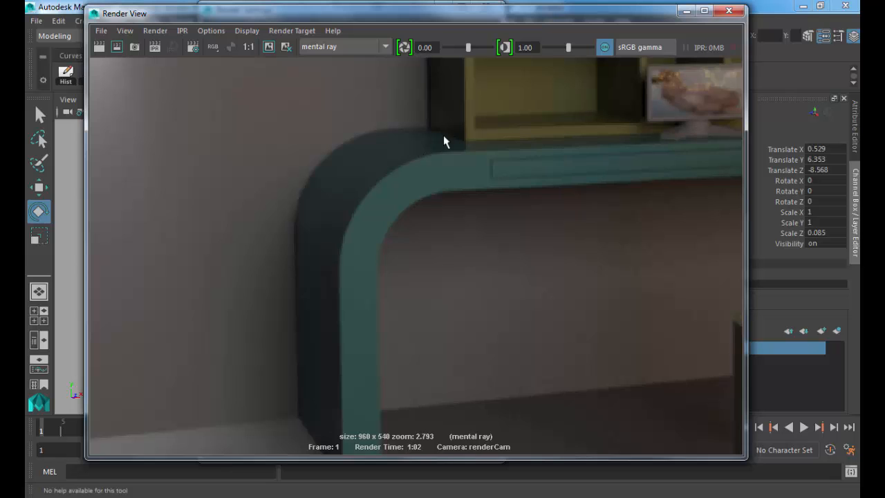
alt+middle_drag(445, 138, 393, 274)
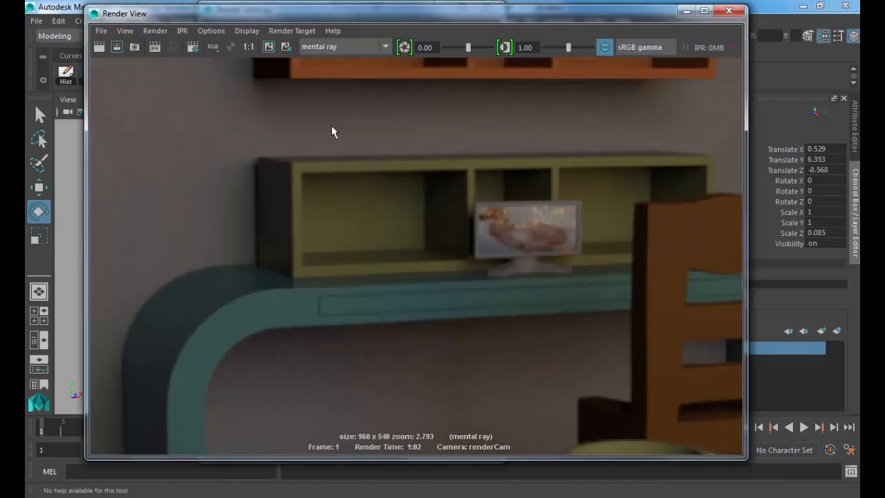
click(248, 46)
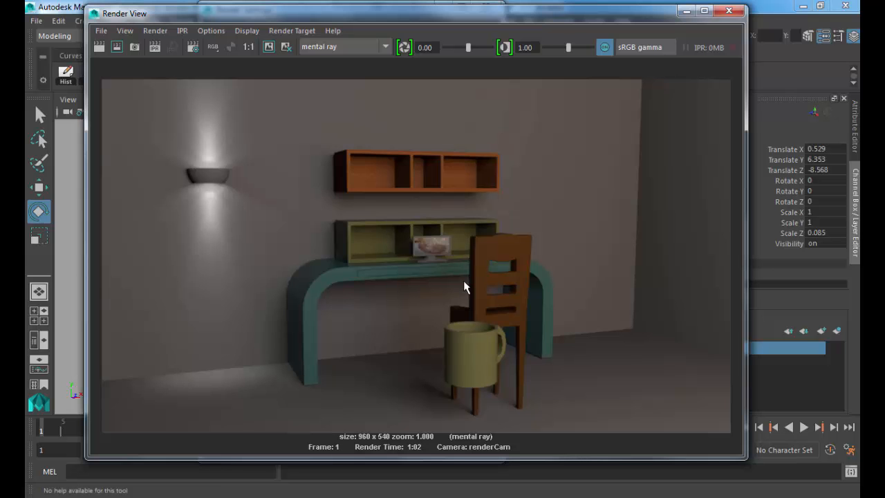
Raise the rendered image's exposure to 2.13 and close both the Render View and the Render Settings.
drag(467, 47, 482, 50)
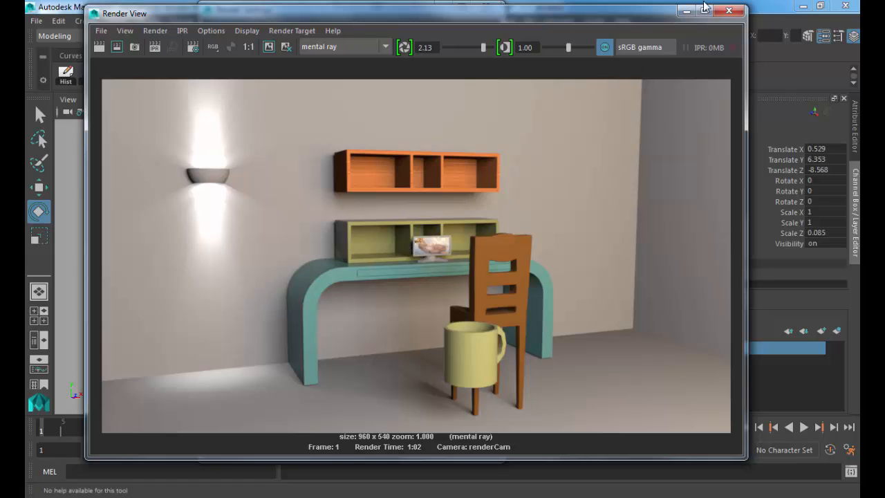
click(729, 11)
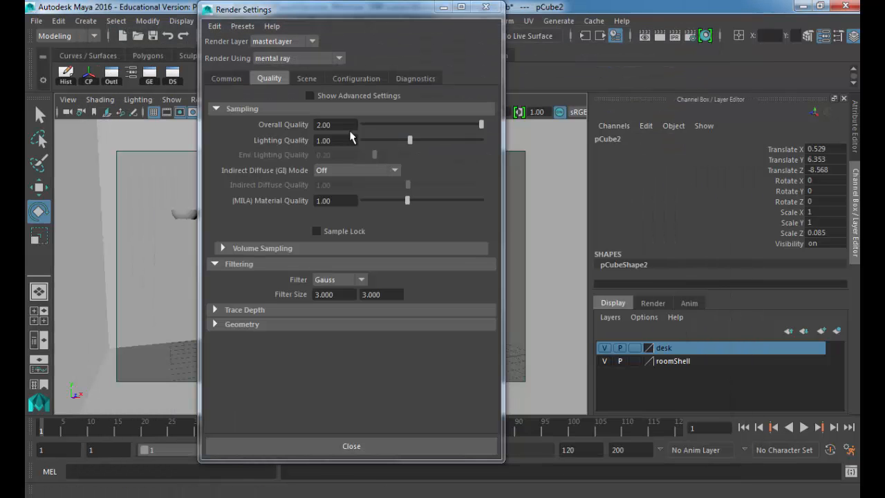
click(226, 78)
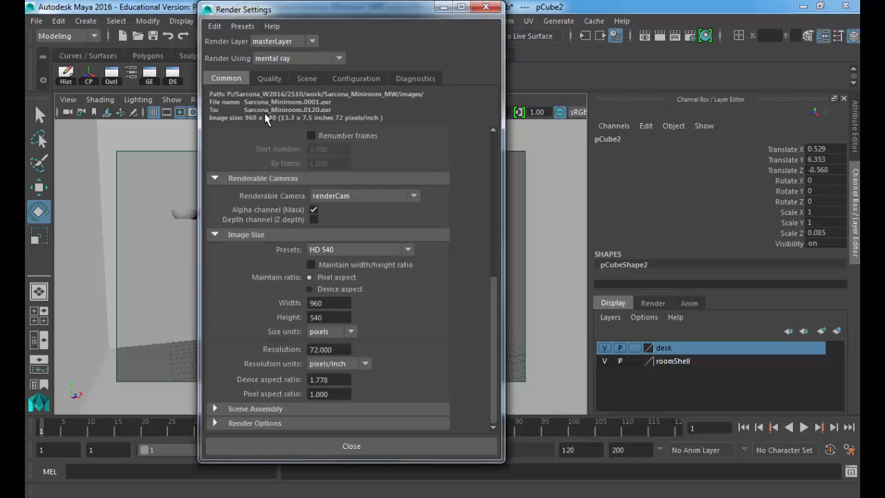
click(339, 447)
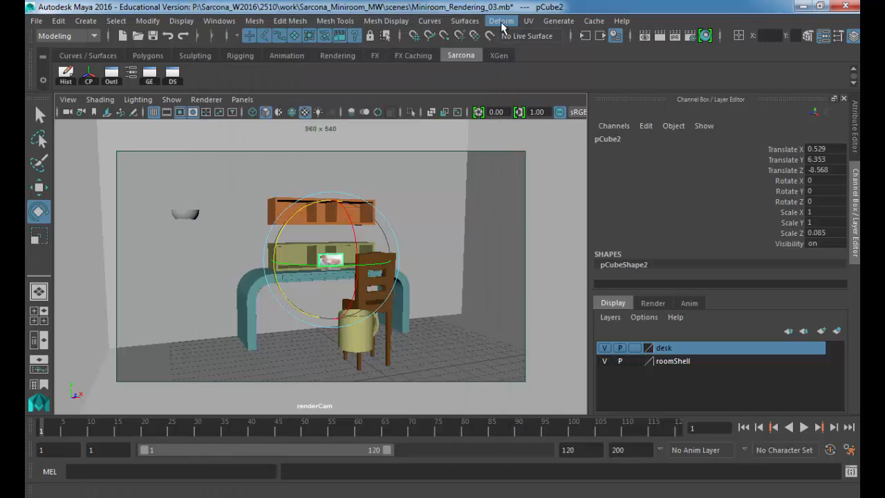
Switch to the Rendering menu set and open the mental ray Batch Render options, placing the dialog over the viewport's left part.
click(85, 37)
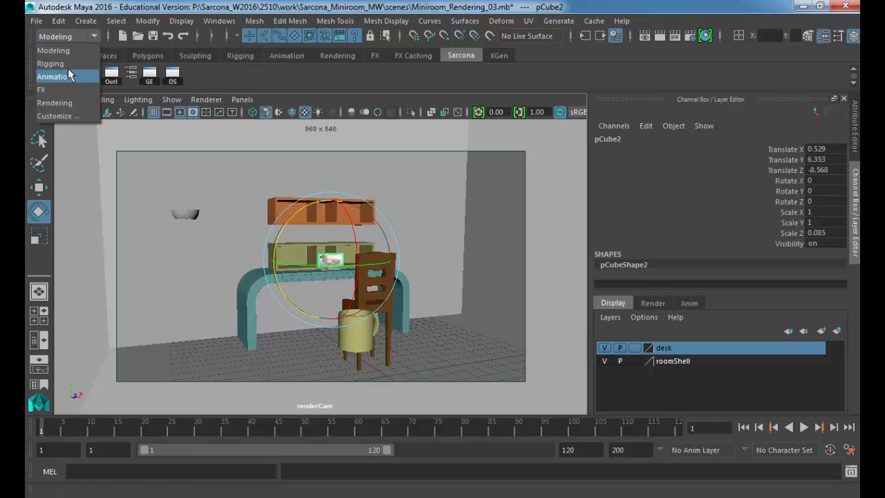
click(64, 104)
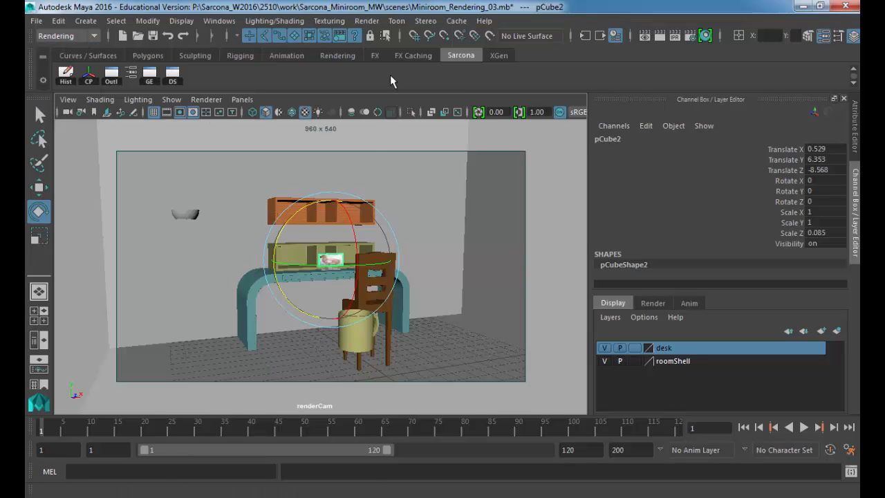
click(367, 21)
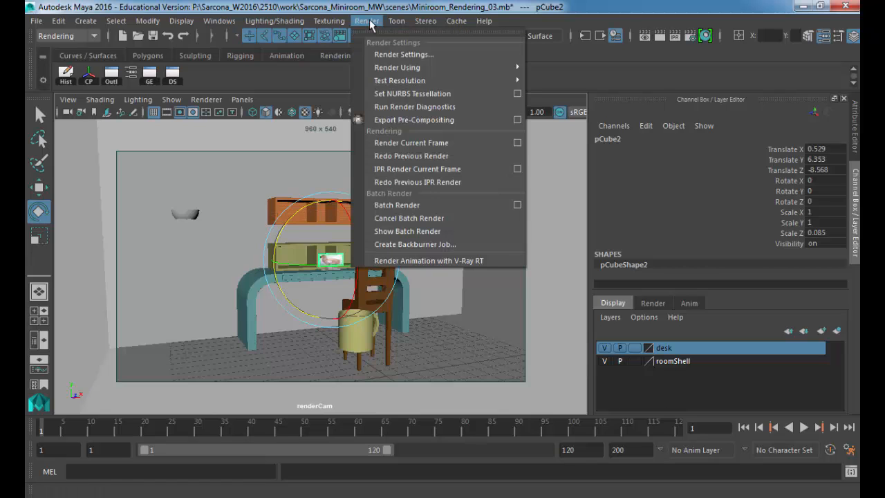
click(517, 205)
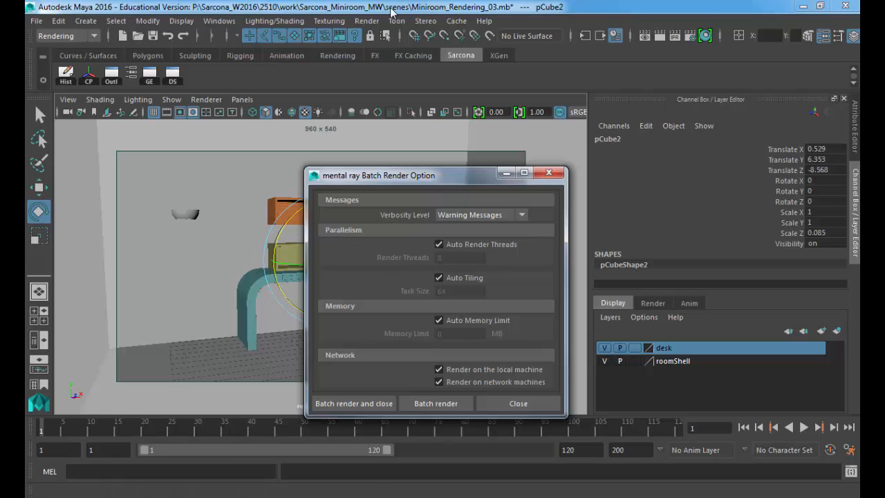
click(366, 21)
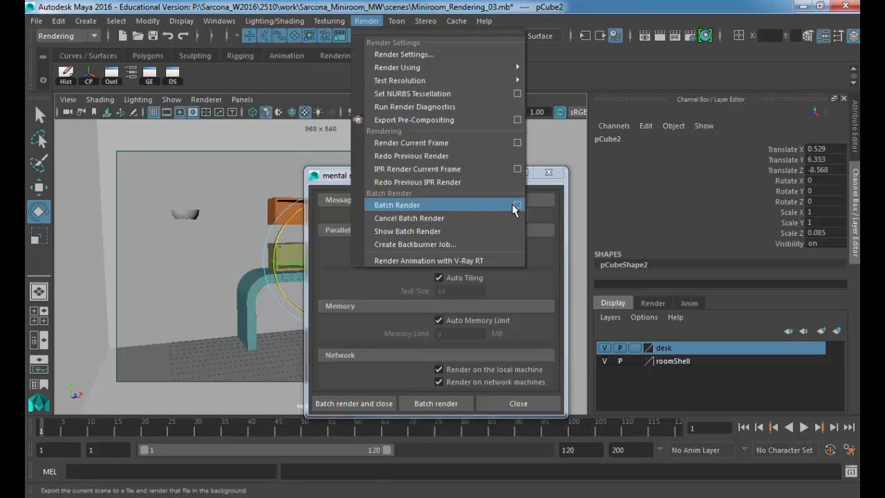
click(593, 206)
drag(444, 174, 293, 118)
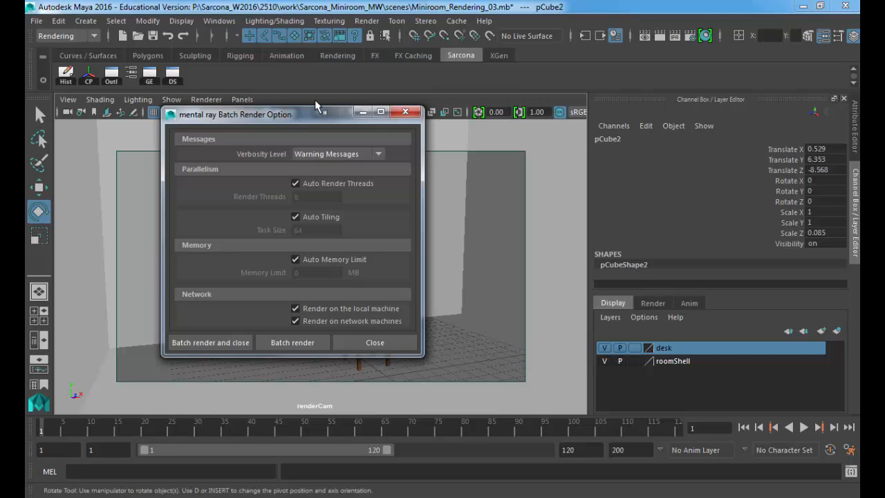
click(367, 21)
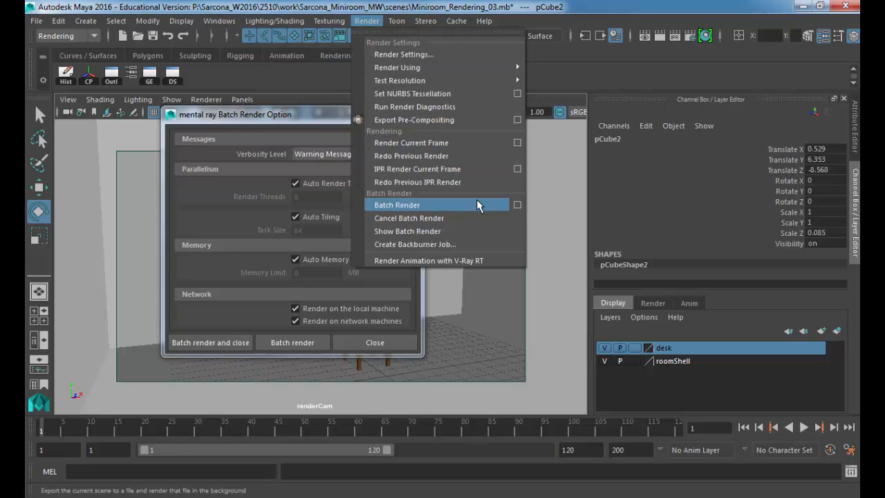
click(630, 202)
drag(323, 117, 298, 114)
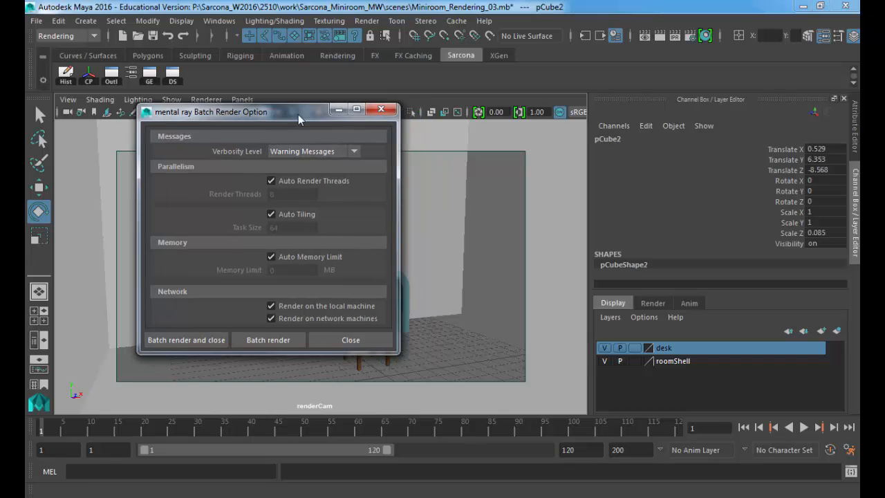
Turn off Auto Render Threads and set the batch render's Render Threads to 12.
click(291, 182)
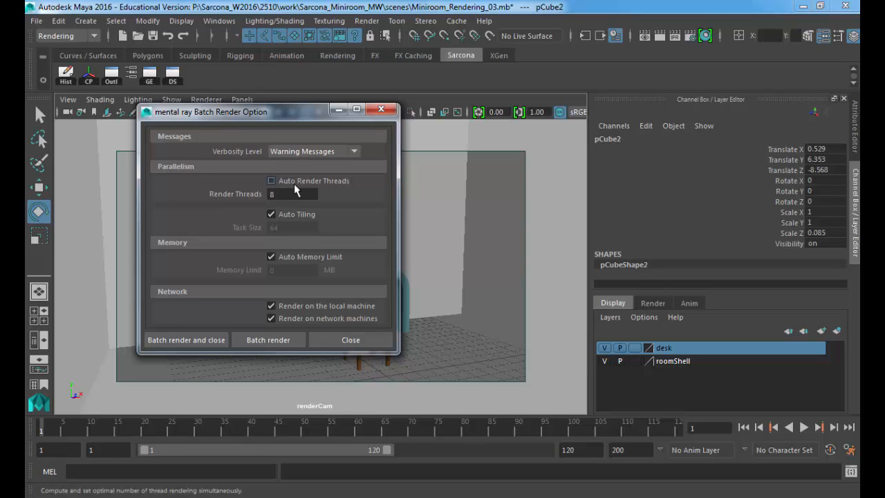
drag(305, 196, 244, 193)
text(12)
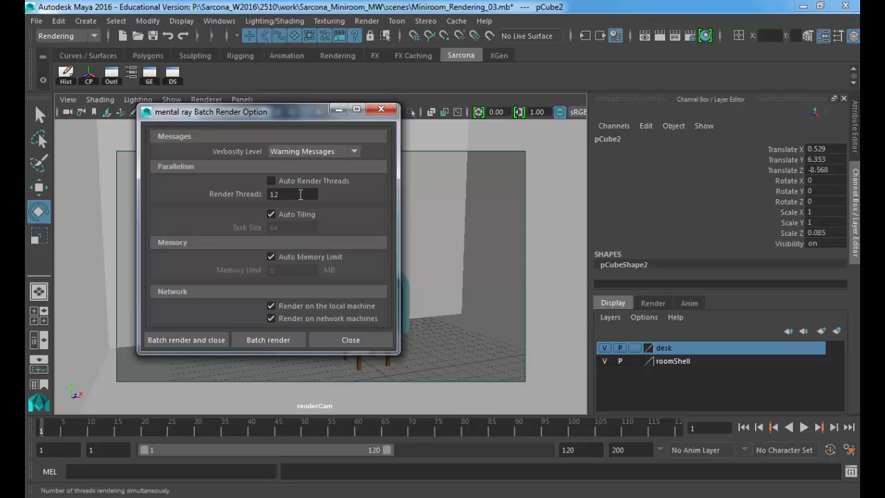
click(367, 21)
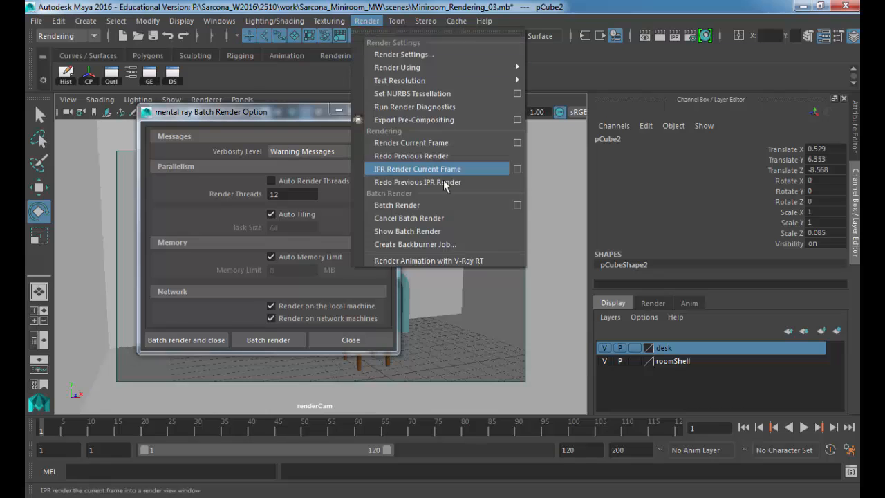
click(518, 205)
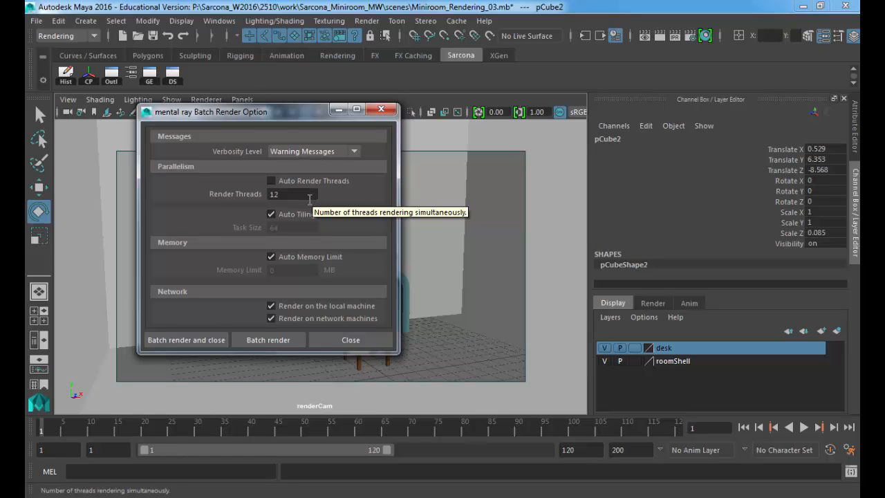
drag(309, 197, 214, 198)
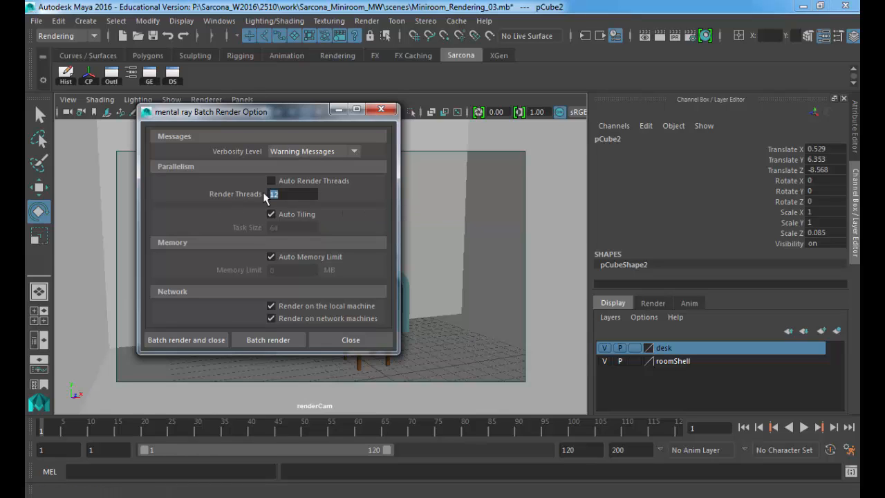
click(82, 36)
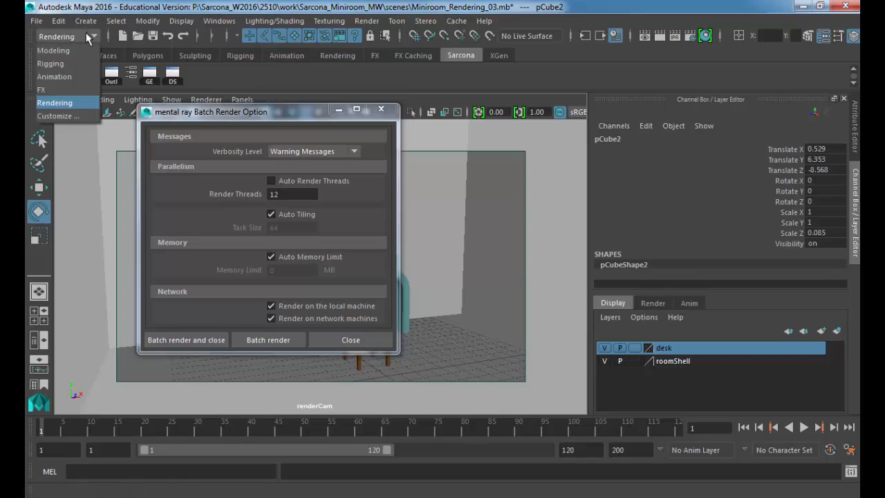
click(59, 104)
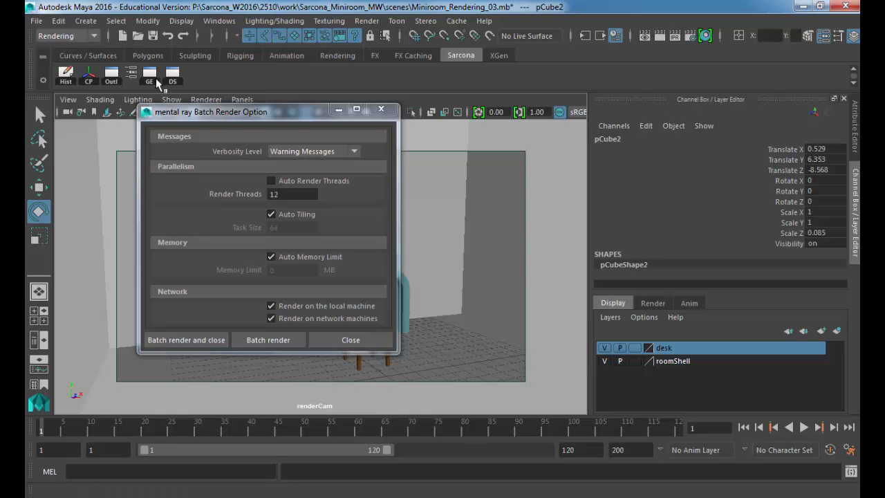
click(366, 21)
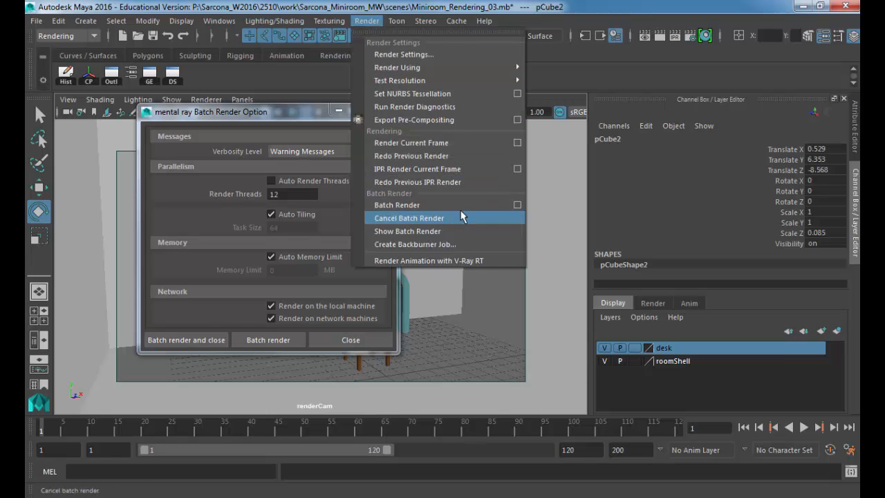
click(606, 191)
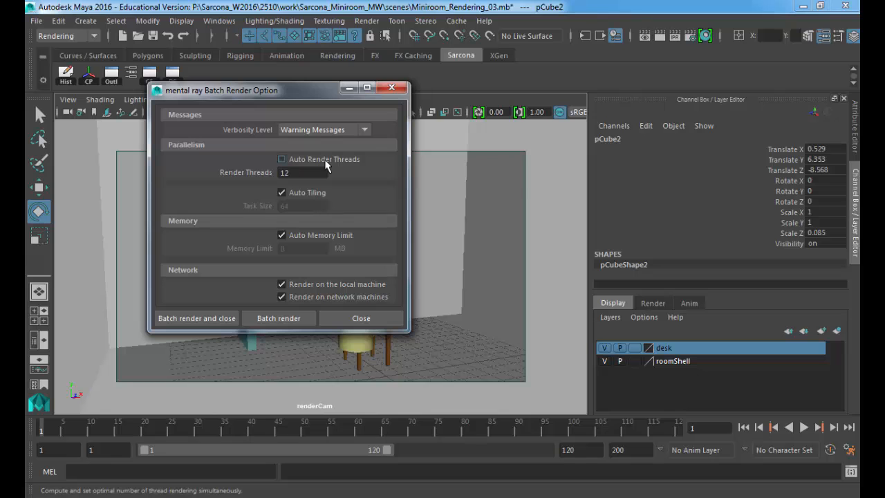
Start the batch render while closing its options, and follow the frame progress in the Script Editor.
double_click(284, 173)
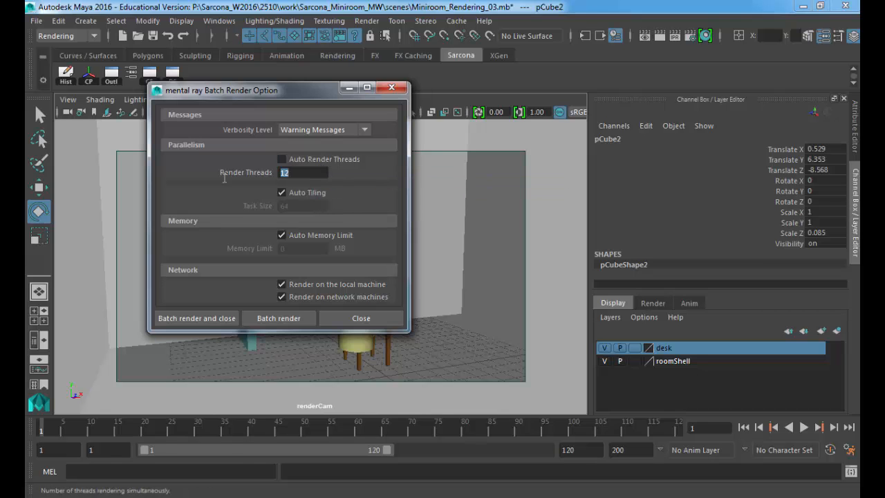
click(212, 321)
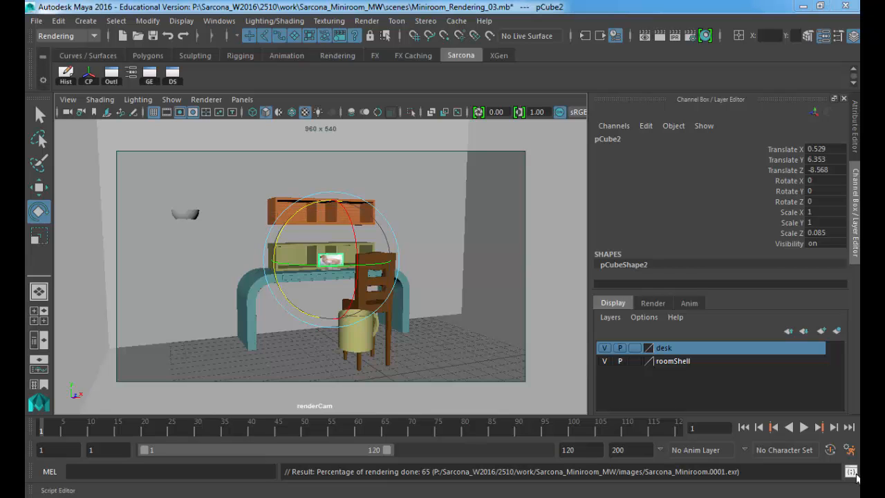
click(851, 473)
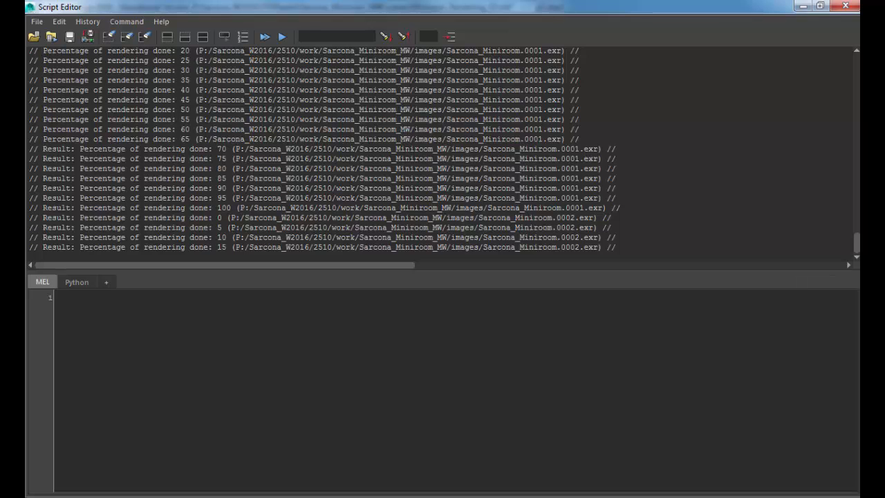
drag(857, 239, 850, 167)
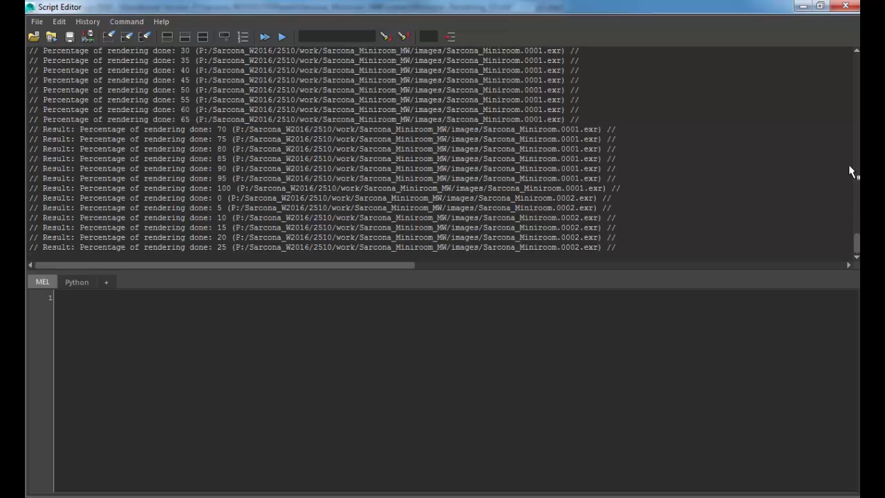
Examine the batch render log in the Script Editor for each frame's completion percentage and its output image path.
scroll(850, 171, up, 15)
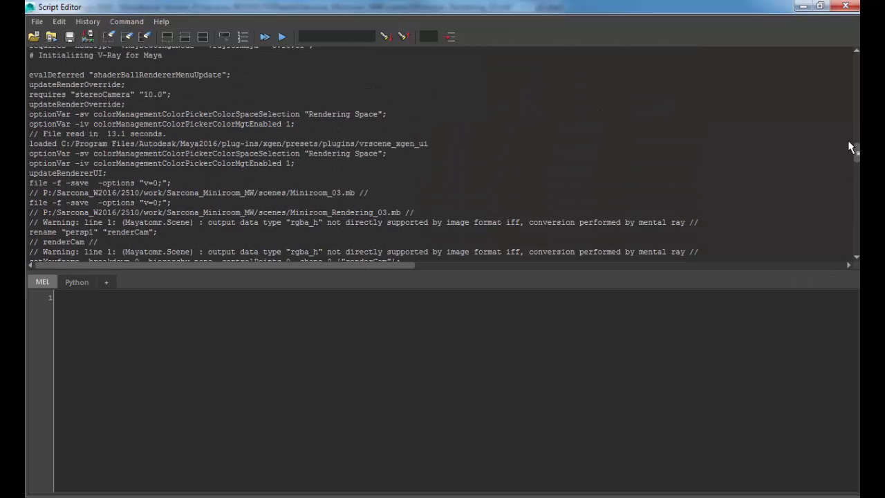
scroll(850, 146, up, 1)
scroll(850, 145, down, 3)
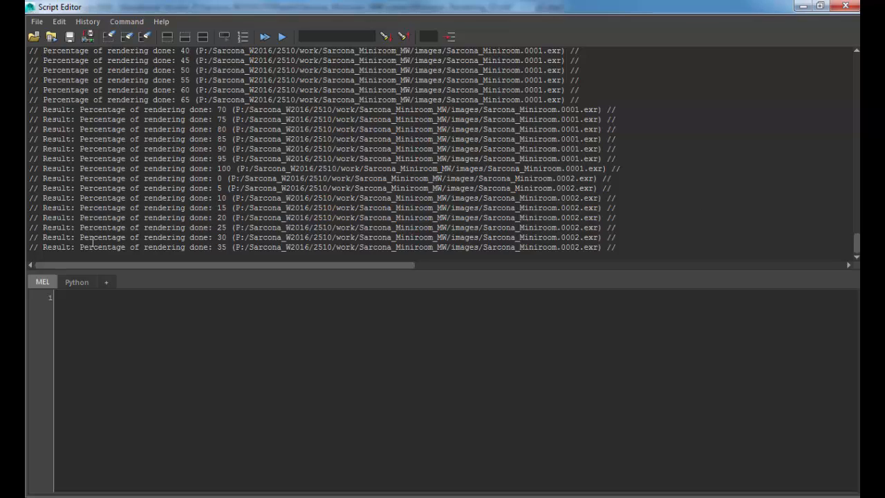
drag(82, 246, 226, 249)
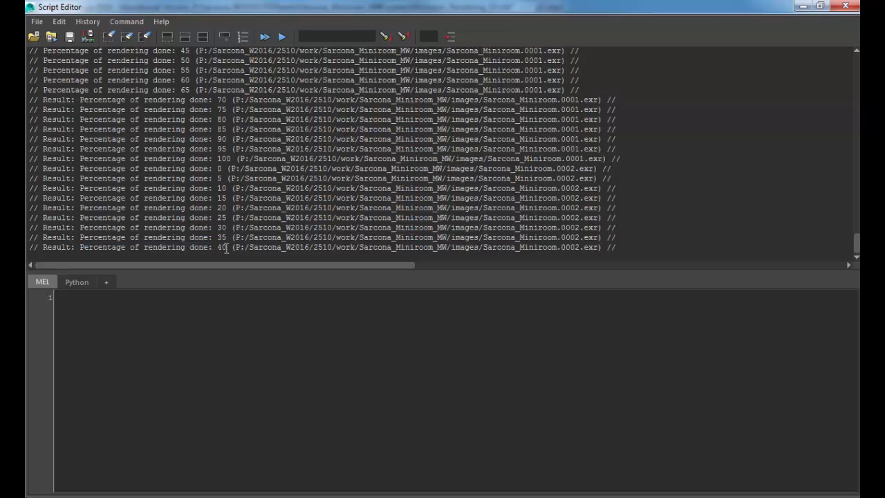
drag(581, 250, 572, 247)
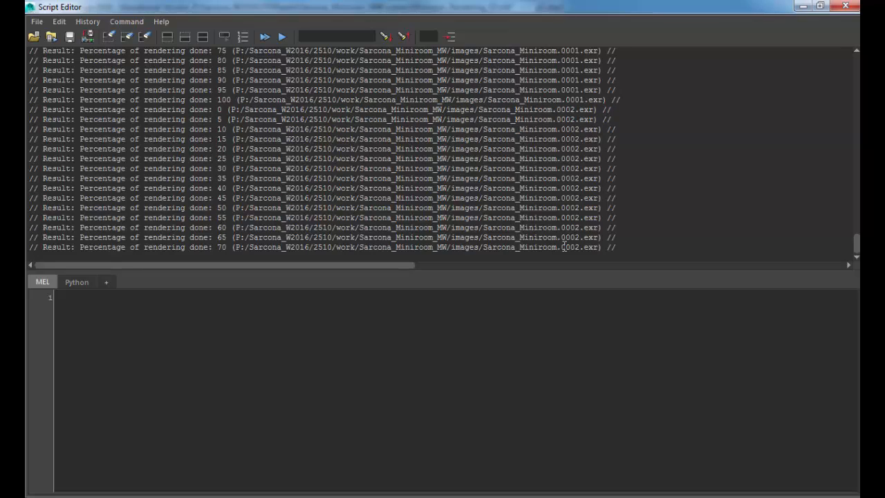
drag(618, 247, 158, 168)
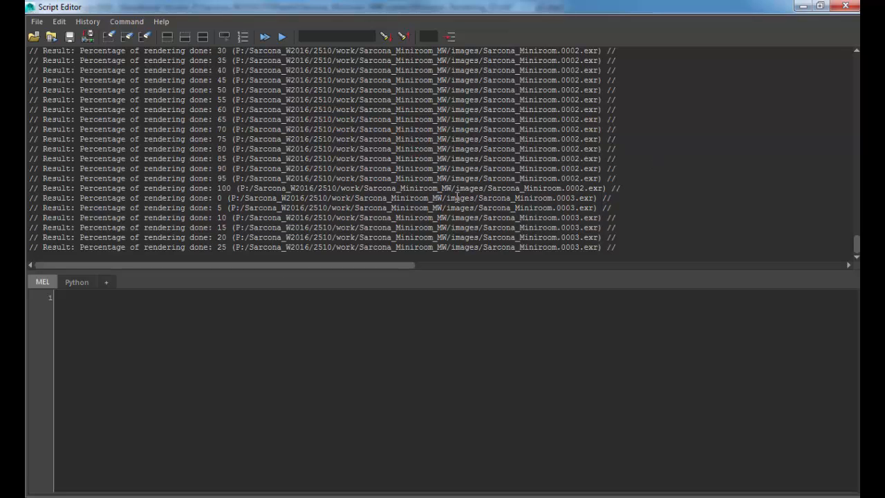
Open Windows Explorer at the Computer drive overview and move its window lower so the render log stays readable.
key(super)
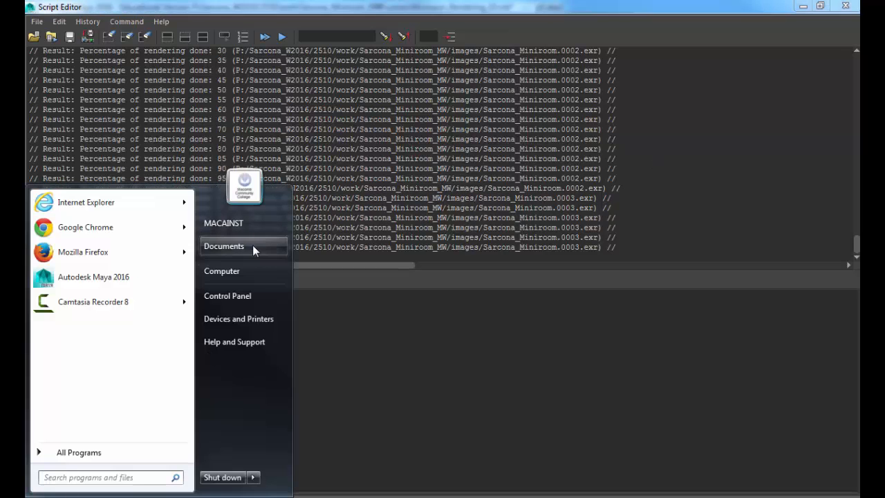
click(228, 247)
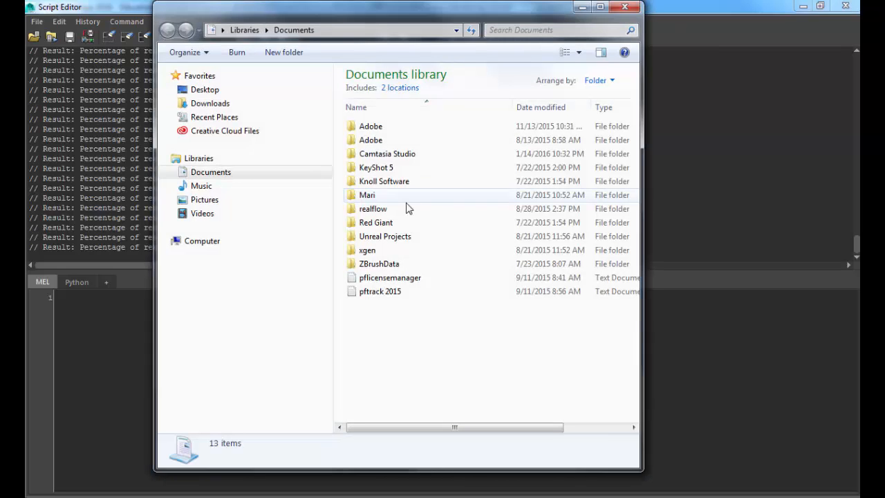
click(200, 242)
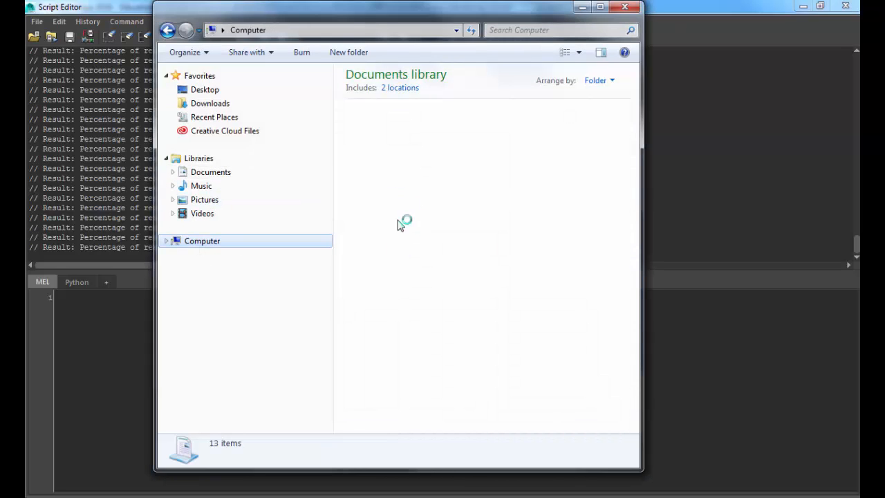
drag(417, 5, 417, 159)
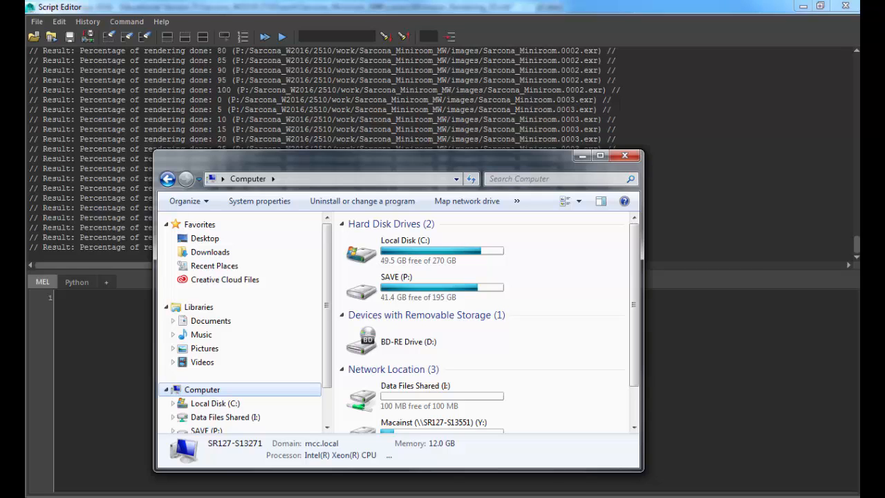
Start Windows Task Manager, show its running processes, and change the priority of the mayabatch.exe process.
right_click(429, 495)
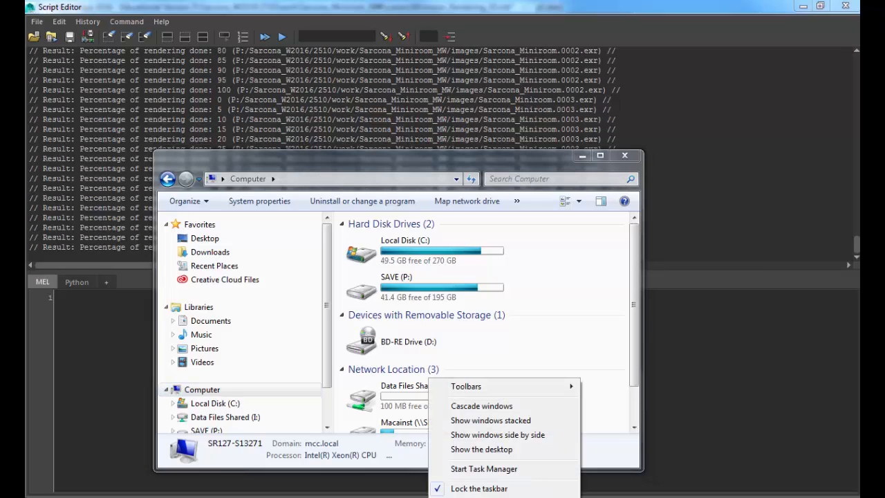
click(480, 471)
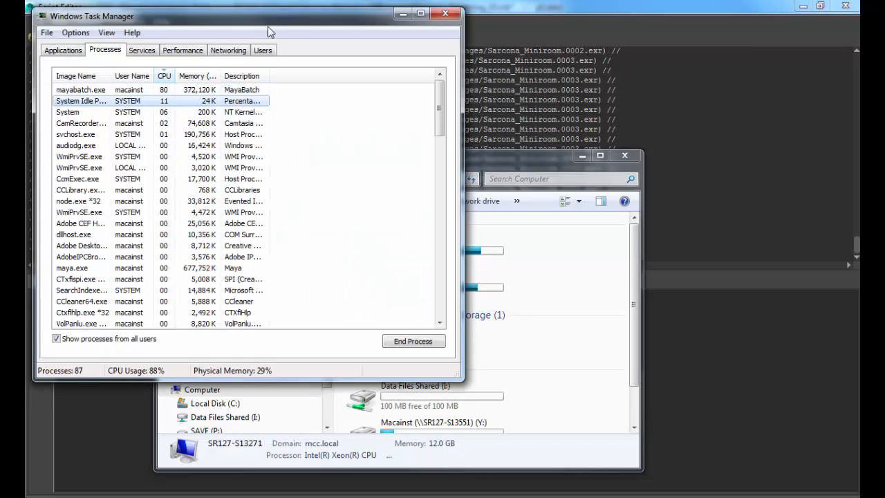
drag(282, 27, 350, 38)
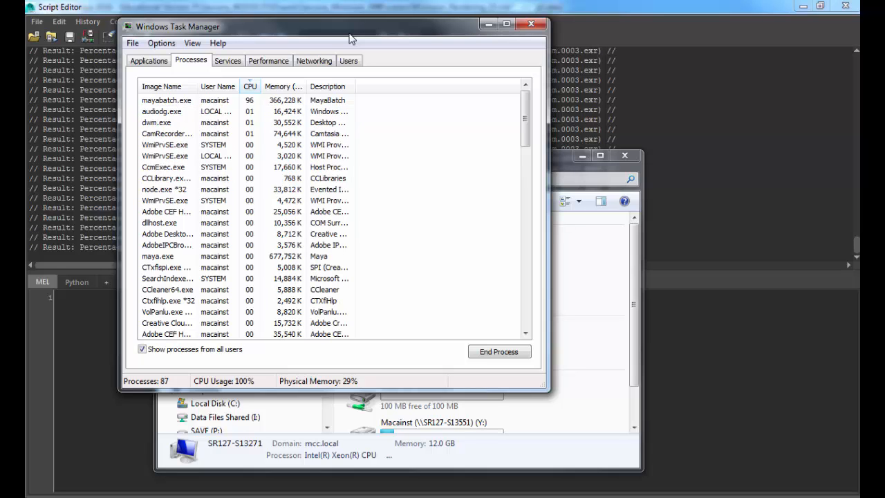
click(150, 61)
click(190, 62)
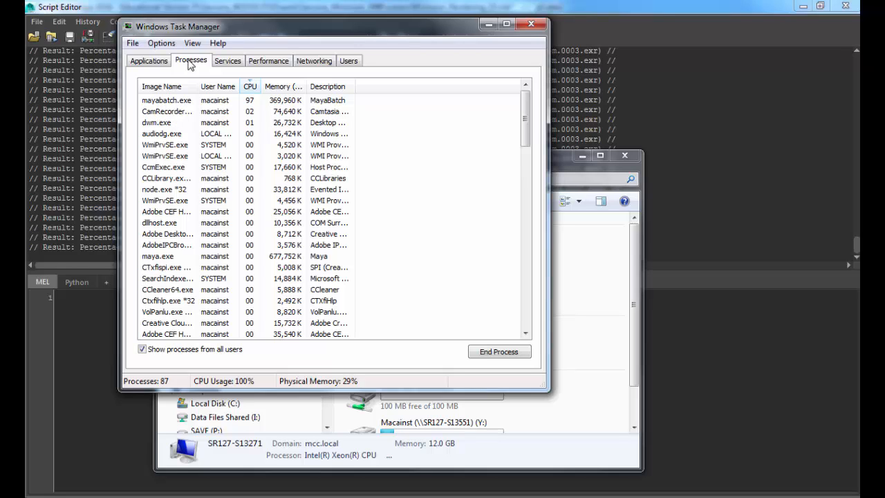
right_click(171, 104)
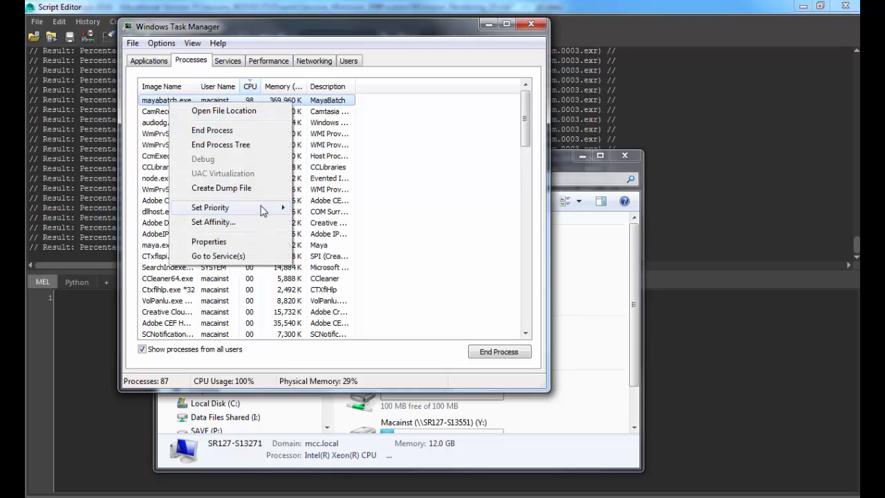
mouse_move(215, 208)
click(333, 266)
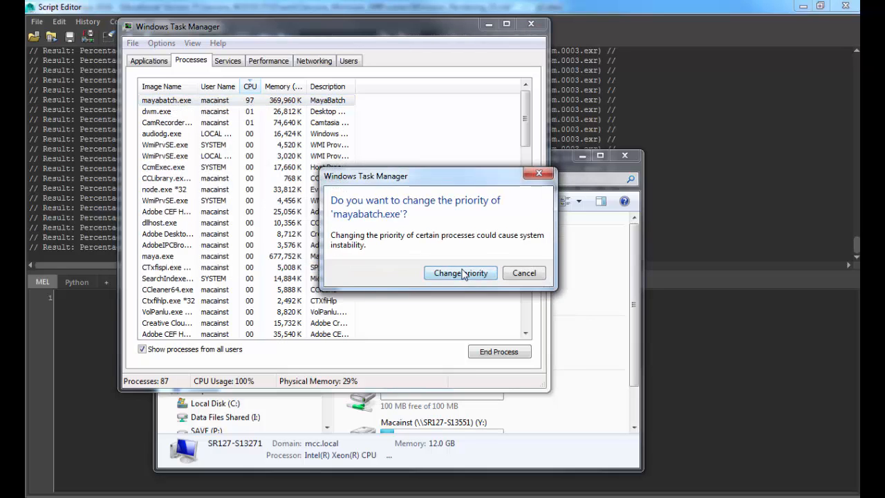
click(463, 273)
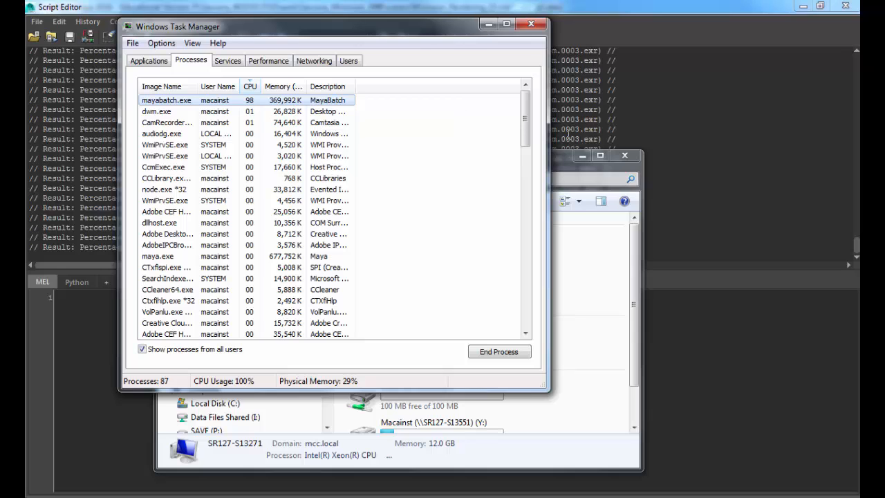
In Windows Explorer, browse the SAVE (P:) drive to the 2510 work folder's Miniroom_MW project and open its images folder.
click(584, 254)
double_click(367, 294)
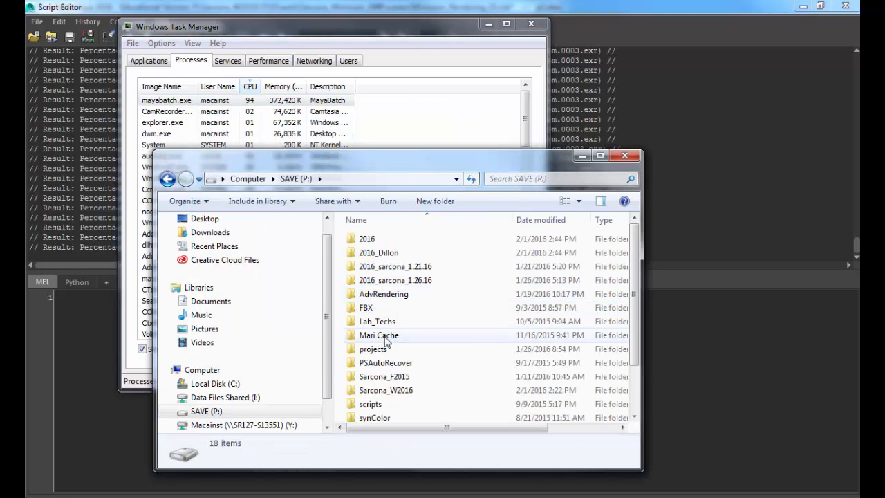
scroll(387, 338, down, 1)
double_click(382, 362)
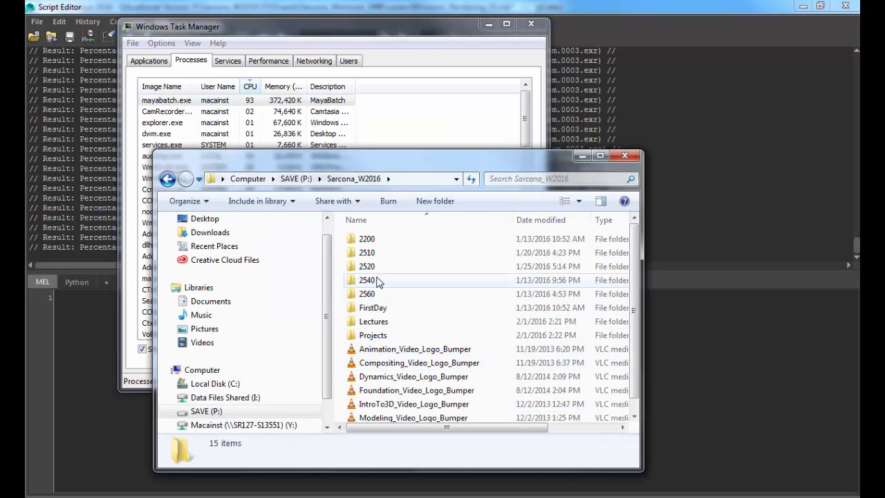
double_click(374, 252)
click(376, 266)
double_click(375, 267)
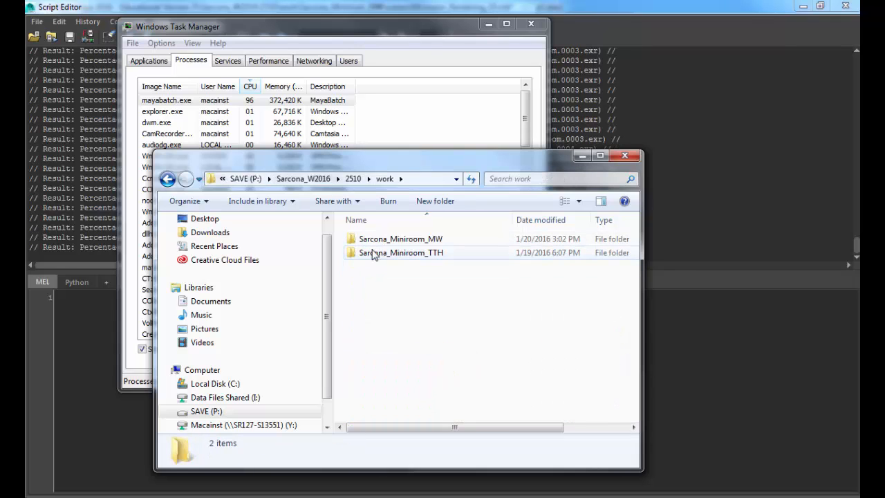
double_click(377, 238)
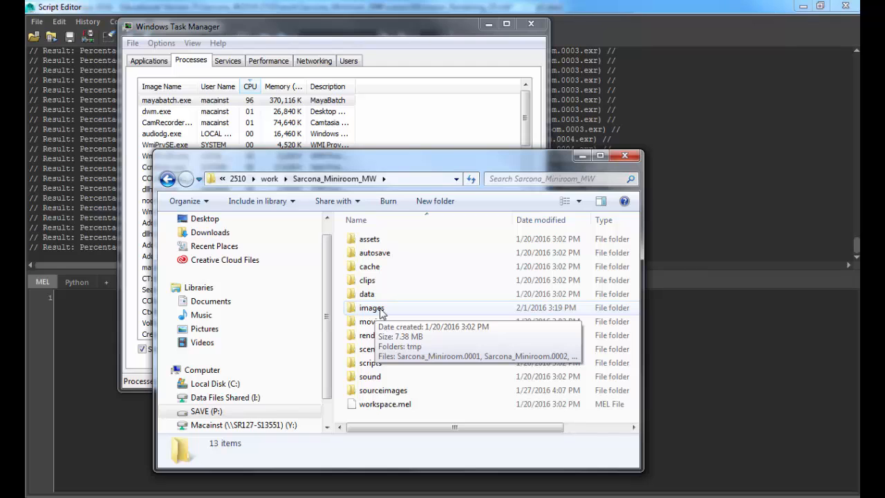
double_click(380, 309)
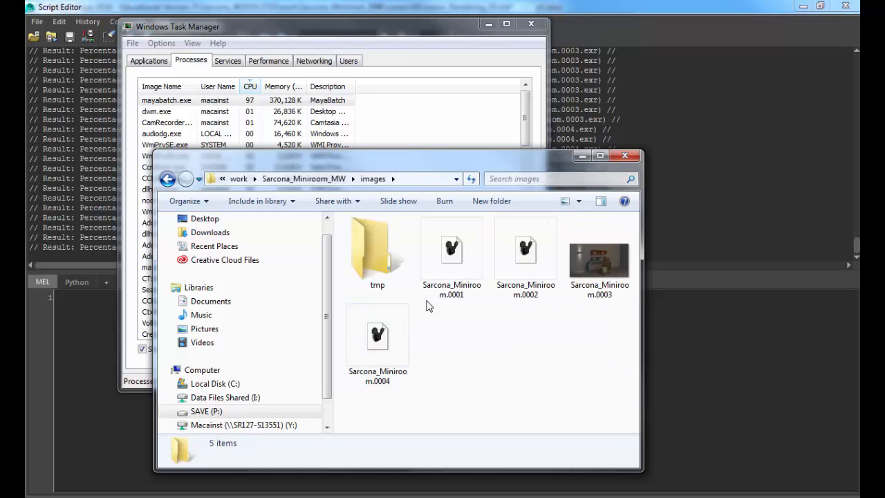
Open rendered frame 0001 in djv_view, move the messages window aside, scrub through the finished frames and close the viewer.
click(451, 270)
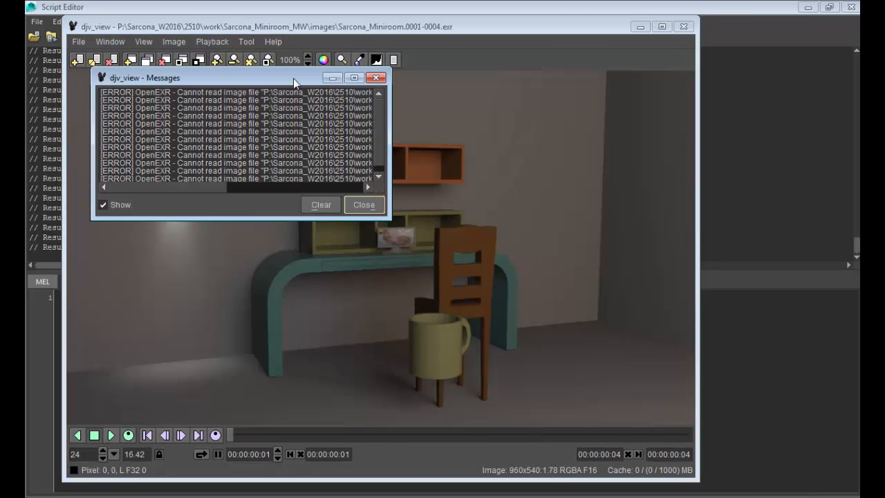
drag(298, 78, 859, 97)
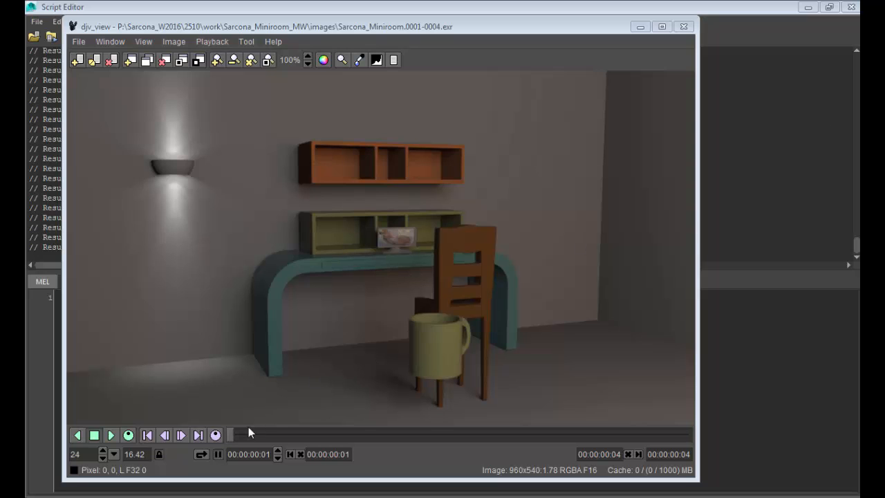
drag(233, 435, 302, 409)
drag(288, 406, 348, 400)
click(683, 26)
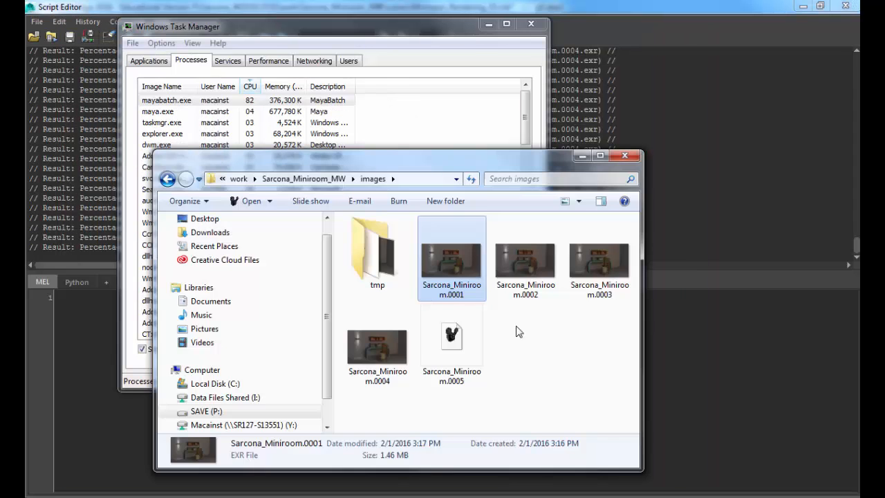
Bring Task Manager to the front, close the images folder window and return to the Maya scene.
click(531, 337)
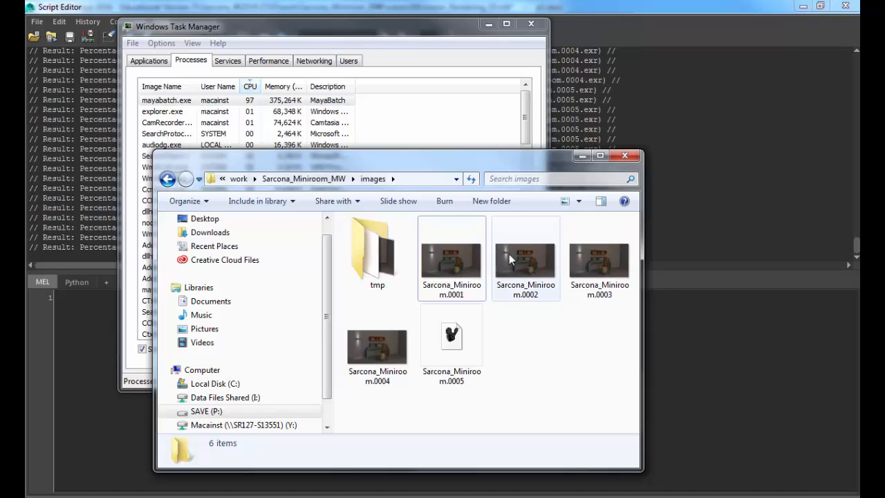
click(429, 29)
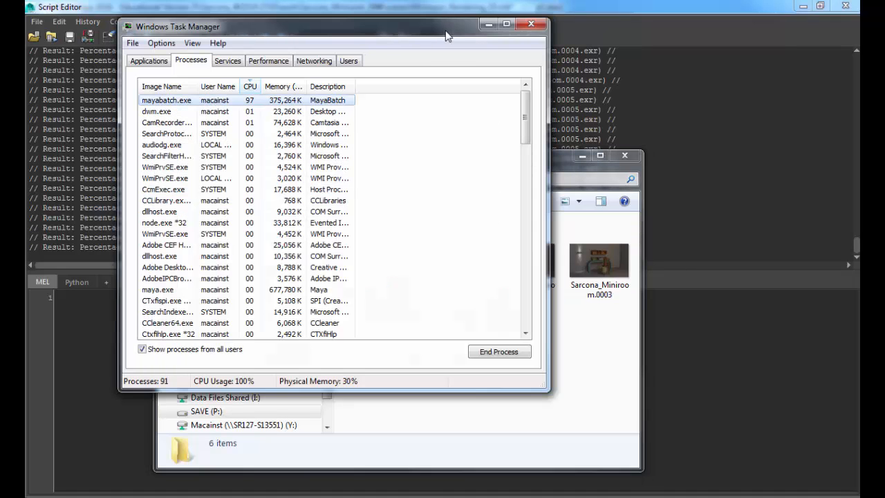
click(625, 155)
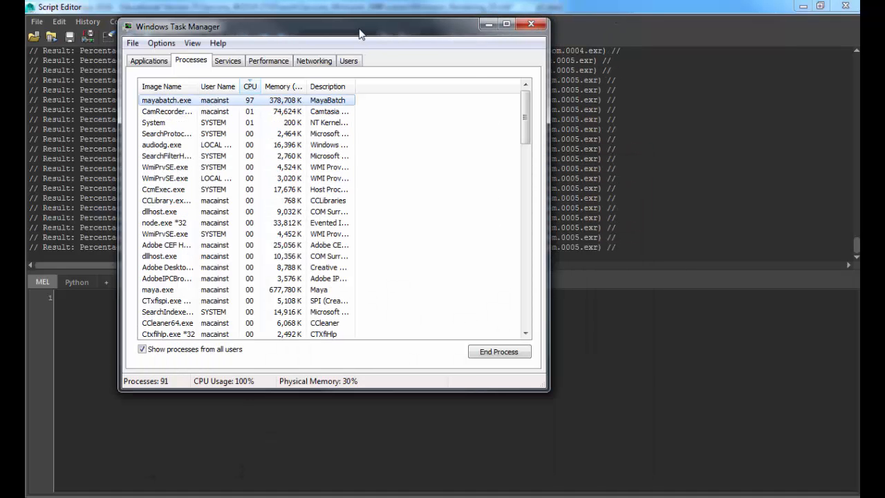
drag(362, 30, 399, 107)
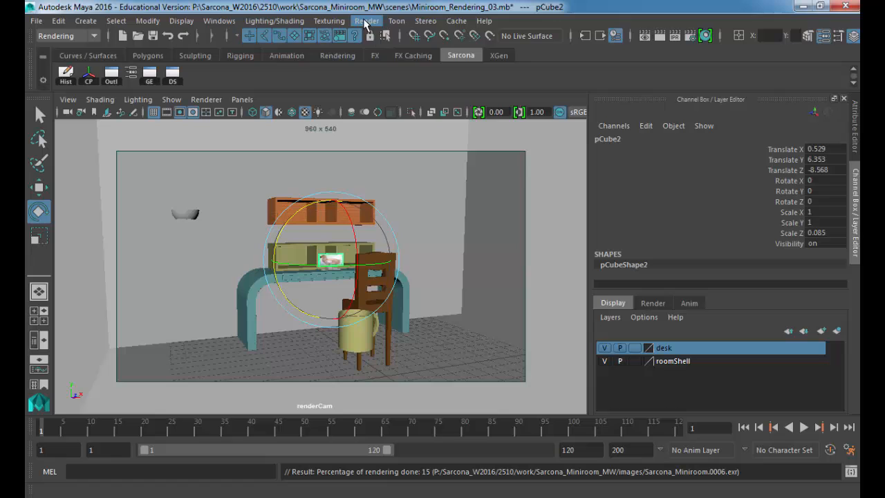
Cancel the running batch render job.
click(365, 22)
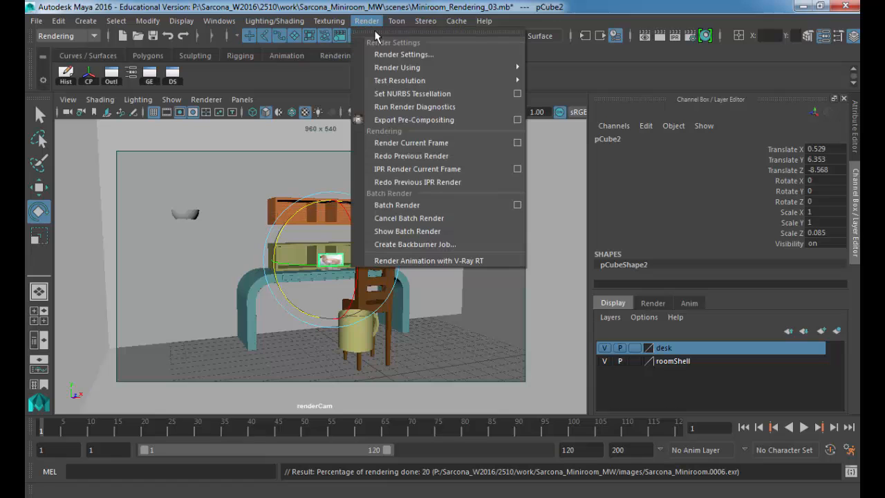
click(437, 219)
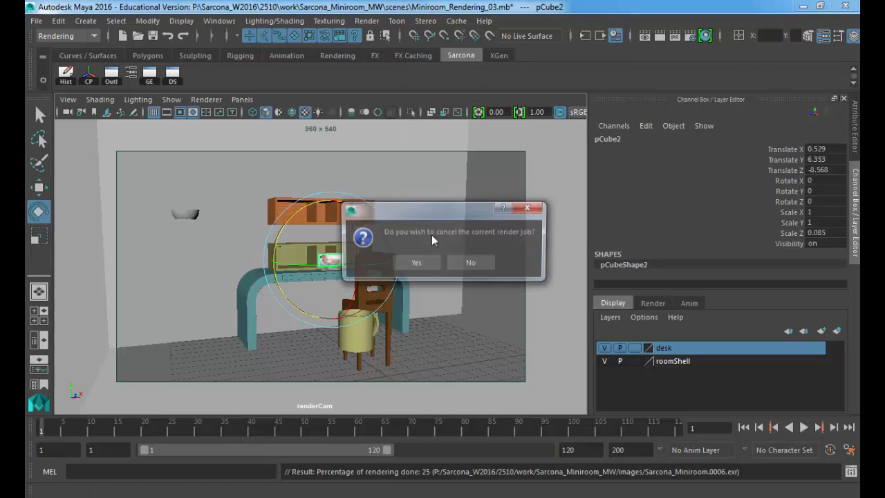
click(416, 267)
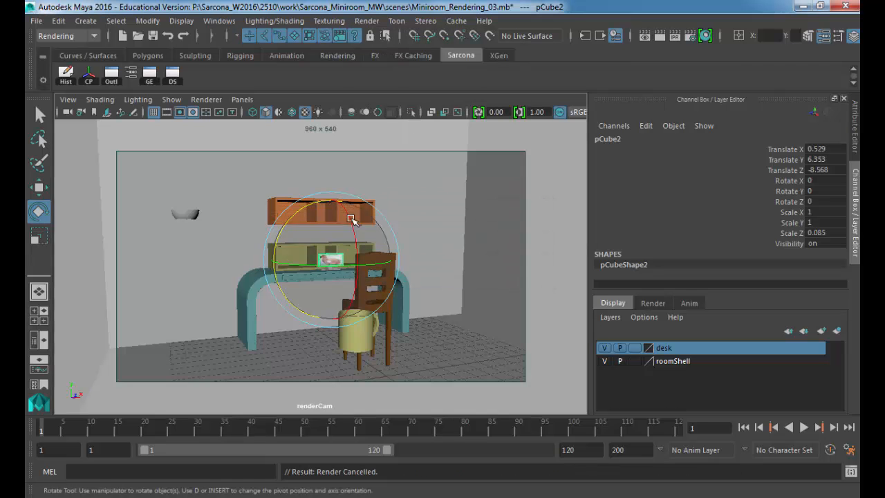
Raise the orange wall cubby and place two duplicates below it at about Y 9.7, the second shifted sideways to about X 9.5.
click(184, 215)
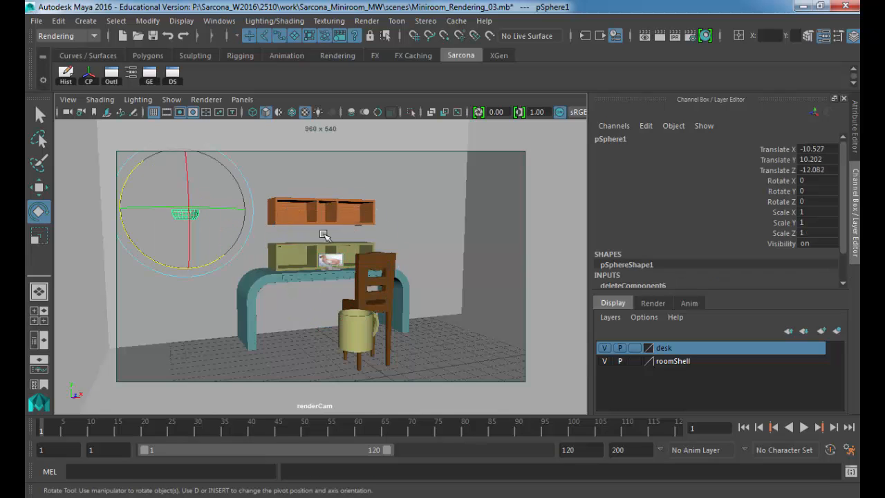
click(325, 208)
key(w)
mouse_move(322, 172)
mouse_down()
mouse_move(322, 119)
mouse_move(321, 168)
mouse_up()
key(ctrl+d)
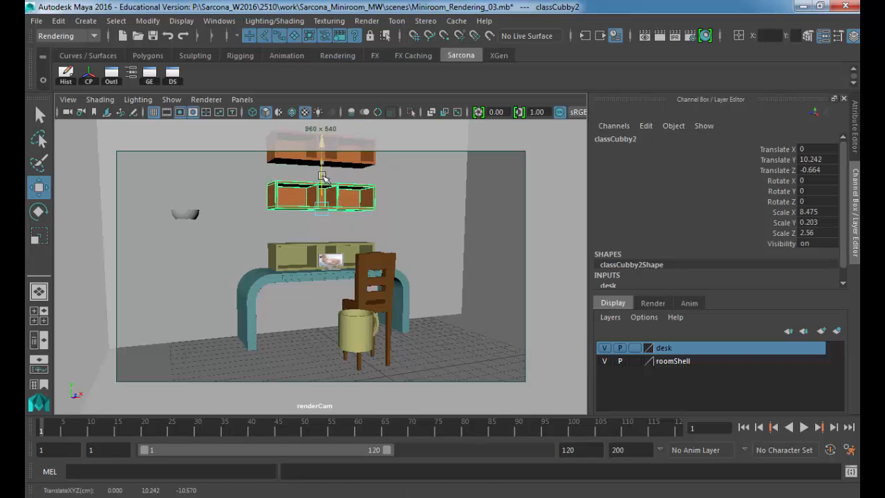
key(ctrl+d)
drag(366, 208, 461, 206)
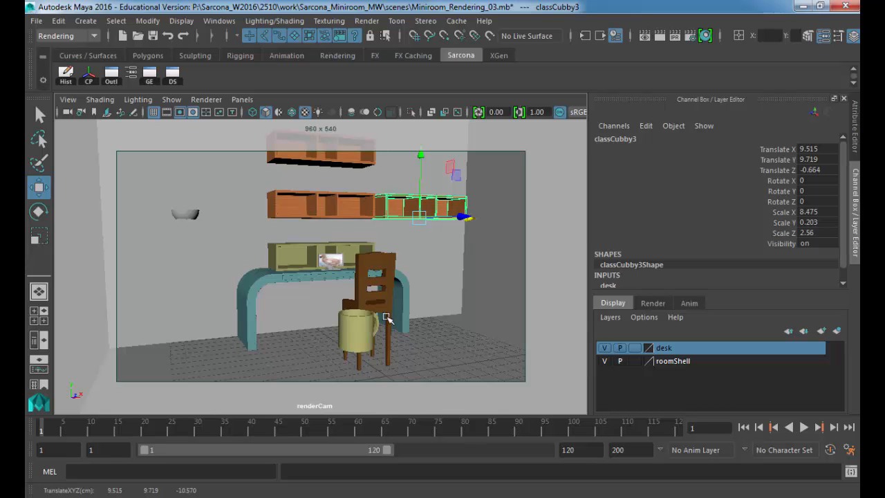
Move the mug from the floor onto the desk beside the picture frame and scale it uniformly to about 0.381.
click(360, 336)
drag(361, 334, 311, 271)
key(f)
alt+drag(395, 268, 325, 297)
alt+right_drag(325, 298, 163, 255)
drag(286, 294, 240, 348)
key(r)
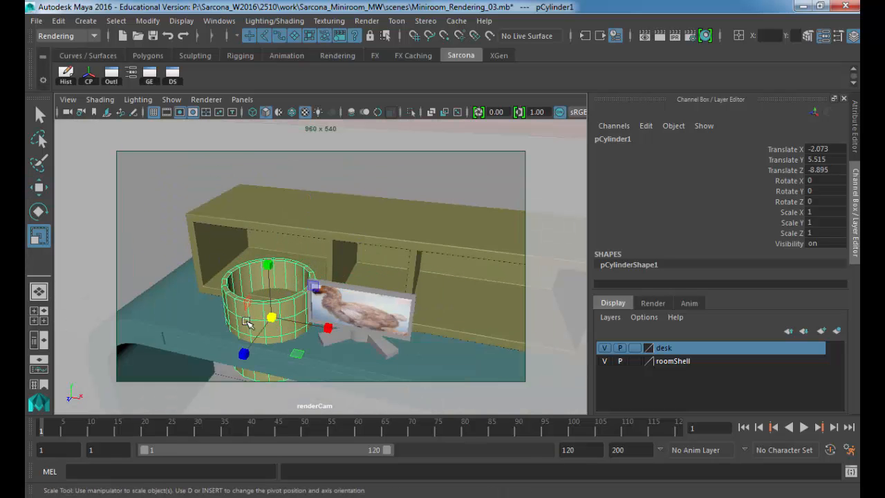
drag(277, 320, 209, 320)
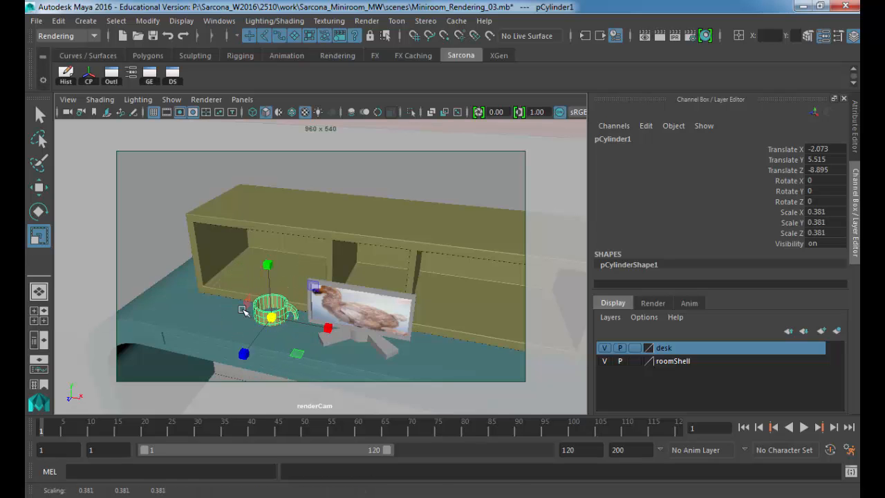
Seat the mug on the desktop at about Y 5.946 and shift it to about Z -8.758.
key(w)
drag(269, 297, 269, 282)
key(f)
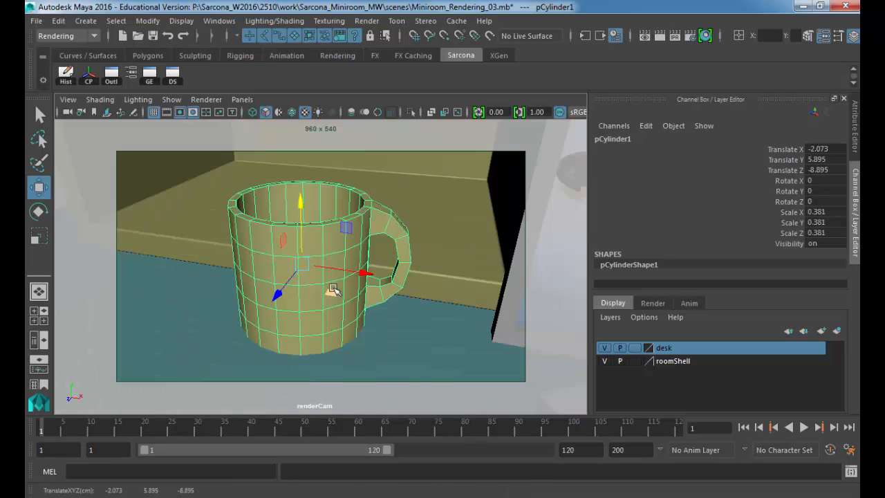
alt+drag(332, 289, 419, 314)
middle_drag(420, 314, 406, 309)
alt+drag(406, 308, 420, 320)
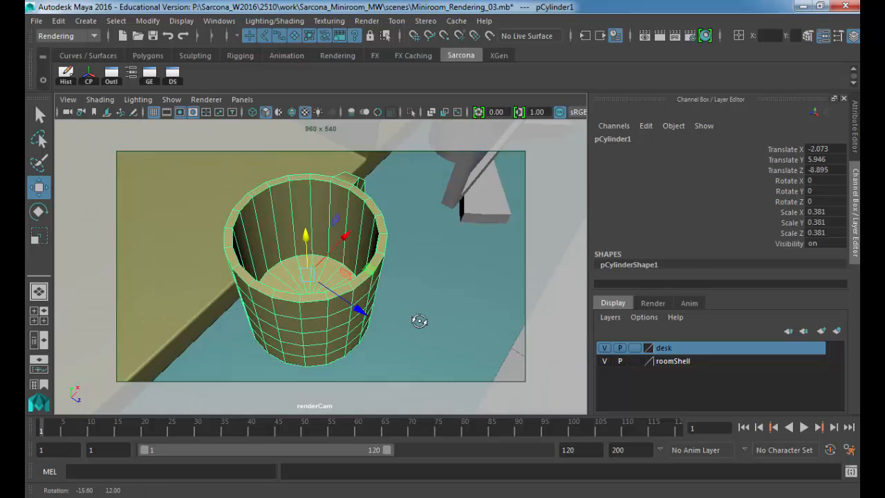
drag(357, 309, 361, 268)
Return the timeline to frame 1 and start a new batch render of the scene.
drag(114, 430, 26, 424)
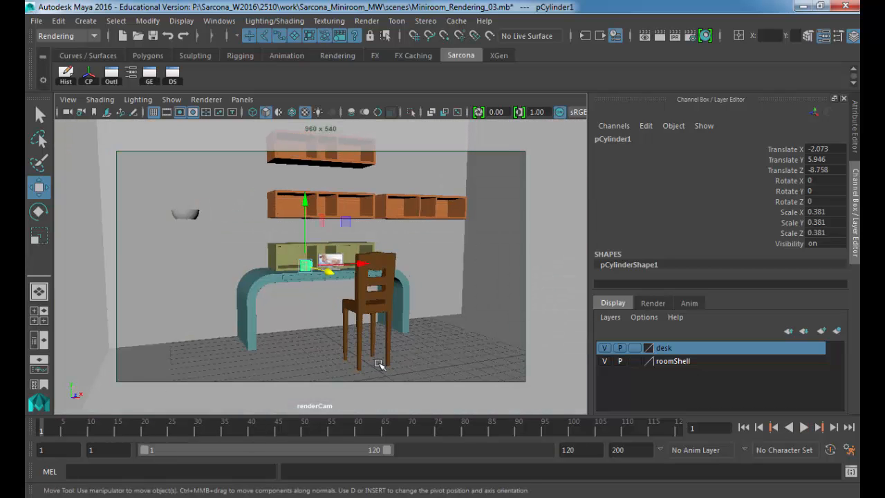
key(Escape)
click(743, 428)
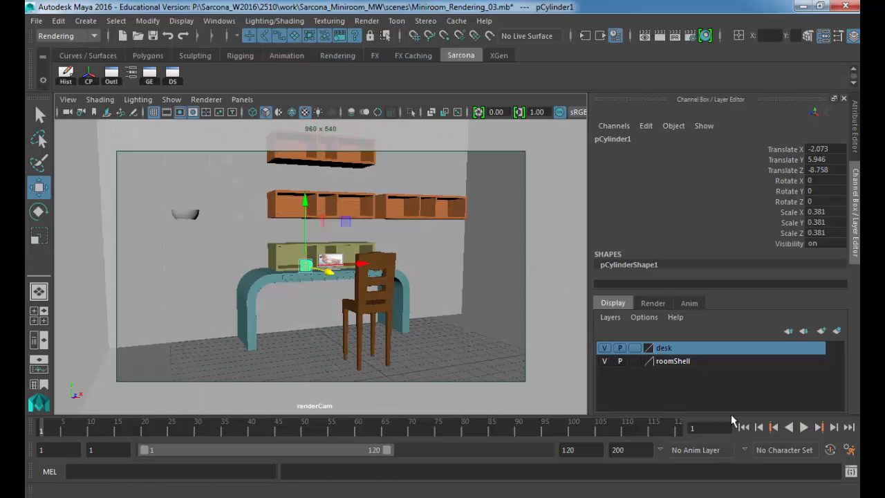
click(367, 22)
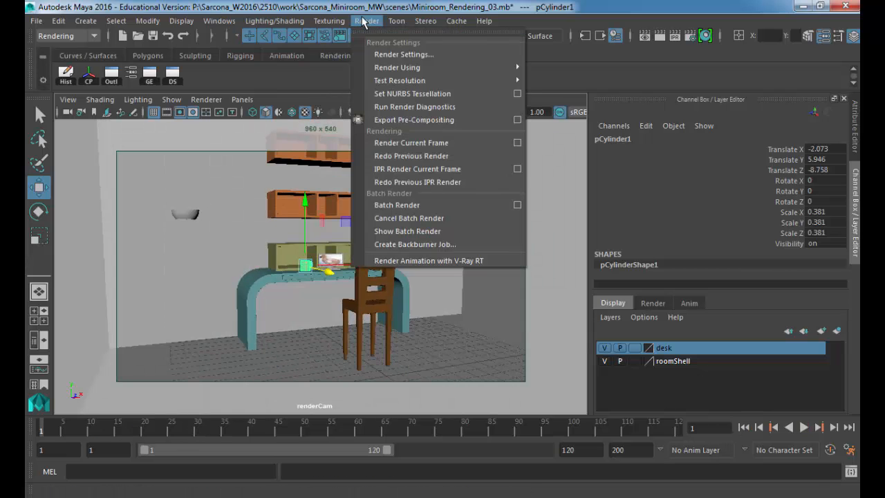
click(463, 206)
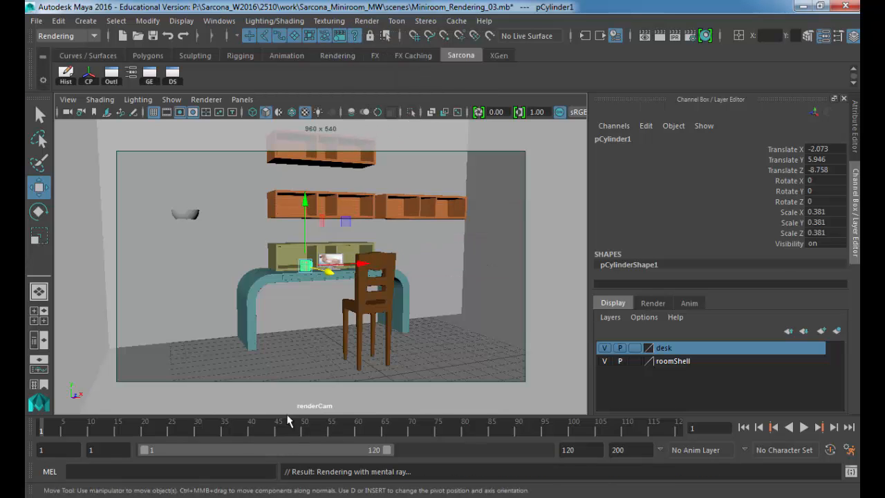
Cycle through the open windows to bring up the Sarcona_W2016 folder, and close Task Manager.
key(alt+Tab)
key(alt+Tab)
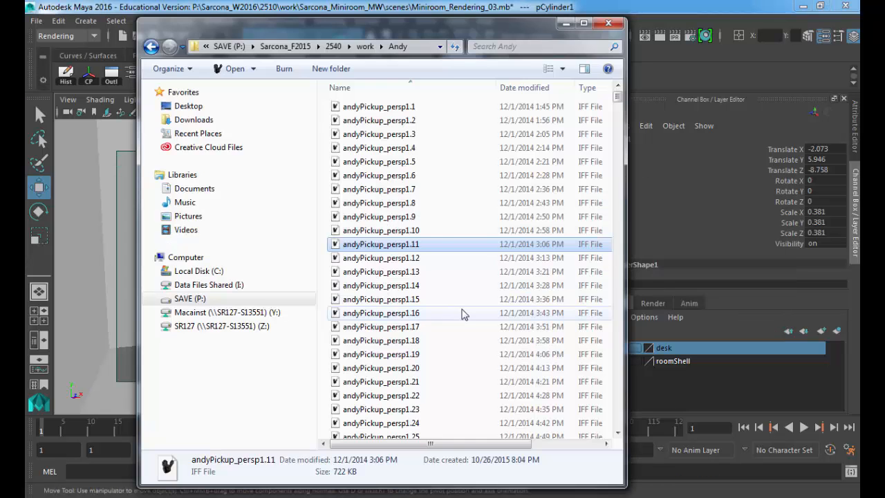
key(alt+Tab)
key(alt+Tab)
key(alt+Tab)
key(alt+Tab)
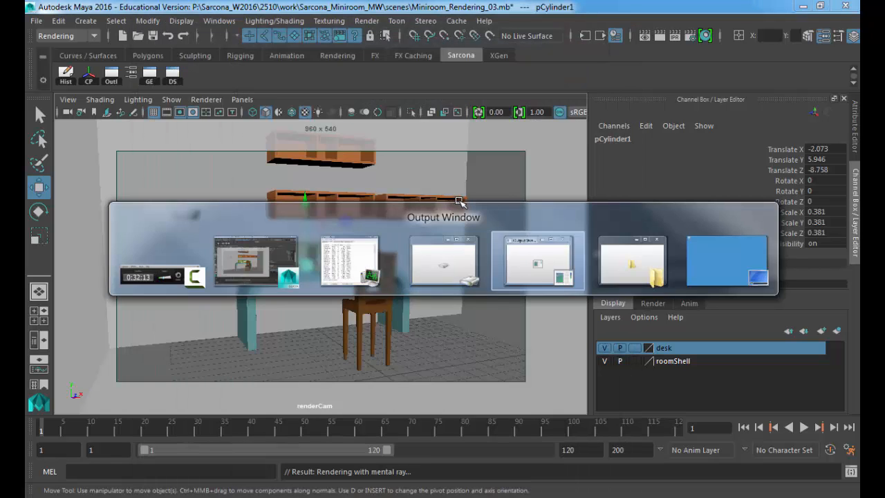
key(alt+Tab)
key(alt+Tab)
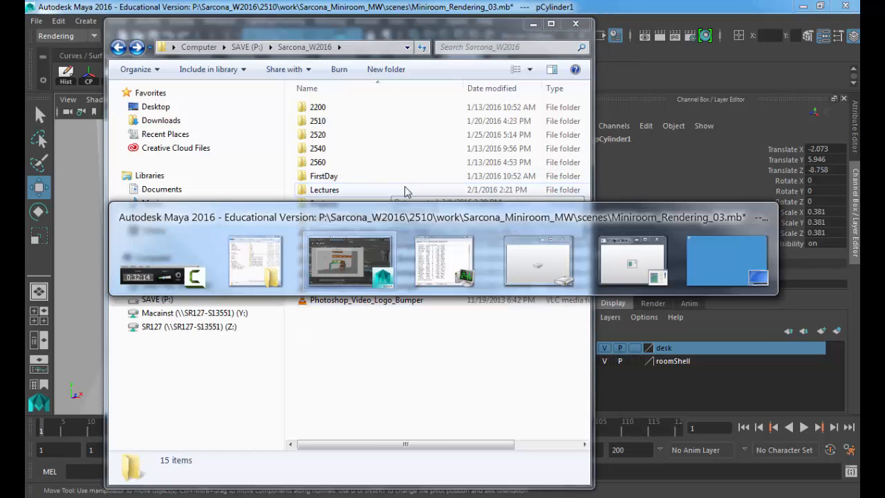
key(alt+Tab)
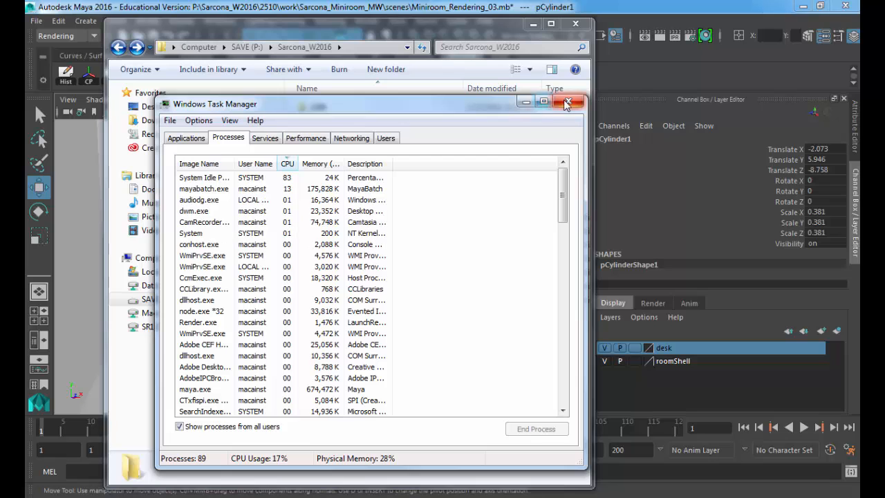
click(567, 102)
Open the Sarcona_Miniroom_MW project's images folder inside 2510\work, select frame 0001 and widen the window.
double_click(331, 122)
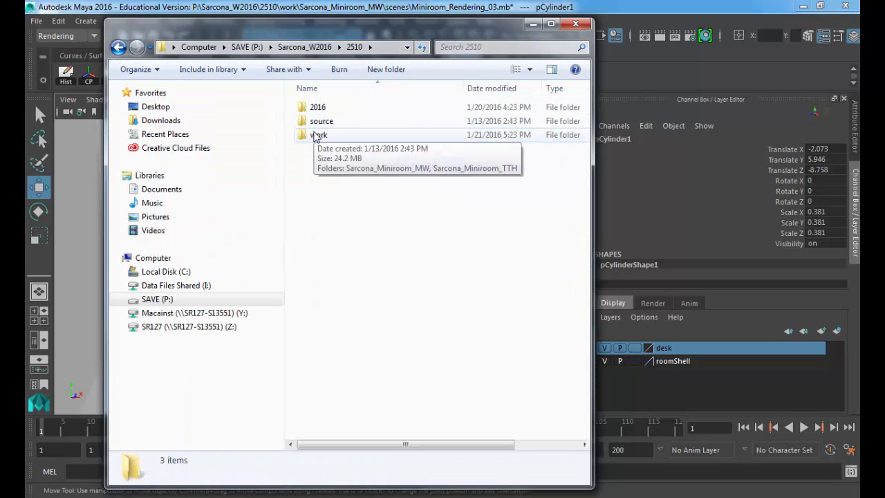
double_click(316, 135)
click(316, 119)
double_click(317, 108)
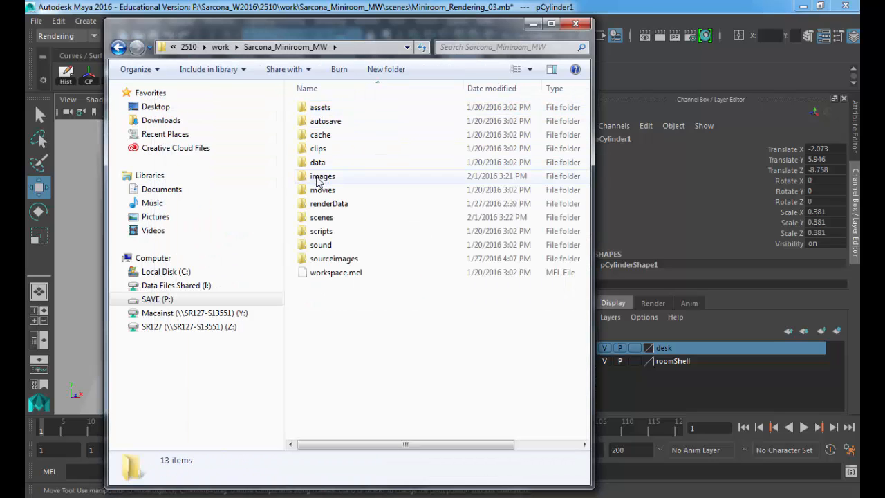
double_click(318, 177)
click(408, 155)
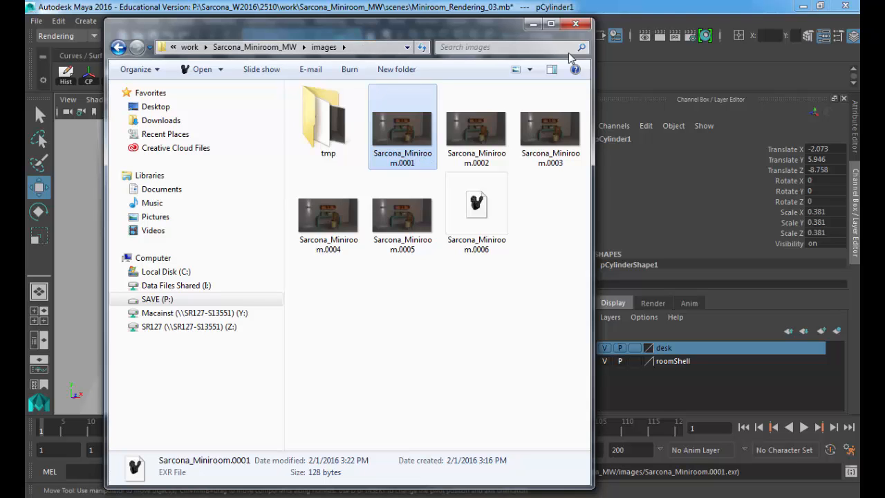
drag(592, 48, 788, 48)
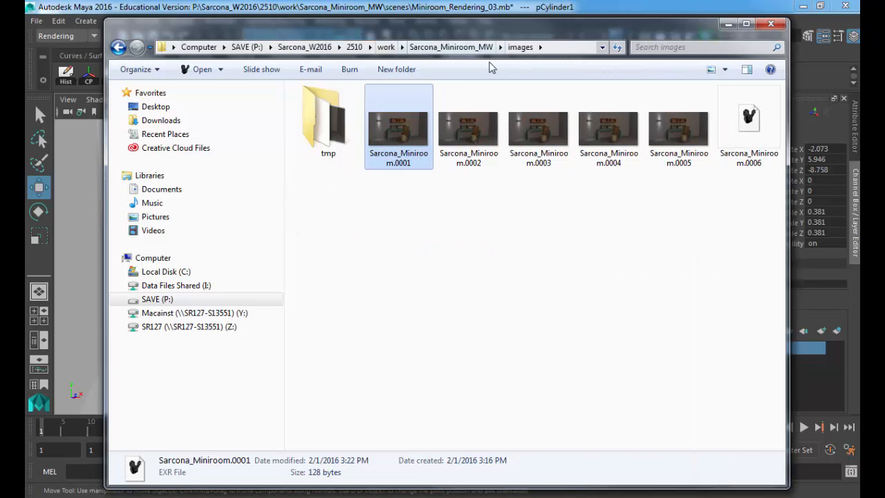
Return to Maya and set the project to the Sarcona_Miniroom_TTH folder.
click(443, 5)
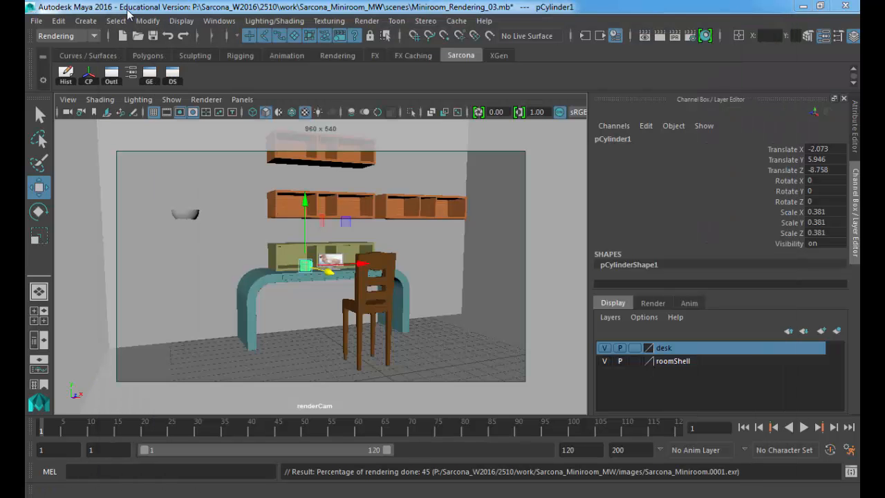
click(35, 21)
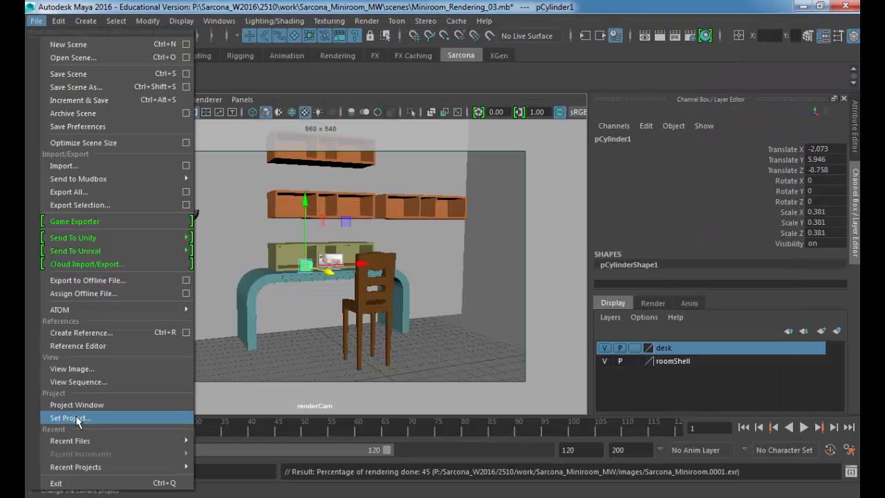
click(78, 420)
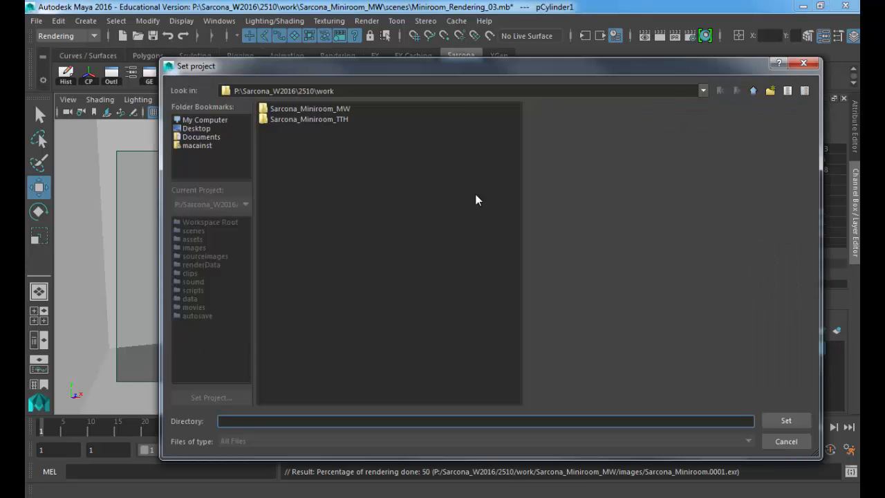
click(323, 121)
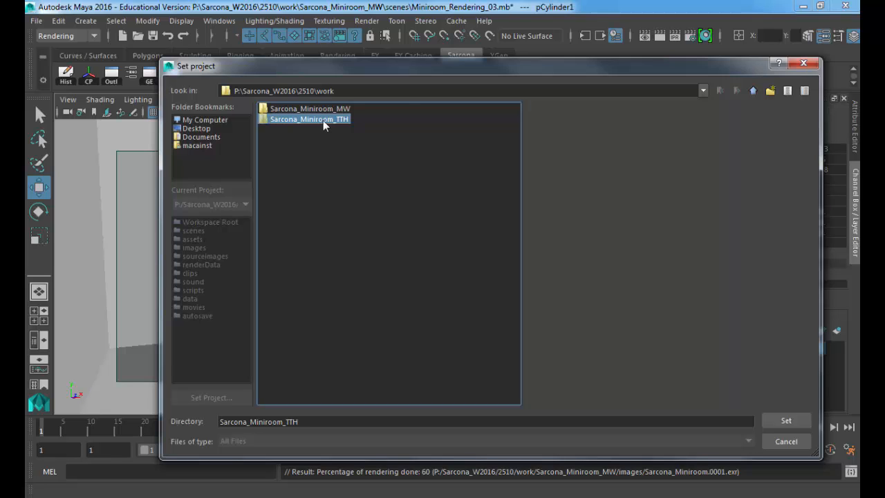
key(Return)
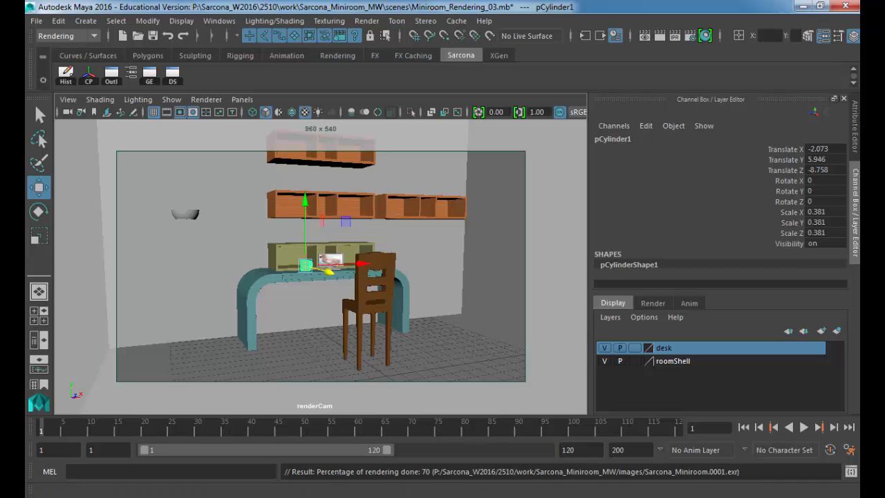
Open Task Manager, sort the processes by memory, set mayabatch.exe to Below Normal priority and close Task Manager.
right_click(572, 492)
click(589, 480)
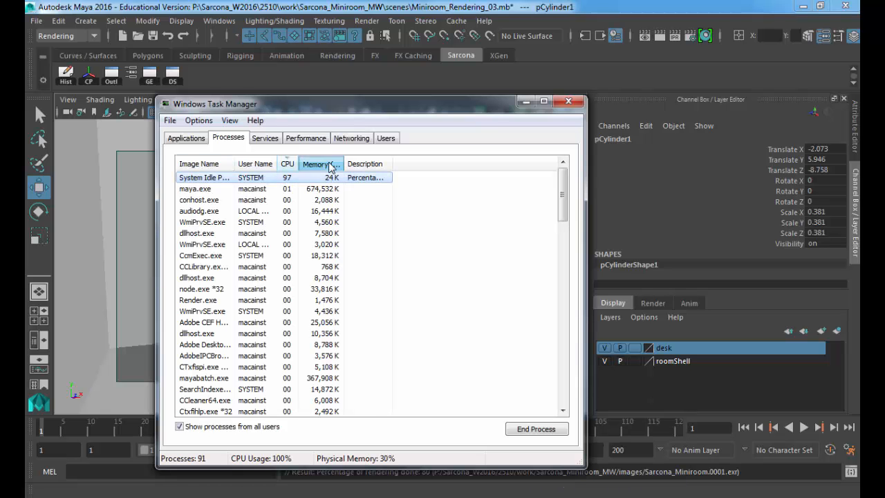
click(329, 166)
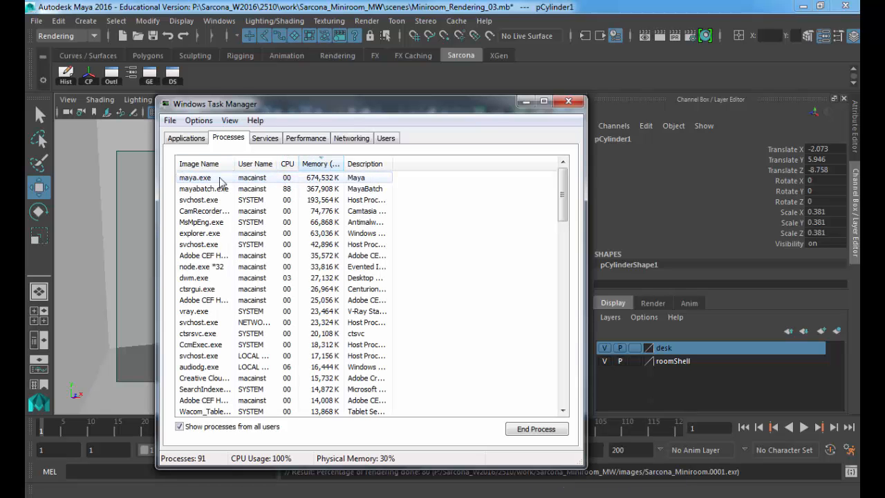
click(206, 187)
right_click(206, 187)
mouse_move(290, 291)
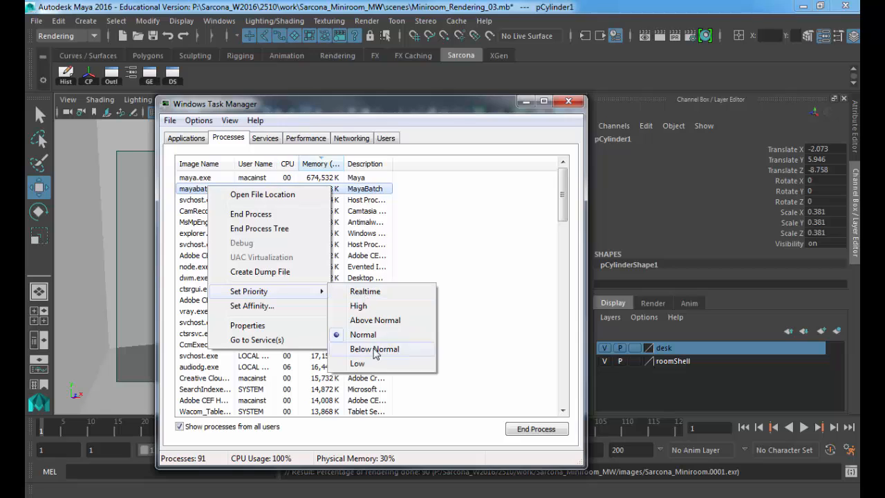
click(374, 349)
click(459, 272)
click(569, 104)
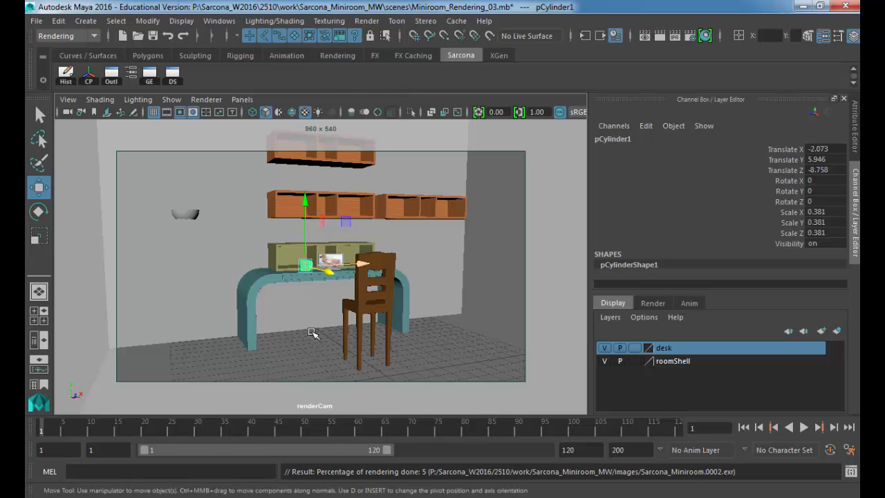
Browse the folders on the SAVE (P:) drive, including Sarcona_F2015 and its Sarcona subfolder, and go back up to Computer.
mouse_move(143, 494)
click(211, 431)
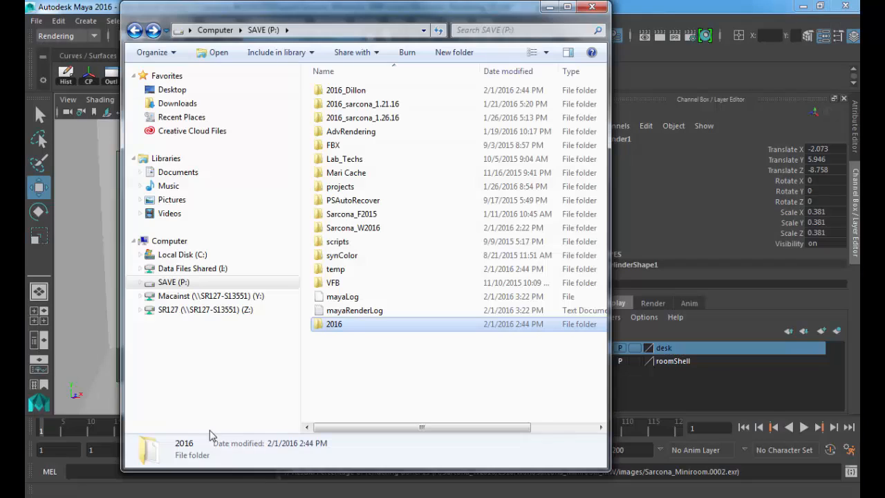
click(380, 94)
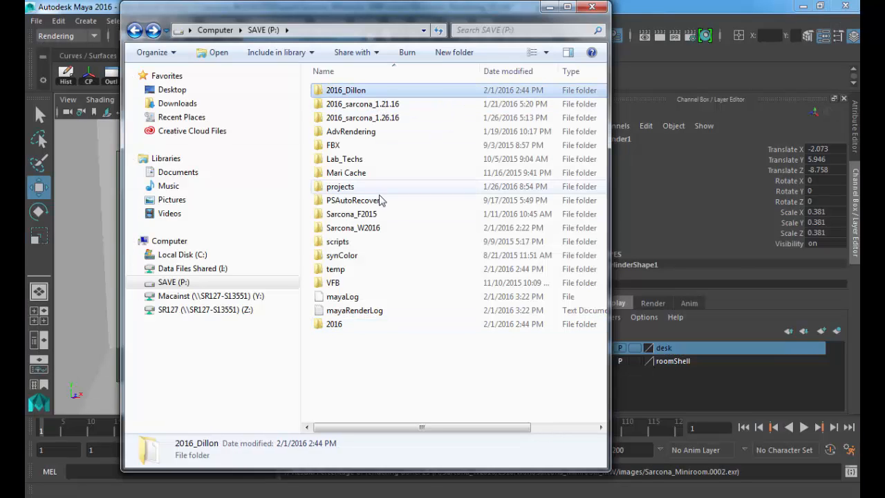
double_click(379, 218)
double_click(365, 187)
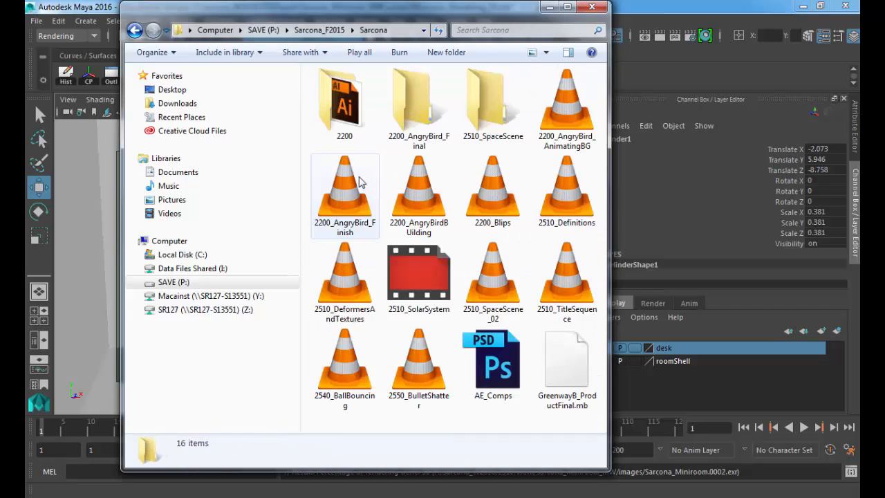
double_click(362, 131)
click(134, 29)
click(135, 29)
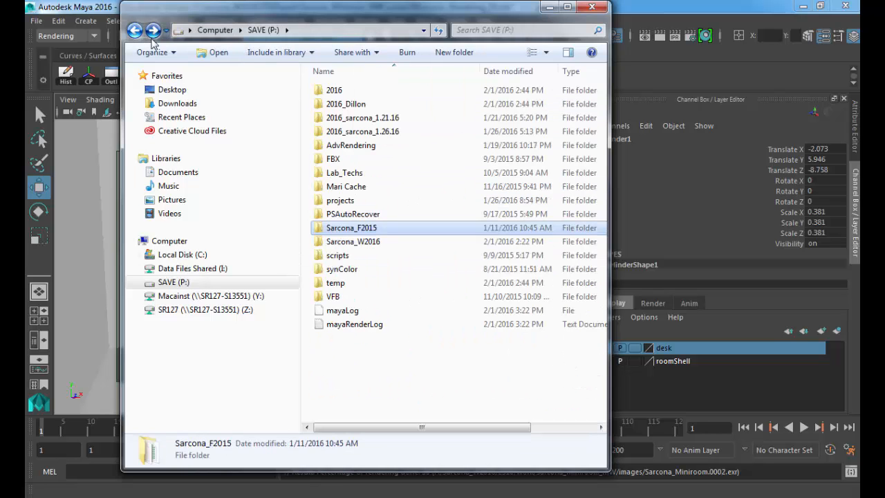
double_click(378, 186)
click(134, 31)
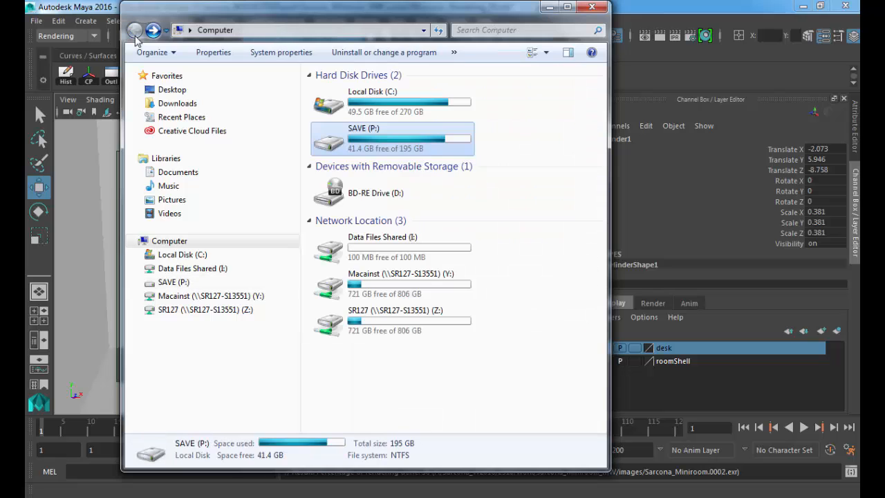